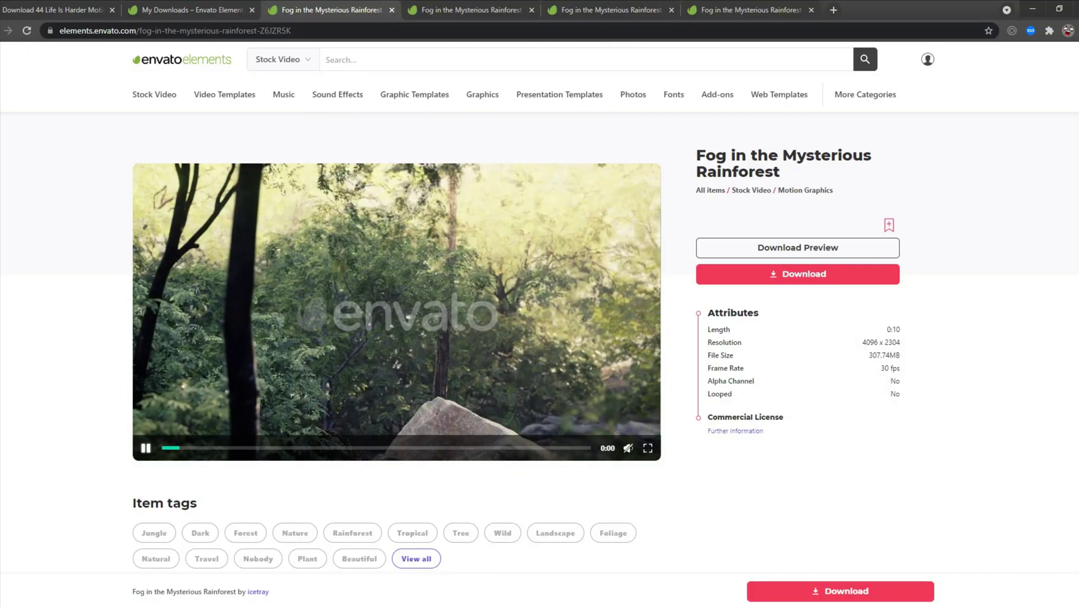
- Check the frame rate listed for the Fog in the Mysterious Rainforest stock clips on their Envato Elements pages
key(ctrl+Tab)
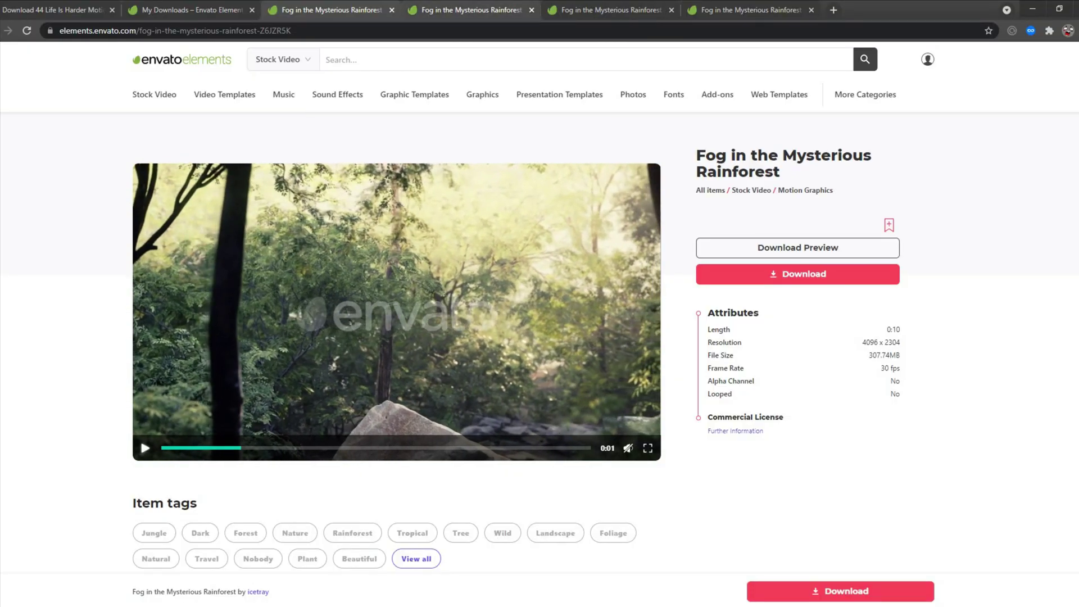
key(ctrl+Tab)
key(ctrl+Tab)
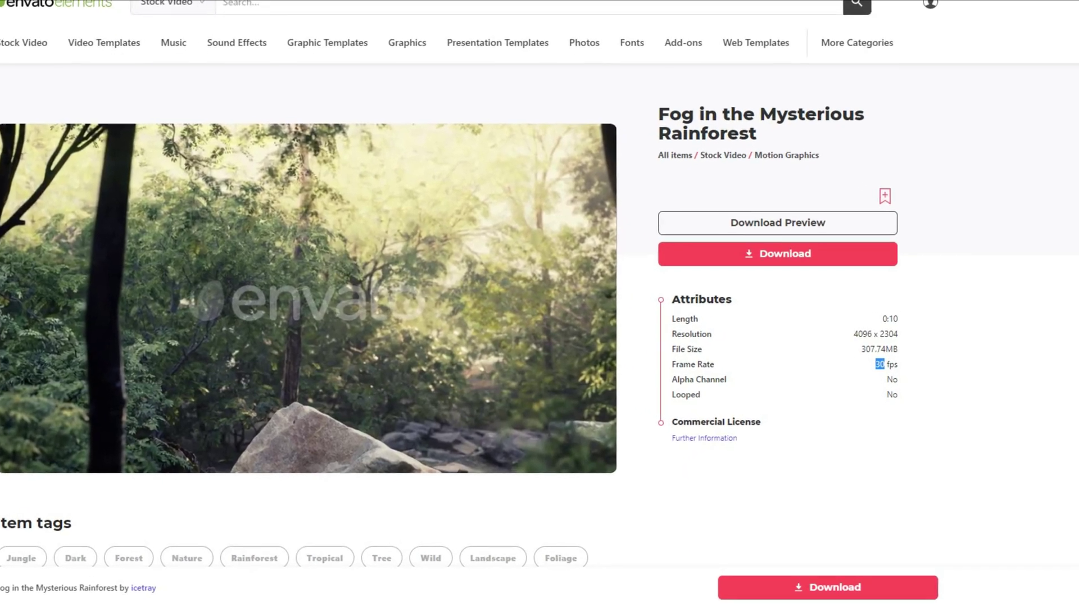
mouse_move(884, 364)
mouse_down()
mouse_move(897, 364)
mouse_move(878, 358)
mouse_up()
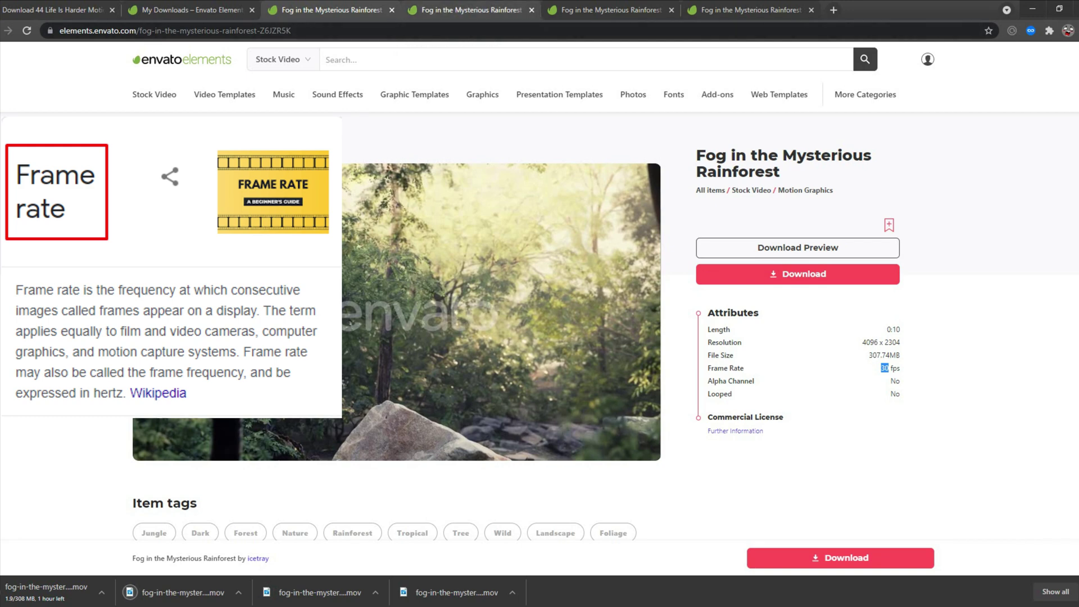
click(466, 9)
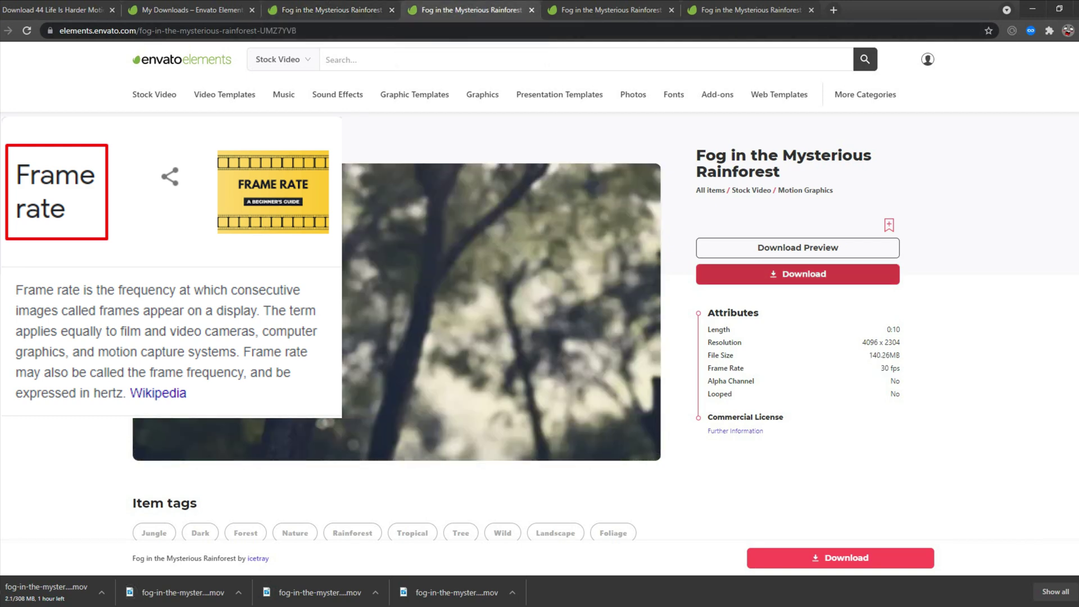
key(ctrl+Tab)
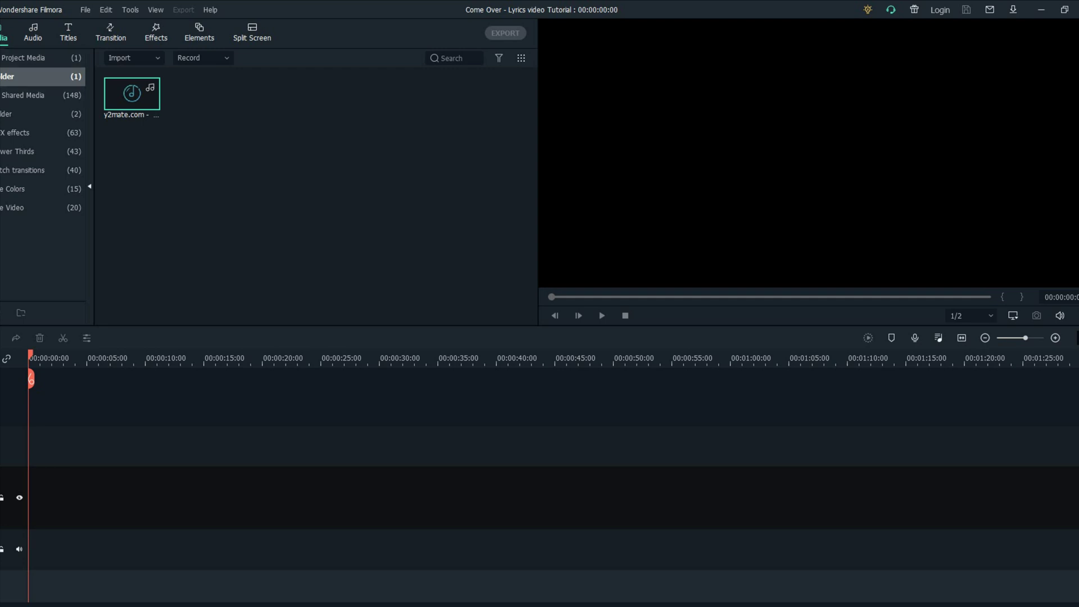
- Switch to Filmora and import the seven fog-in-the-mysterious-rainforest clips into the folder with the Come Over song
click(134, 58)
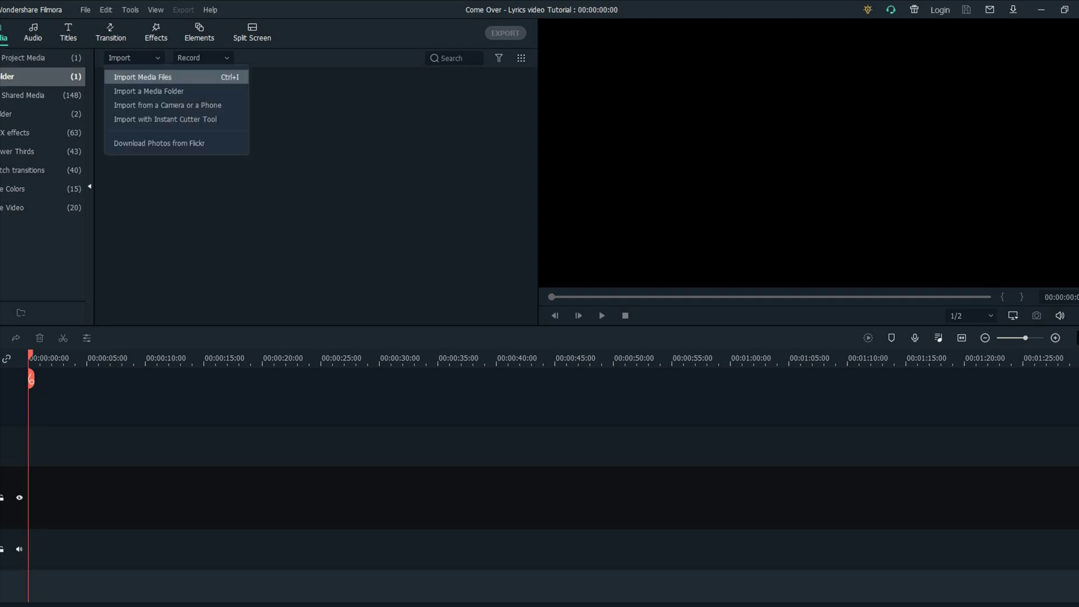
click(151, 77)
click(30, 188)
click(123, 128)
ctrl+click(209, 128)
ctrl+click(297, 128)
ctrl+click(383, 128)
ctrl+click(471, 128)
ctrl+click(210, 224)
ctrl+click(296, 219)
click(432, 290)
click(633, 337)
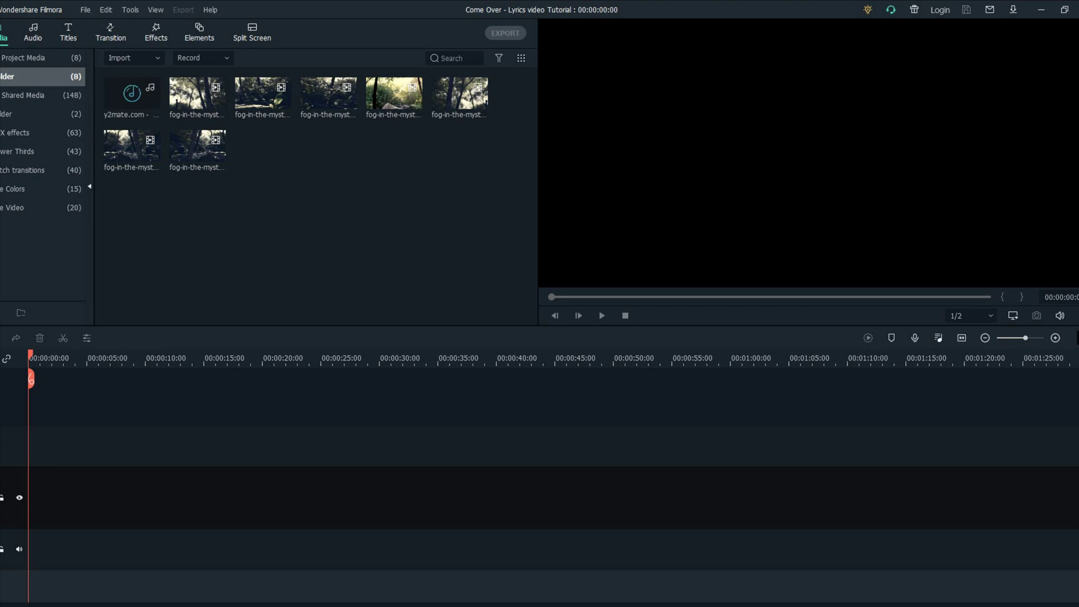
- Place the song and the first two forest clips on the timeline, shortening the first clip to about 4 seconds
drag(133, 94, 62, 549)
drag(134, 225, 84, 549)
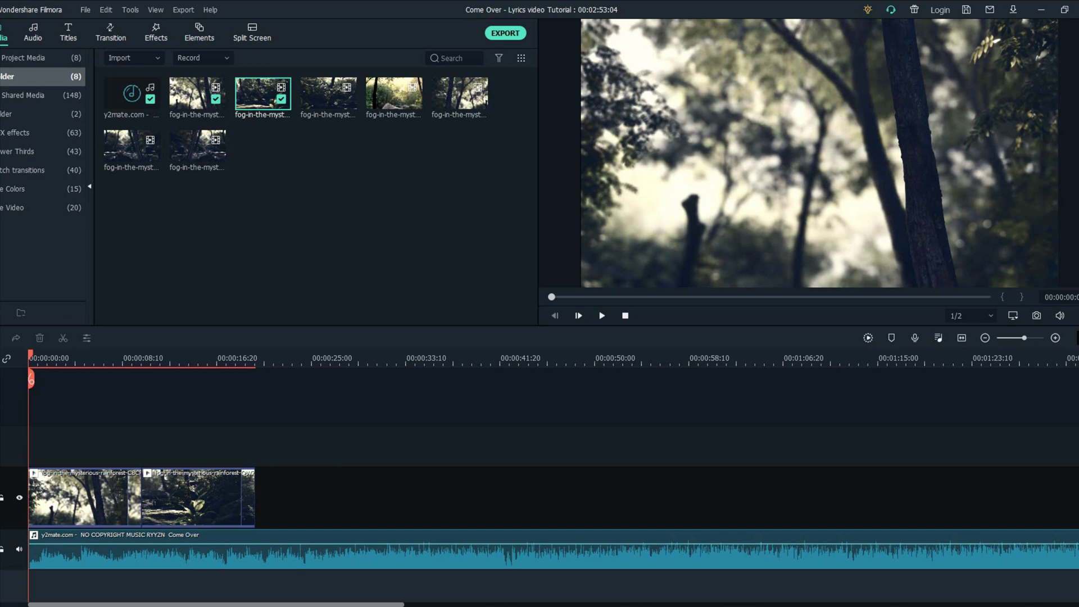
drag(141, 499, 76, 499)
- Play back the opening clips with the music to check the timing of the cuts
key(space)
key(ctrl+equal)
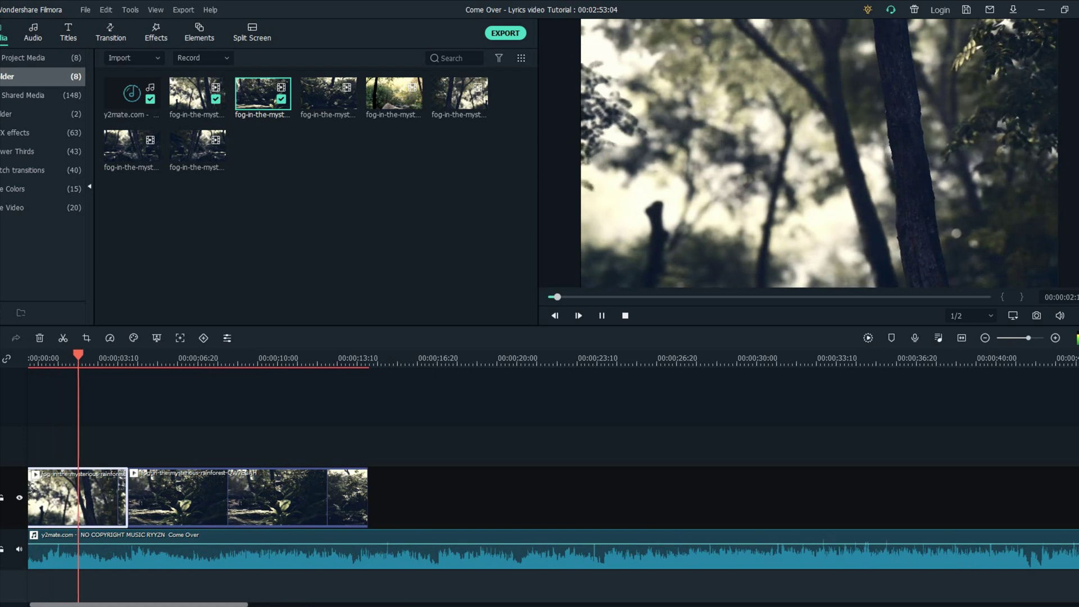
key(ctrl+equal)
key(space)
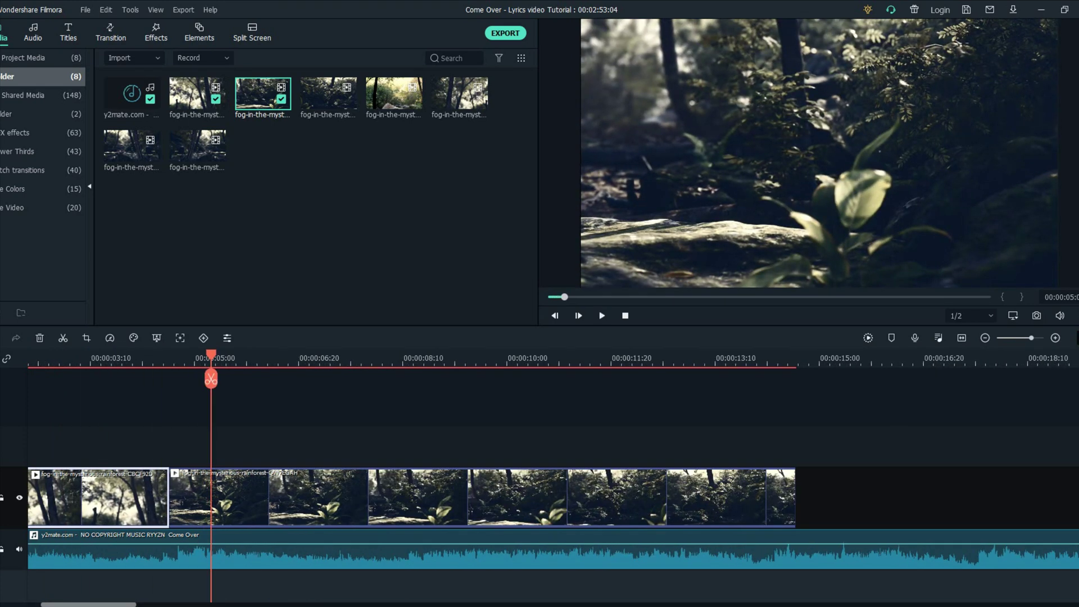
click(402, 358)
key(Home)
key(space)
key(Escape)
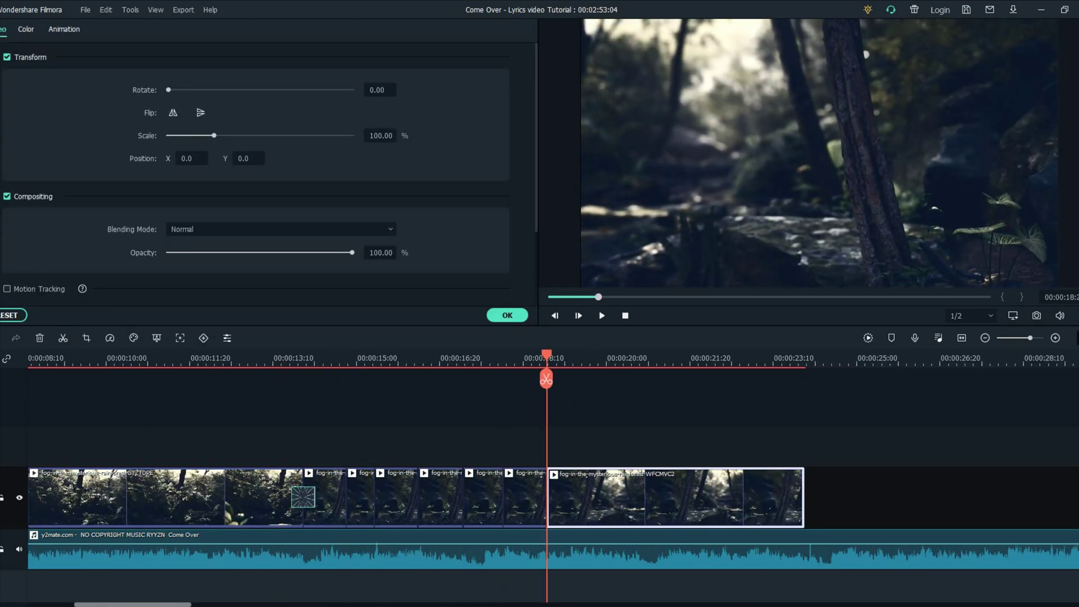
- Delete the selected forest clip that follows the playhead at the end of the video sequence
key(Delete)
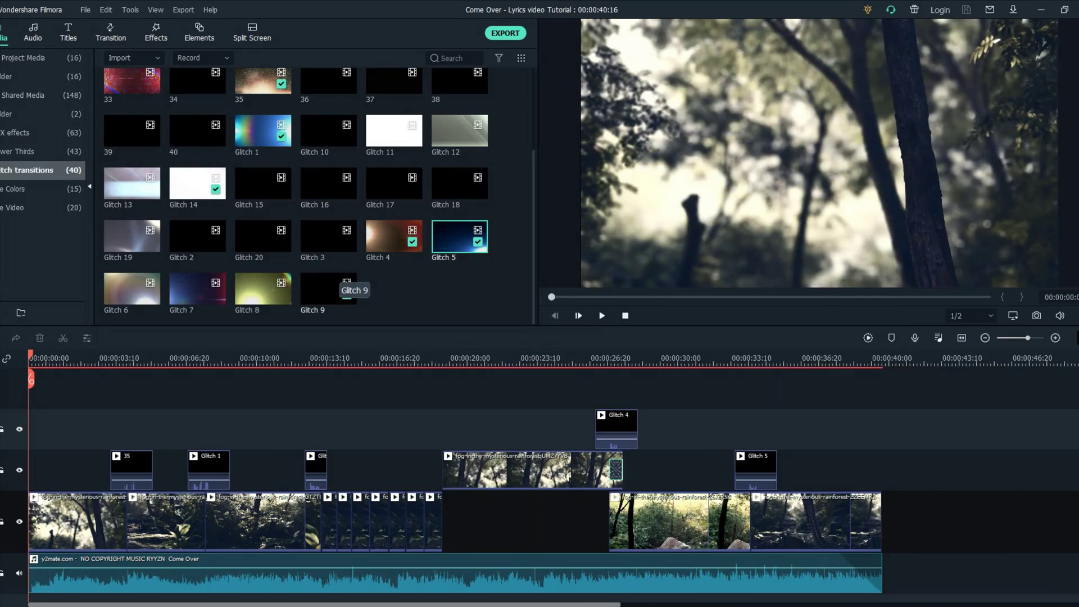
- Add the Cinema 21:9 effect on a track above all clips and extend it over the whole video
click(156, 32)
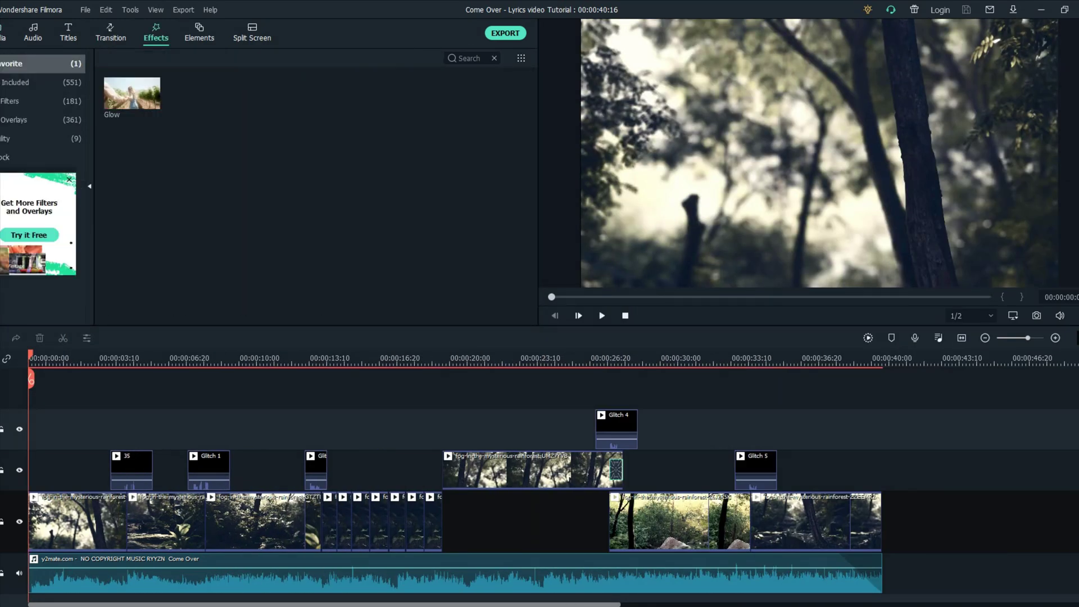
click(42, 82)
click(470, 58)
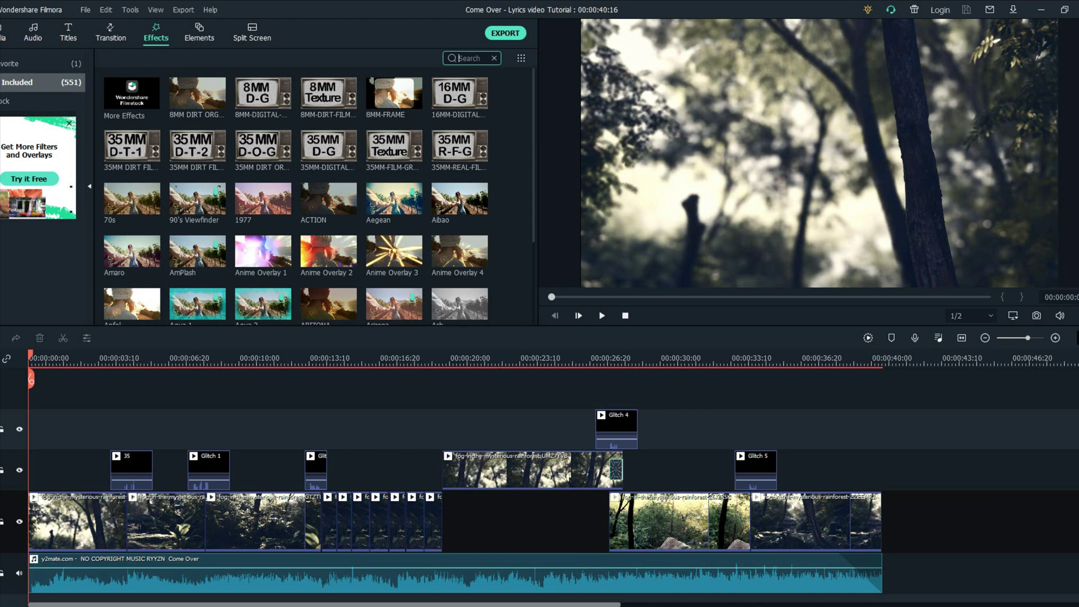
text(cin)
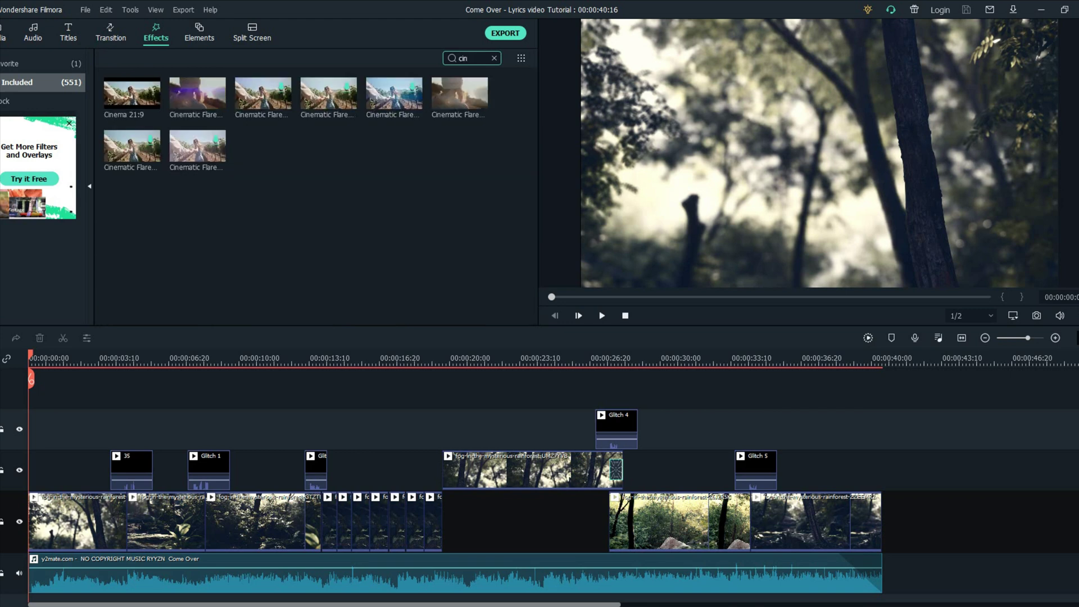
drag(132, 93, 68, 393)
drag(133, 429, 881, 431)
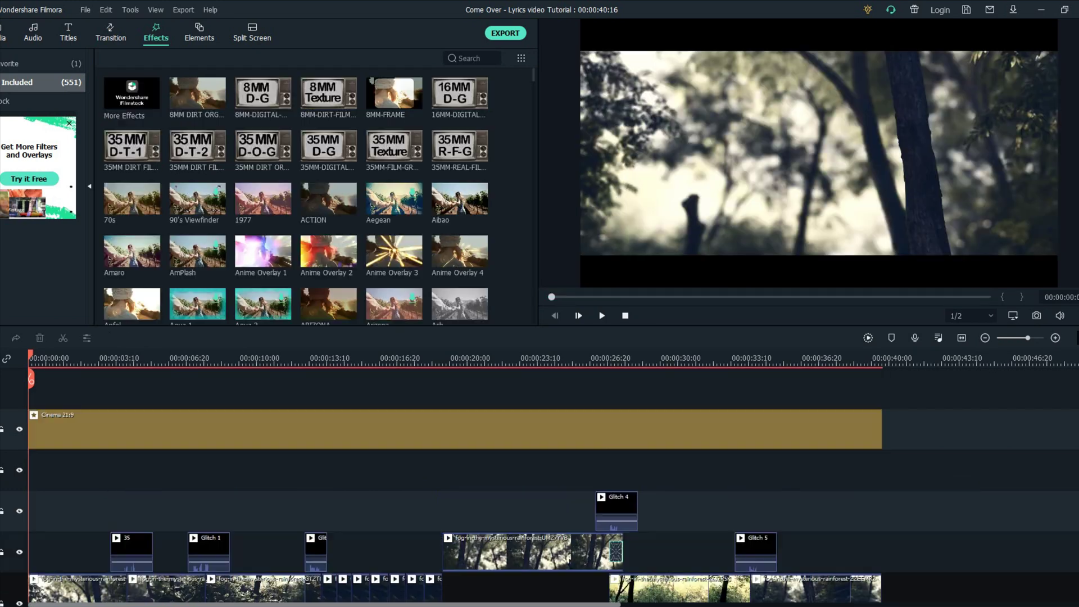
- Add the Equalize effect beneath Cinema 21:9 over the whole video and lower its Alpha to roughly a third
click(471, 58)
text(equ)
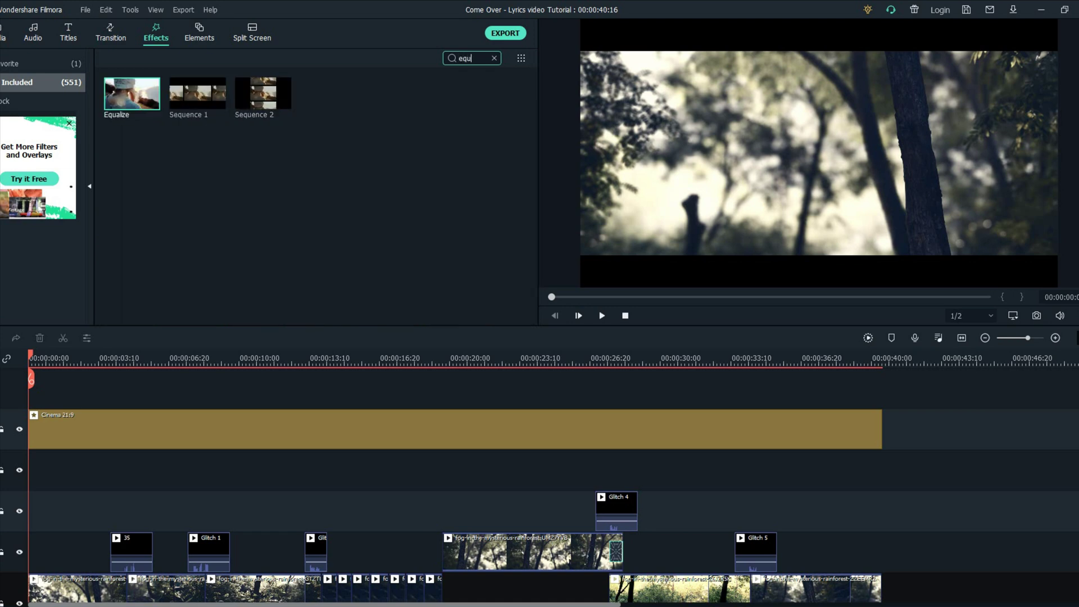
drag(131, 93, 56, 469)
drag(133, 469, 882, 469)
double_click(877, 469)
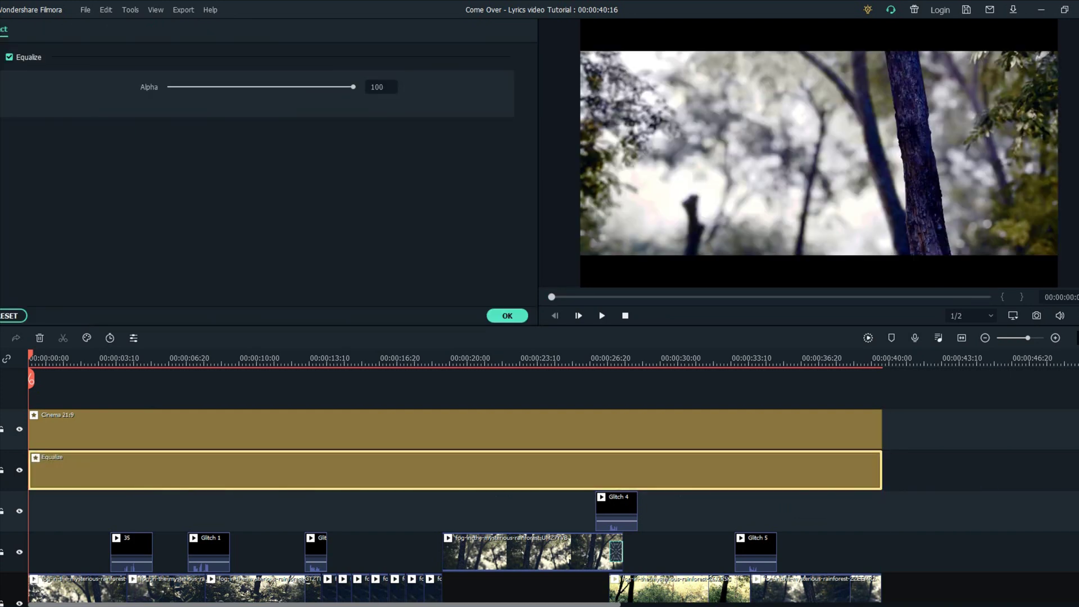
drag(353, 86, 224, 87)
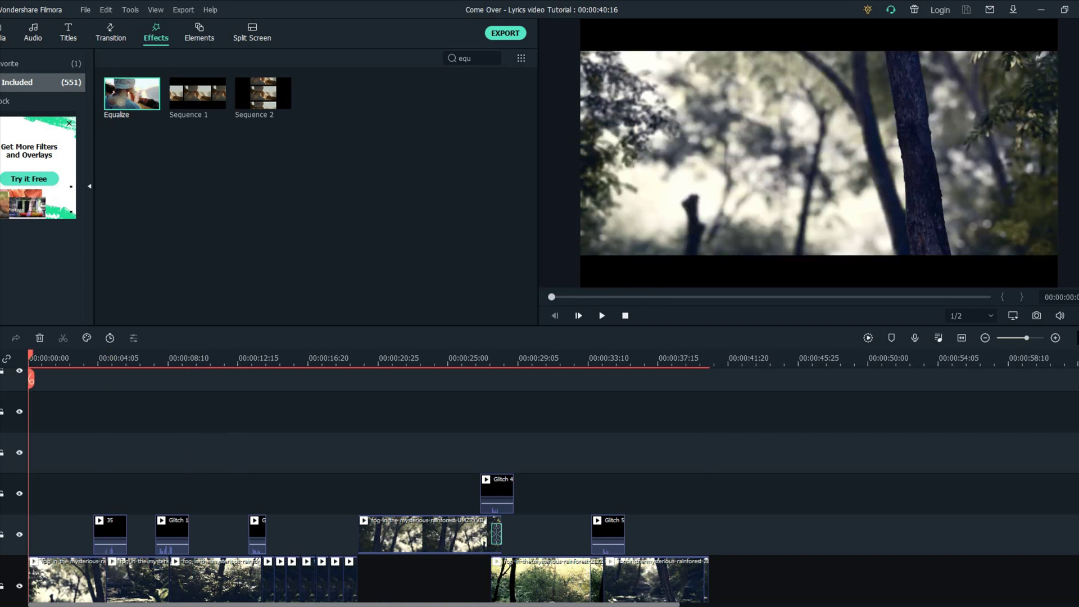
- Set up a local MP4 export named "Come Over - Music Video"
scroll(540, 487, up, 1)
click(505, 33)
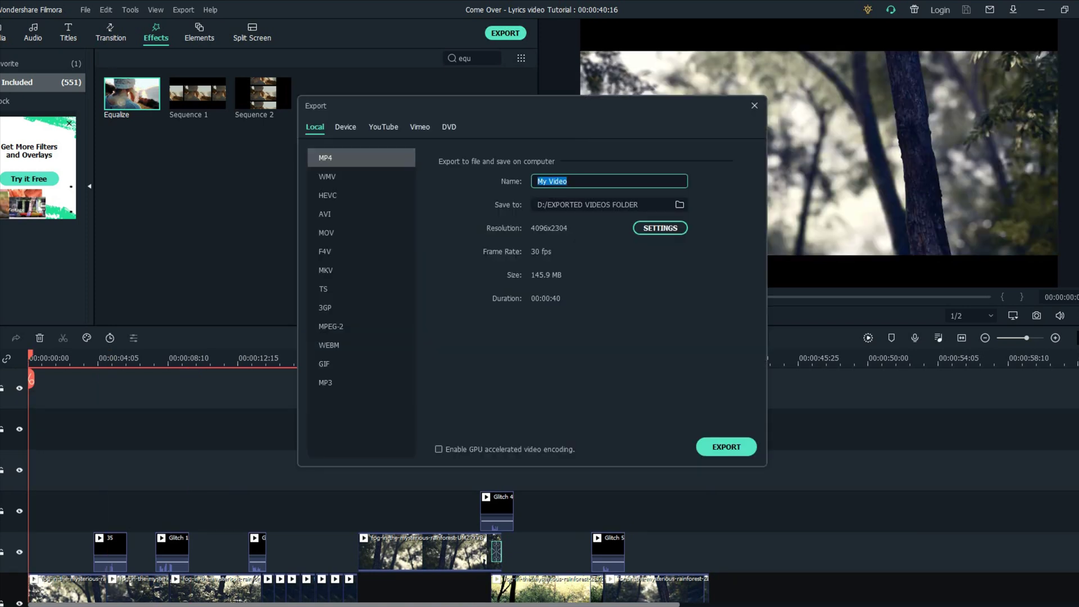
text(Come Over - Music Video)
- Set the video bit rate to 30000 kbps in the export settings and start the export
click(660, 228)
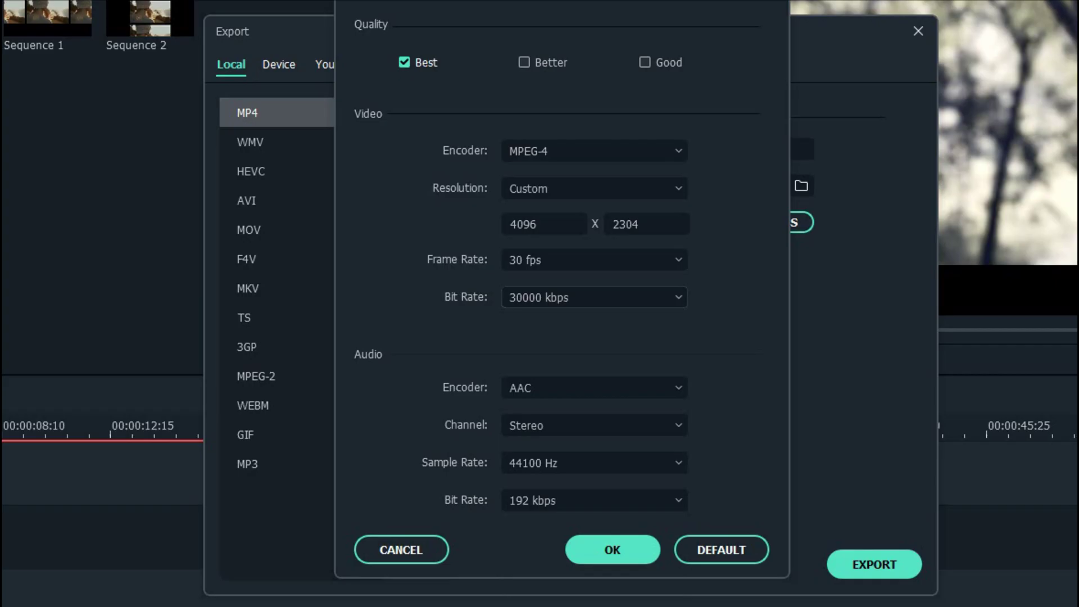
click(546, 276)
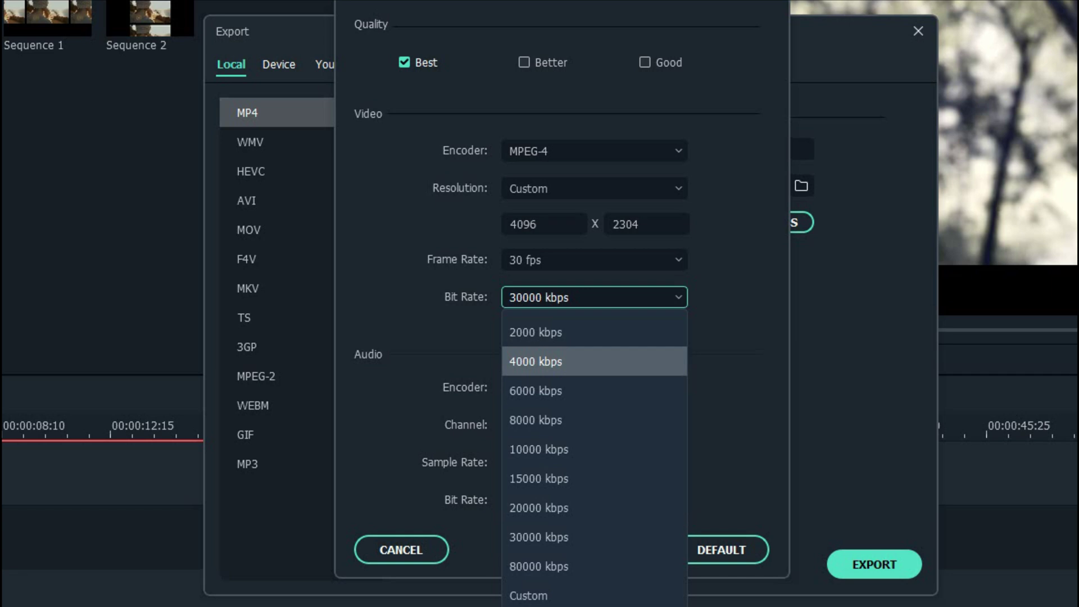
click(538, 536)
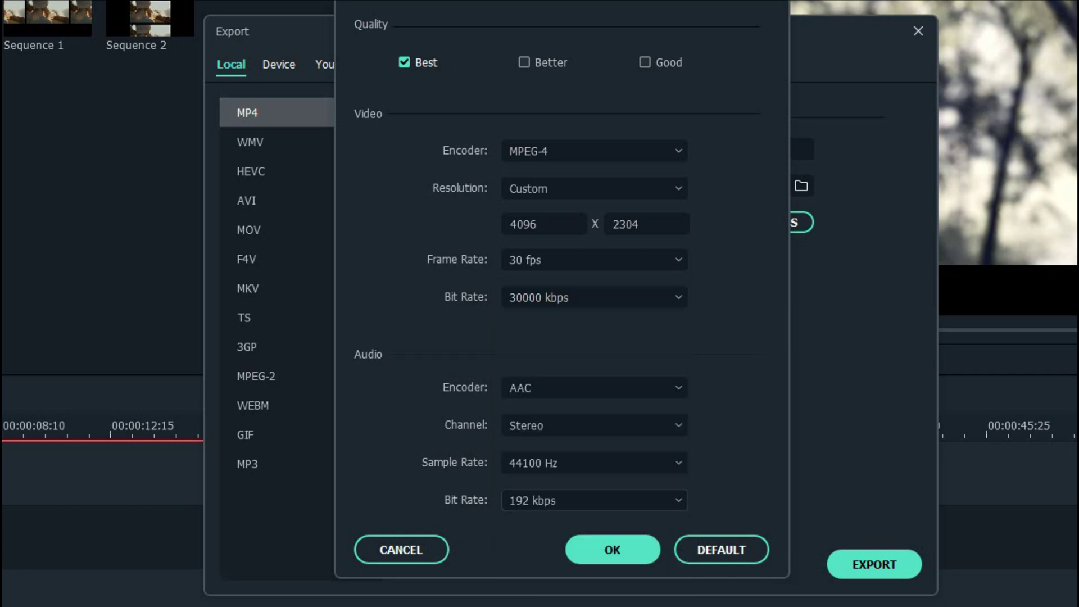
click(594, 150)
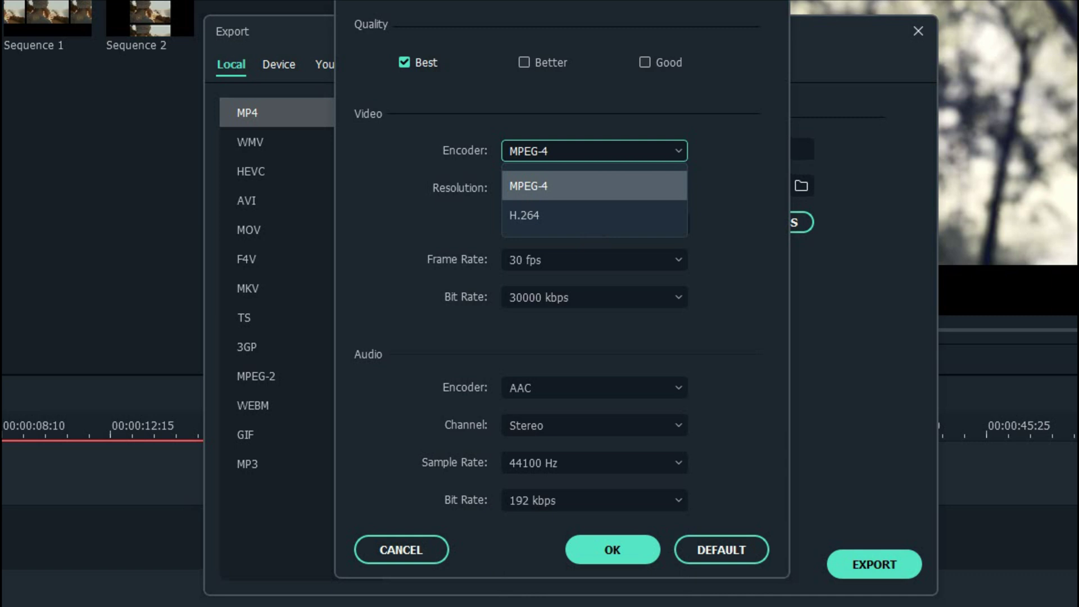
key(Escape)
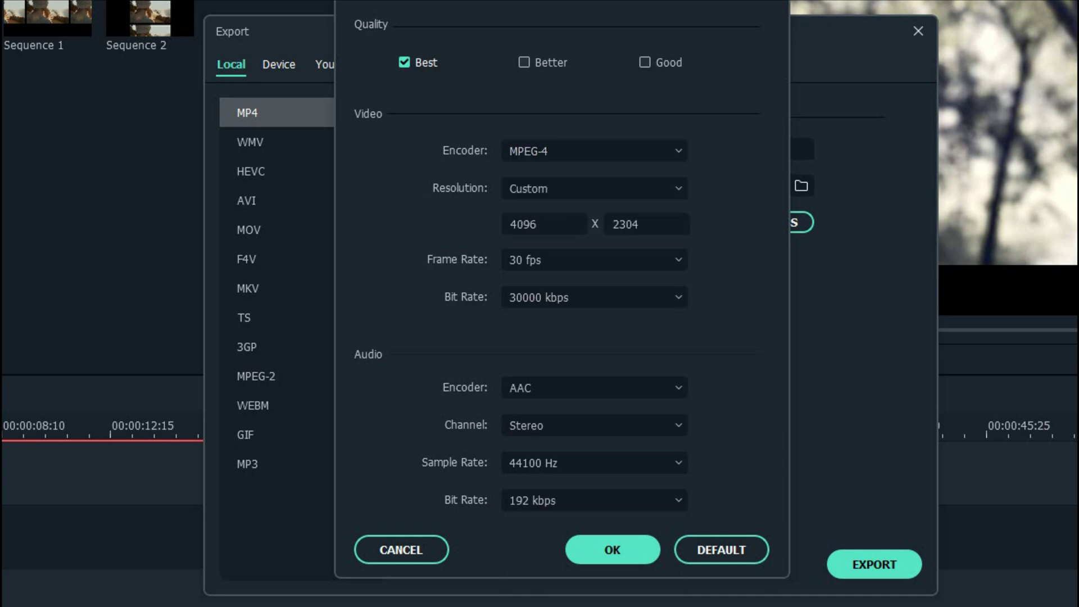
click(612, 550)
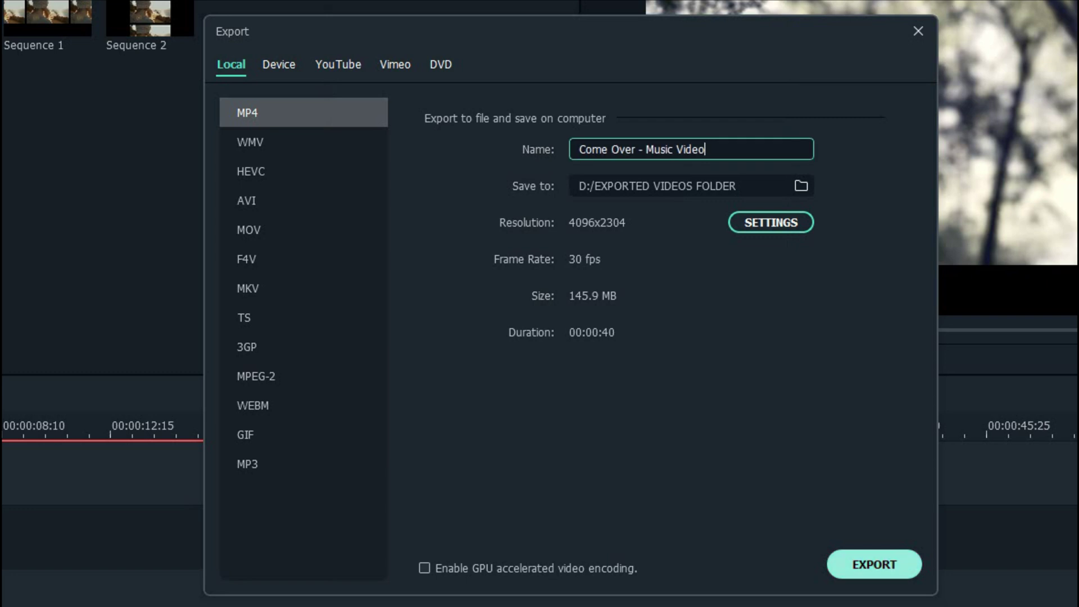
click(873, 564)
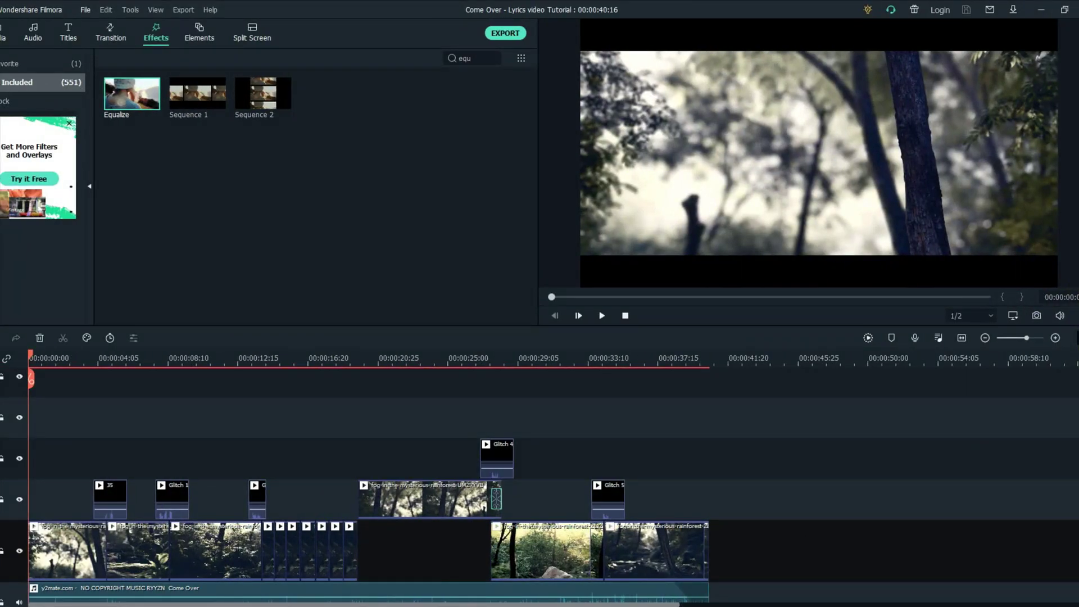
- Create a new, empty project
click(86, 10)
mouse_move(86, 10)
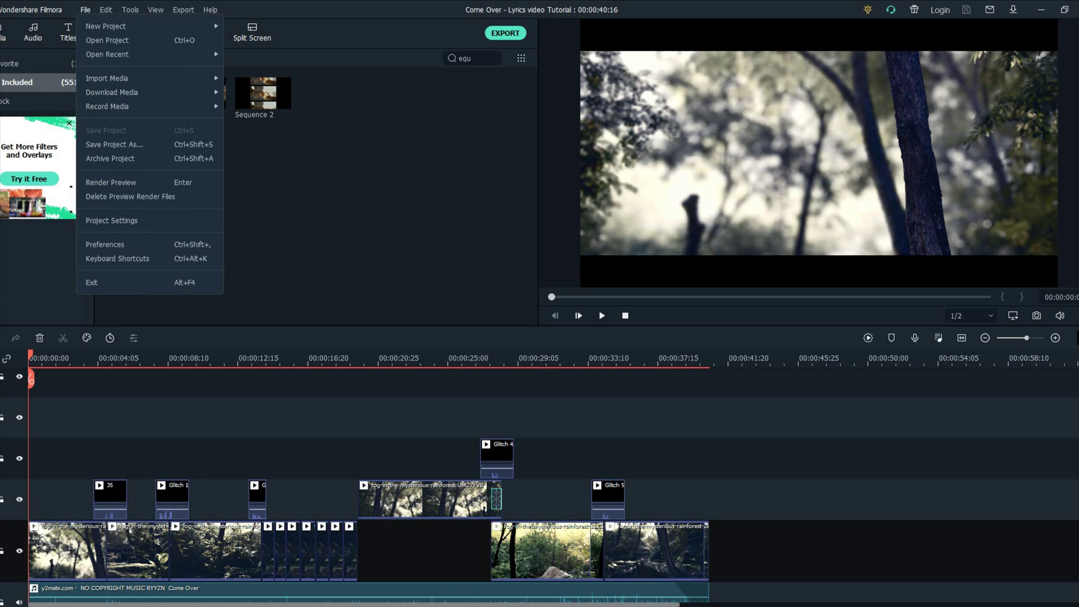
key(Right)
key(Return)
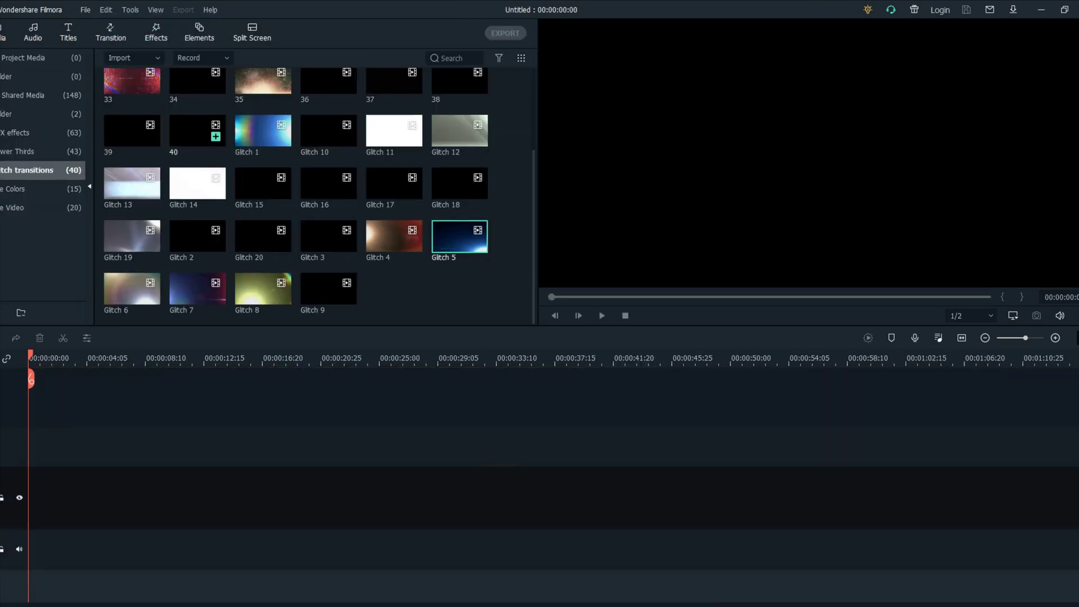
- Import the exported Come Over - Music Video file into the project media and place it on the video track
click(35, 58)
click(134, 58)
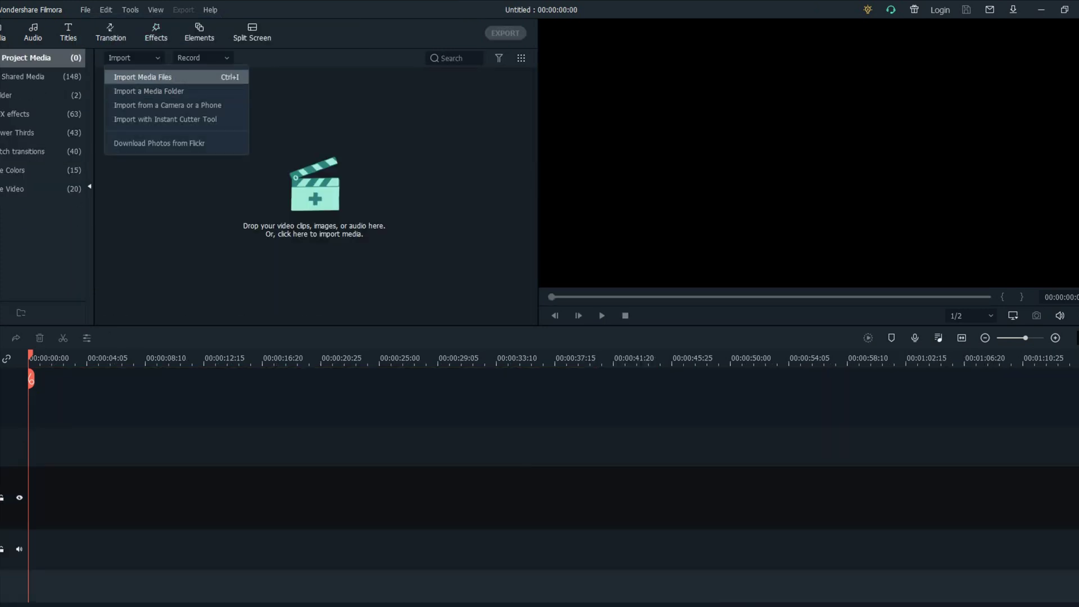
click(141, 77)
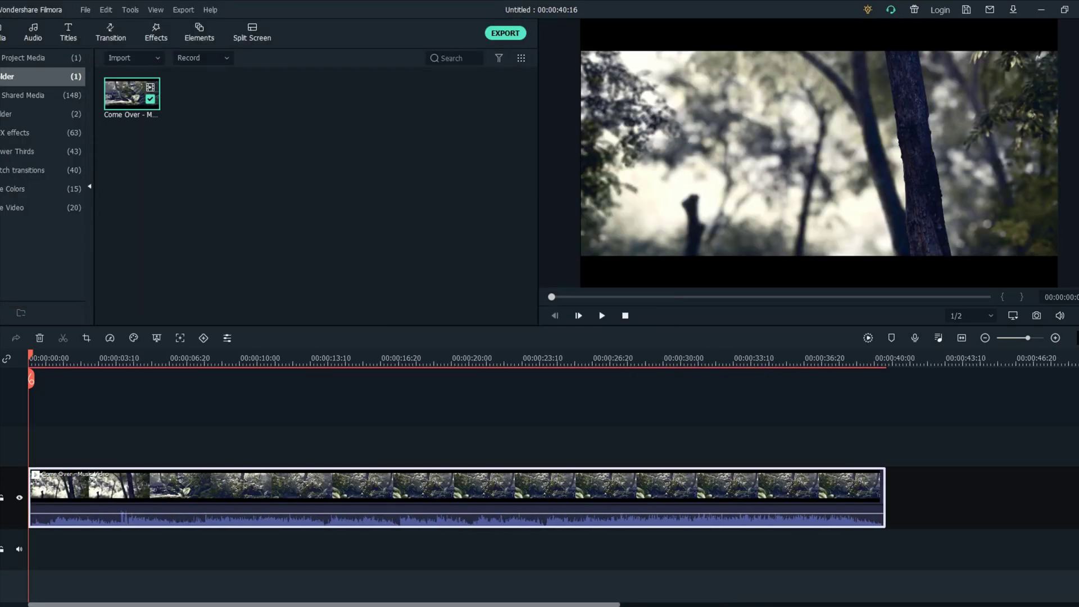
- Add the favorite Title 27 on the track above the music video, starting about 4 seconds in
click(68, 32)
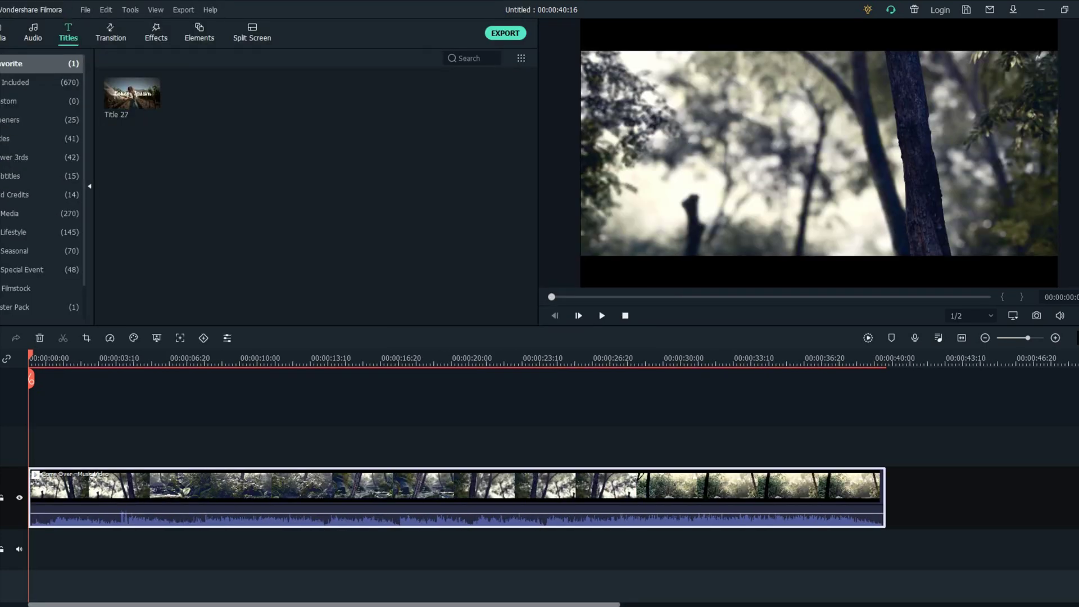
drag(131, 94, 175, 445)
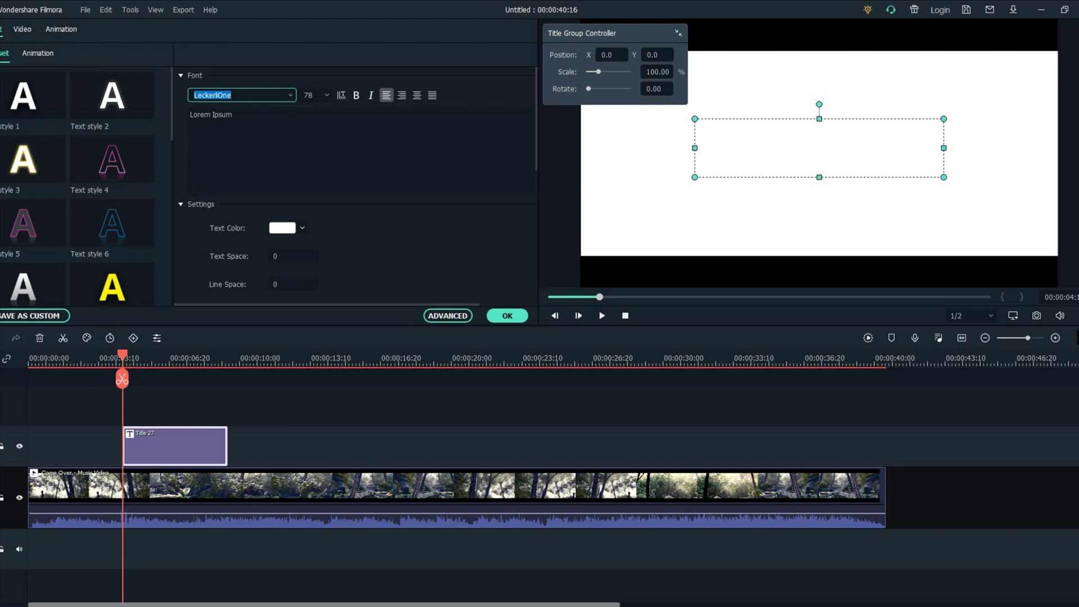
- Set the title's font to Hanover Bold and change its font size
text(han)
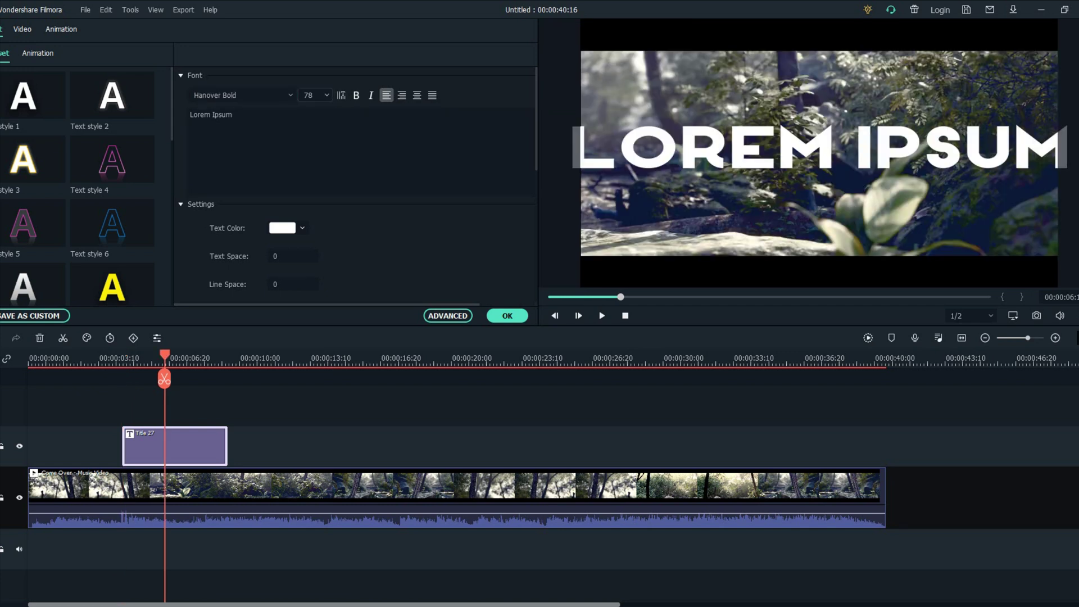
click(309, 95)
key(Down)
key(Down)
key(Down)
key(Down)
key(Down)
key(Down)
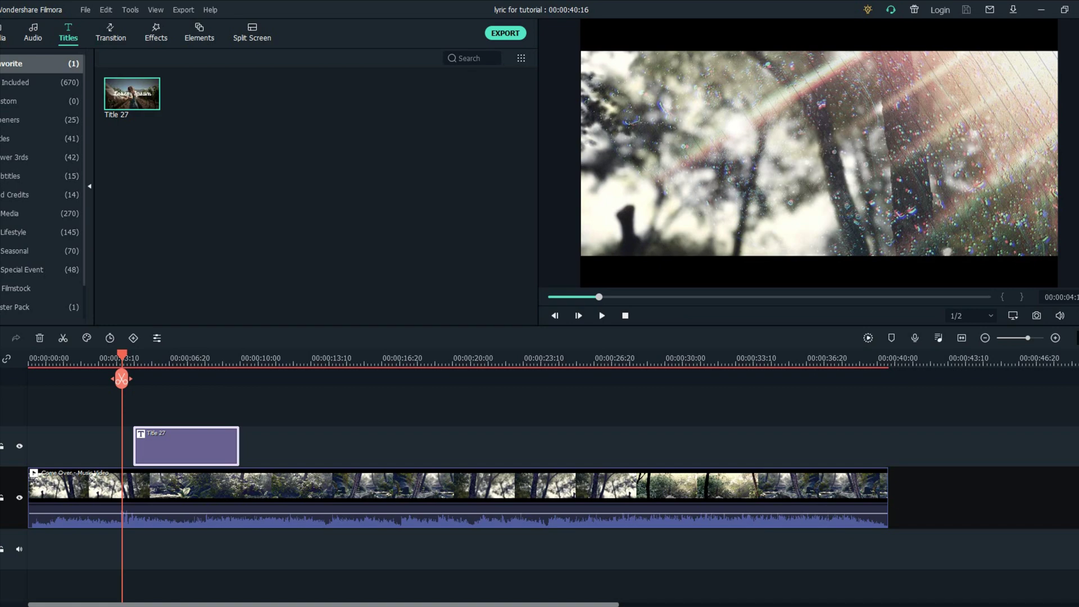
- Shift the title clip slightly earlier on its track so it starts at the playhead, about 4 seconds in
drag(186, 446, 174, 445)
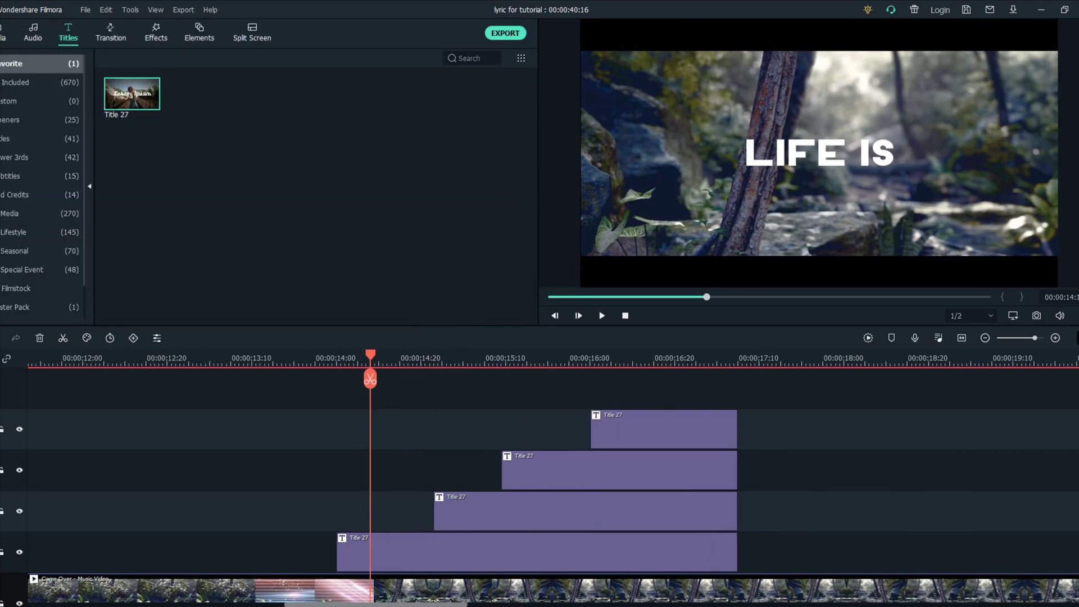
- Add a custom animation keyframe to the "life is" title five frames before the "harder than" title starts
drag(371, 379, 413, 379)
double_click(393, 551)
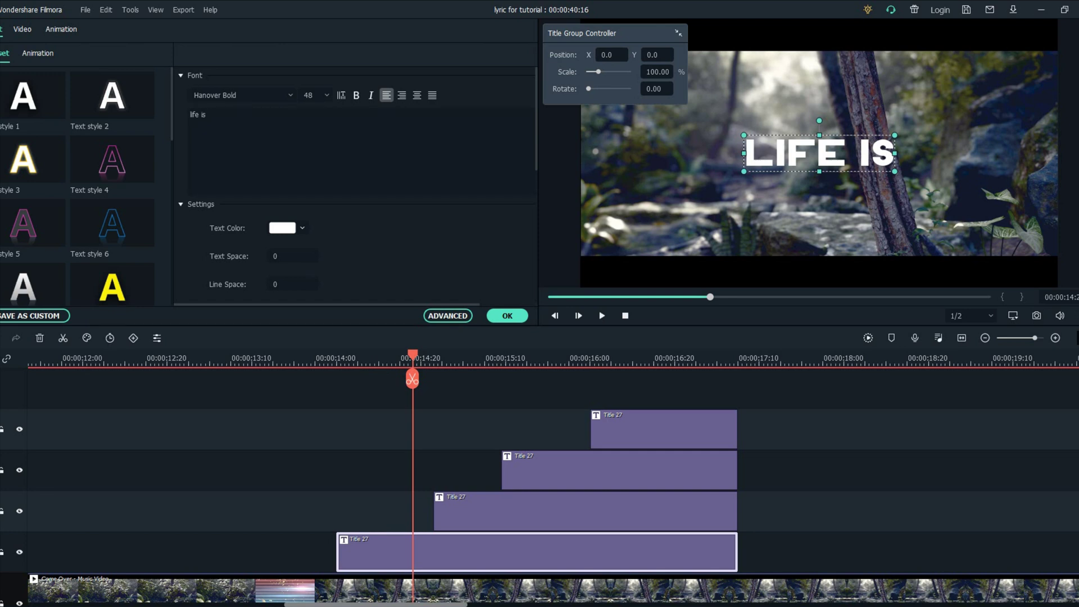
click(61, 29)
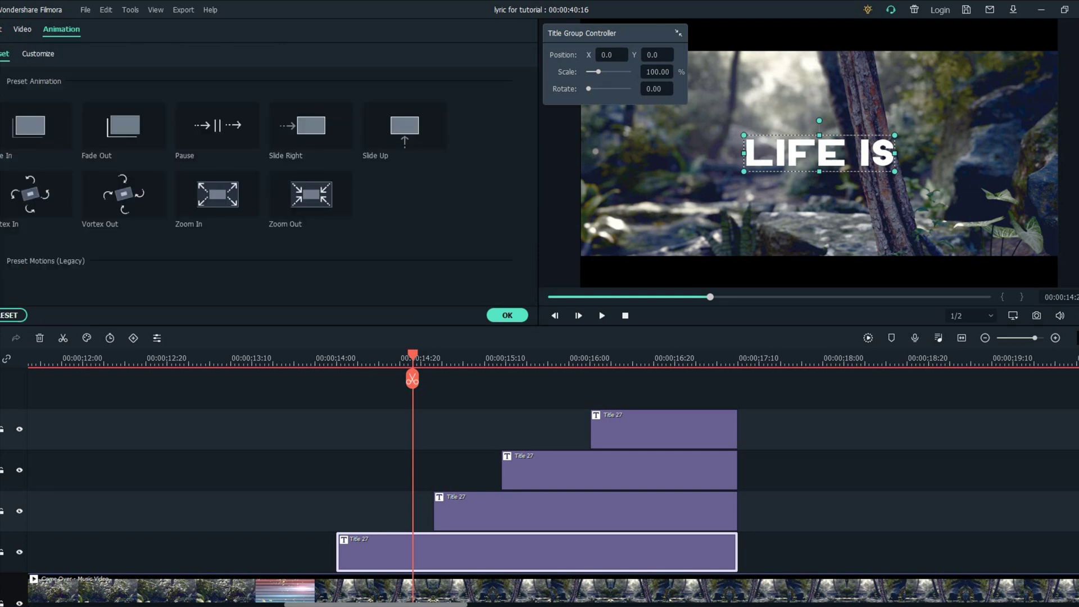
click(38, 54)
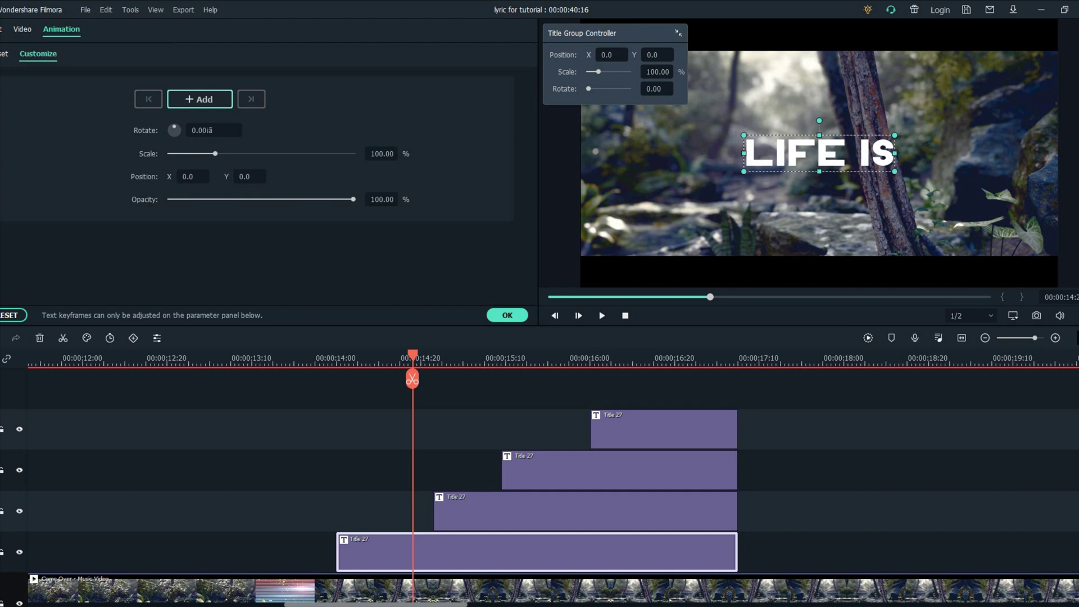
click(199, 99)
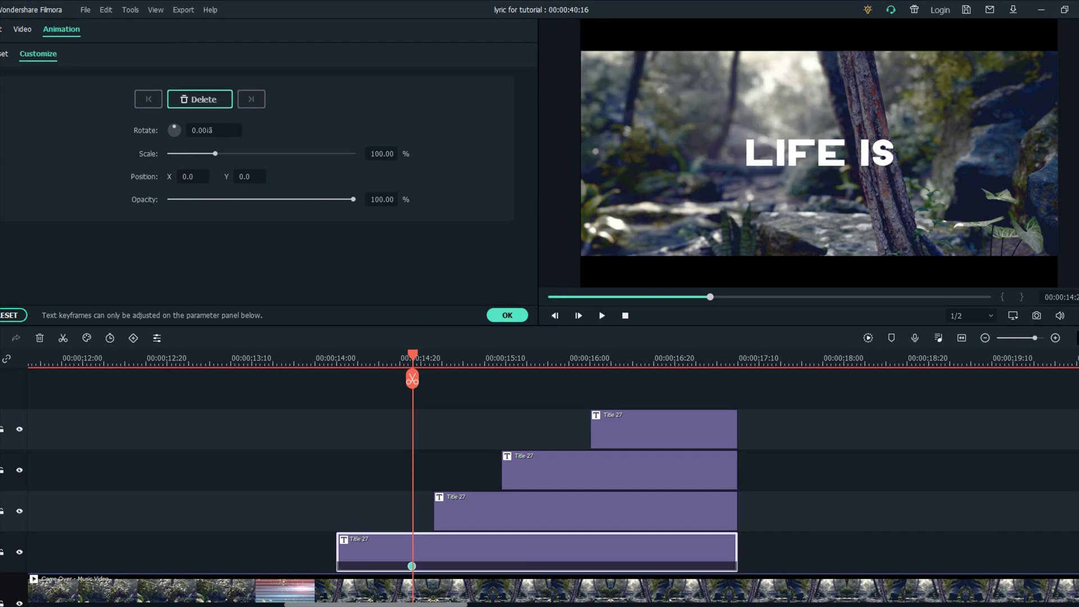
- Keyframe the "life is" title at 137.58% scale and Y position 57 where the "harder than" title starts
key(Right)
key(Right)
key(Right)
key(Right)
key(Right)
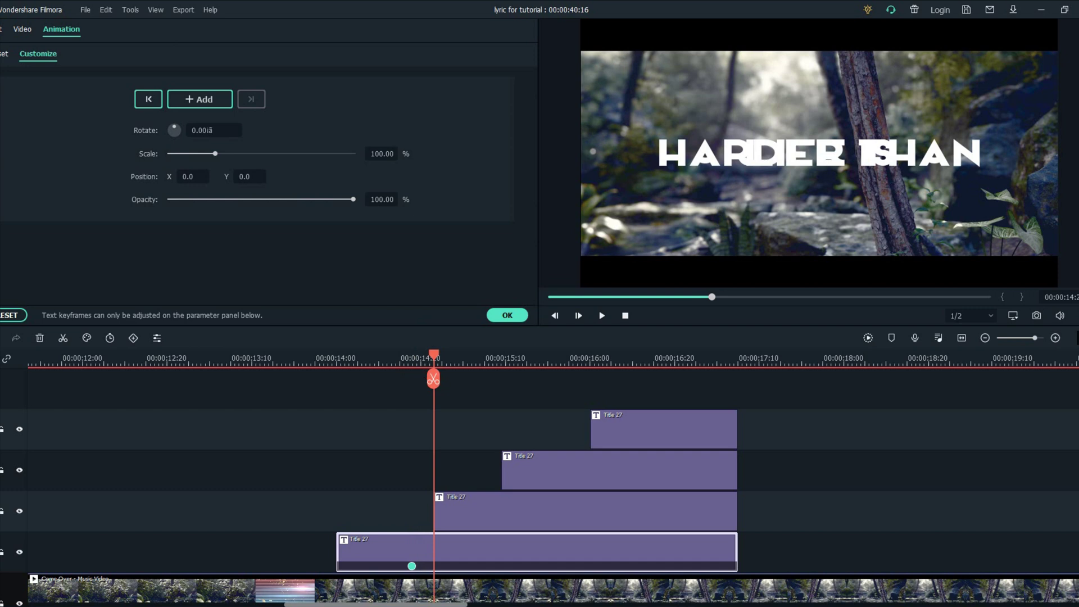
click(585, 511)
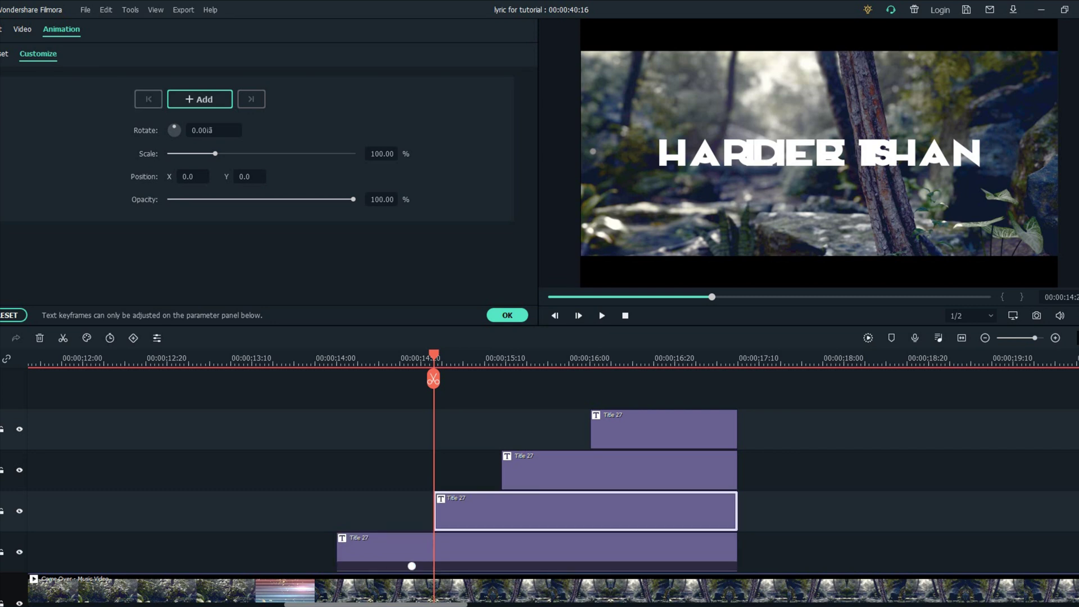
click(537, 548)
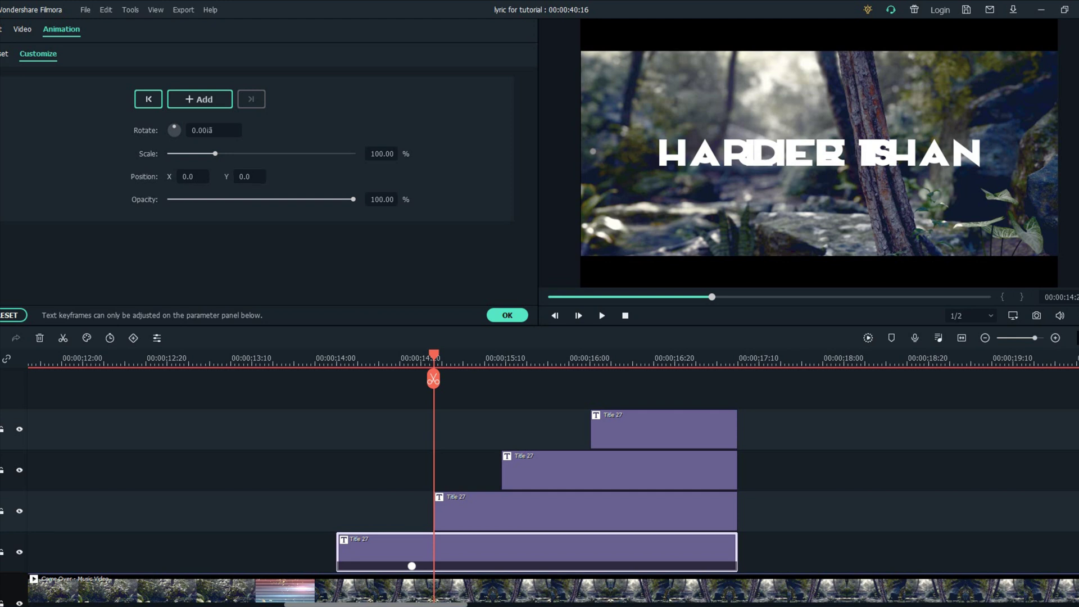
mouse_move(215, 154)
mouse_down()
mouse_move(202, 153)
mouse_move(226, 177)
mouse_move(281, 176)
mouse_move(217, 154)
mouse_move(227, 153)
mouse_up()
drag(916, 96, 924, 95)
- Add an animation keyframe to the "harder than" title three frames before the "I like" title starts
drag(433, 355, 497, 355)
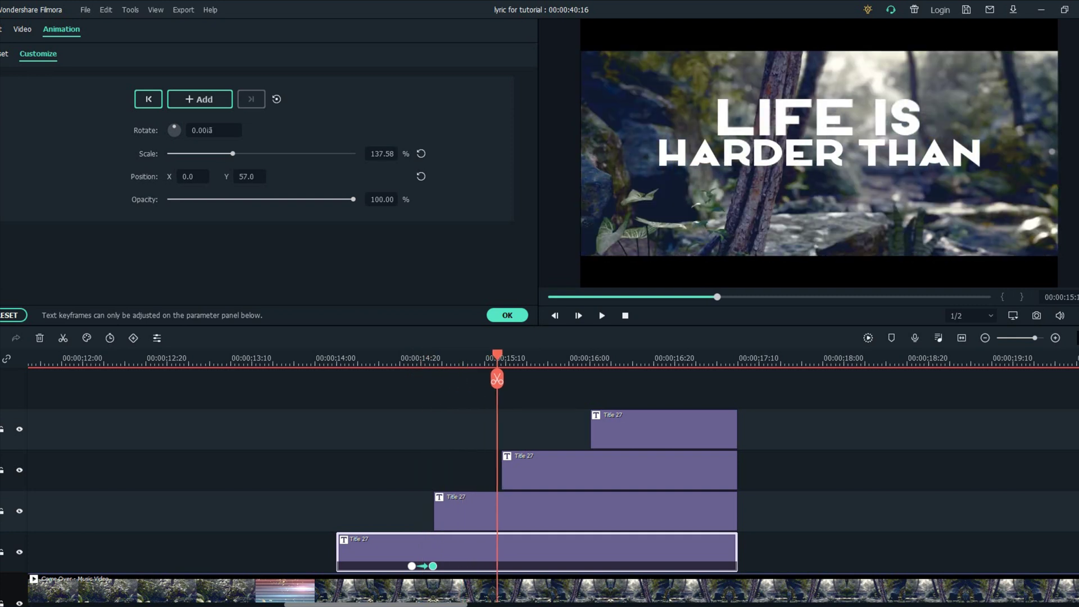
key(ctrl+equal)
key(Left)
key(Left)
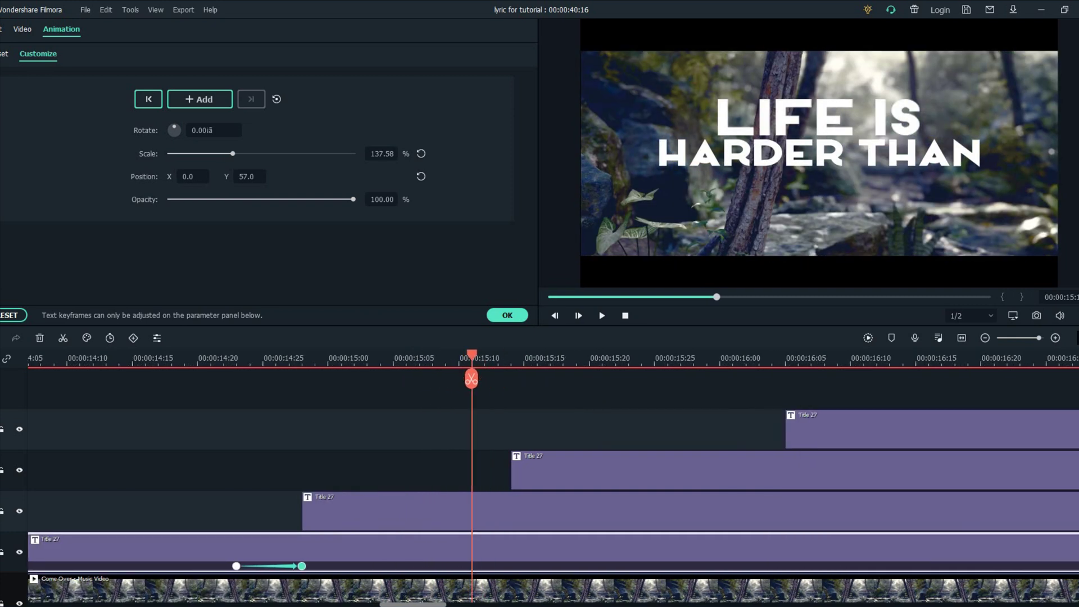
click(393, 511)
click(199, 99)
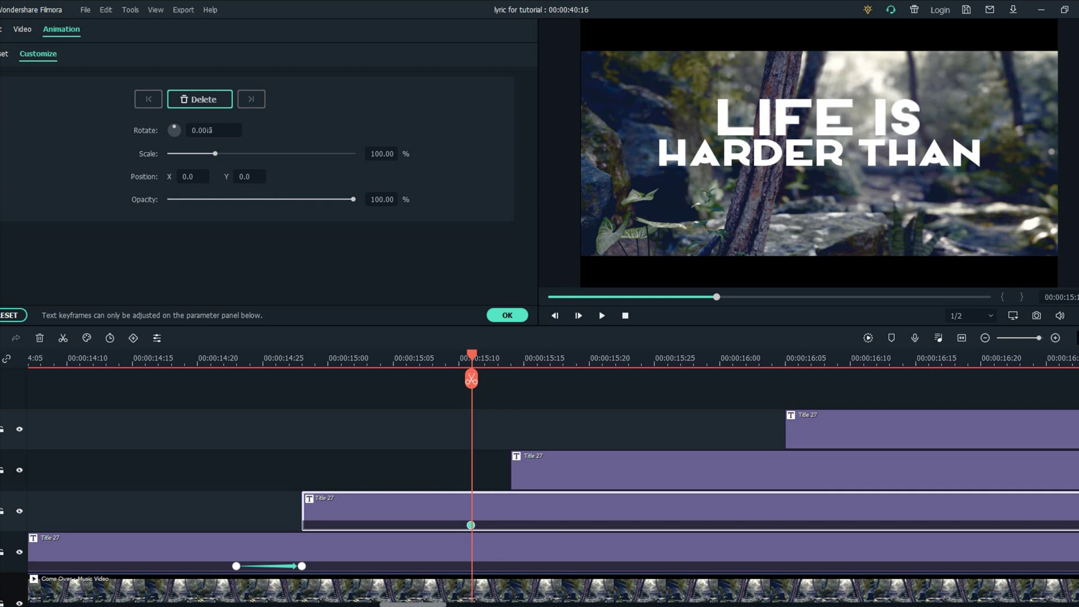
- Add a holding keyframe to the "life is" title at the same frame as the "harder than" title's keyframe
key(Right)
key(Right)
key(Right)
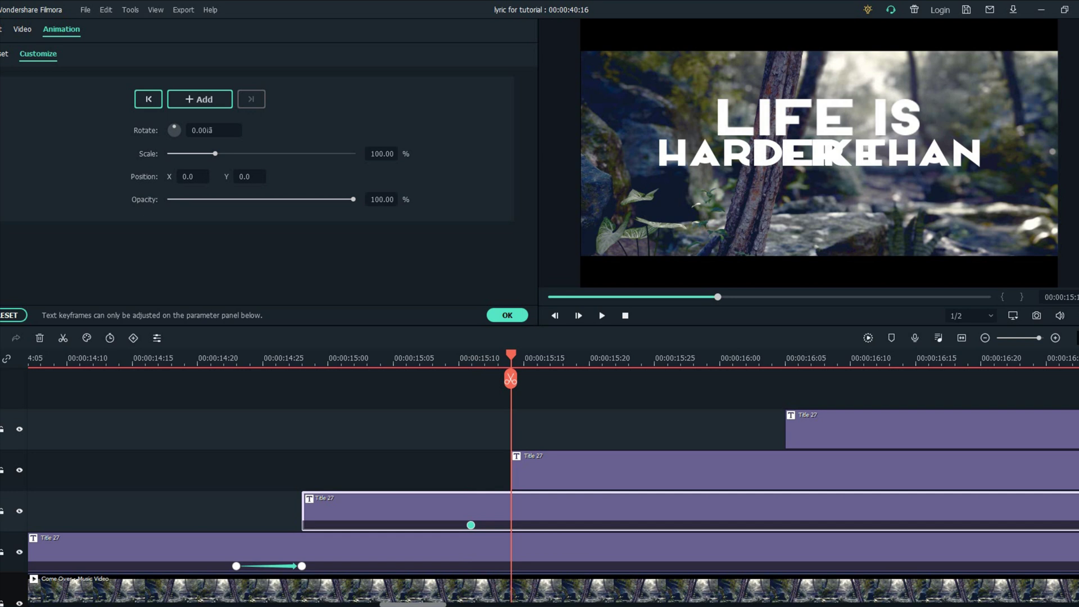
click(394, 548)
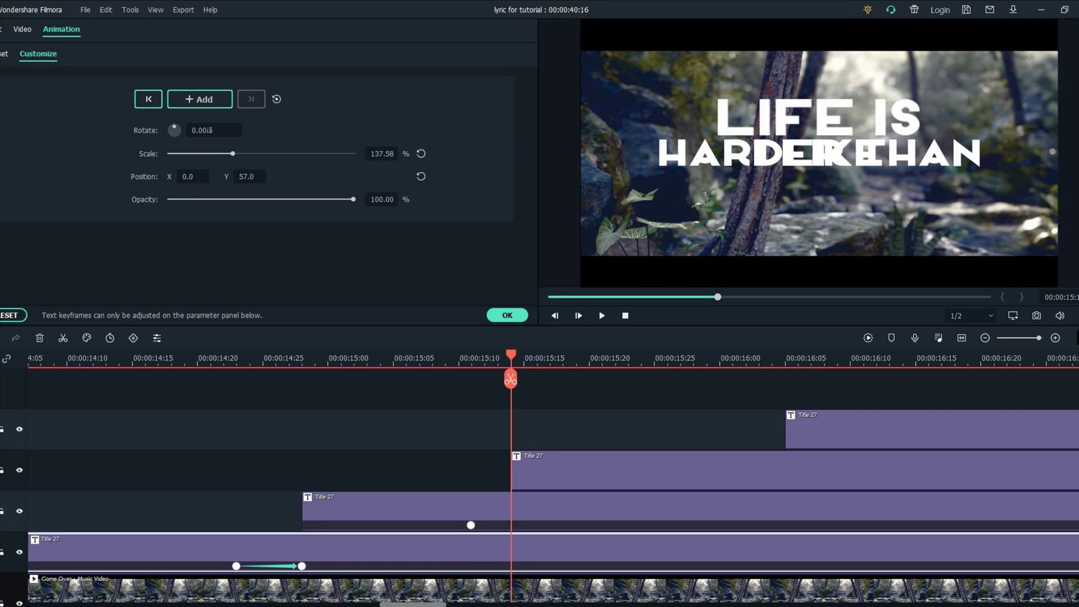
key(Left)
key(Left)
key(Left)
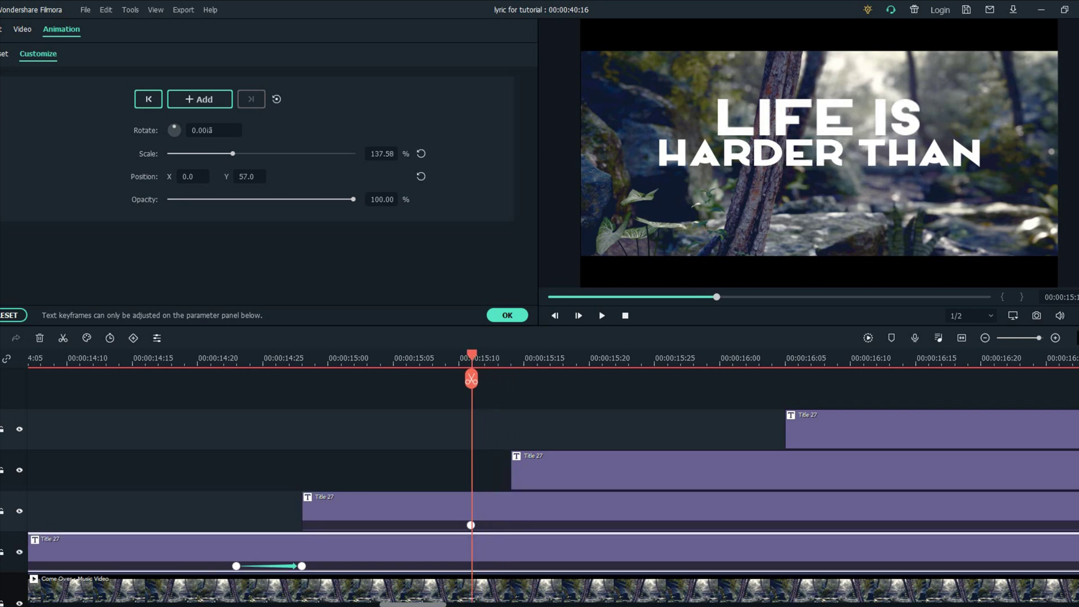
click(200, 99)
- Try to lower the "harder than" title to Y position -71 at the start of the "I like" title
key(Right)
key(Right)
key(Right)
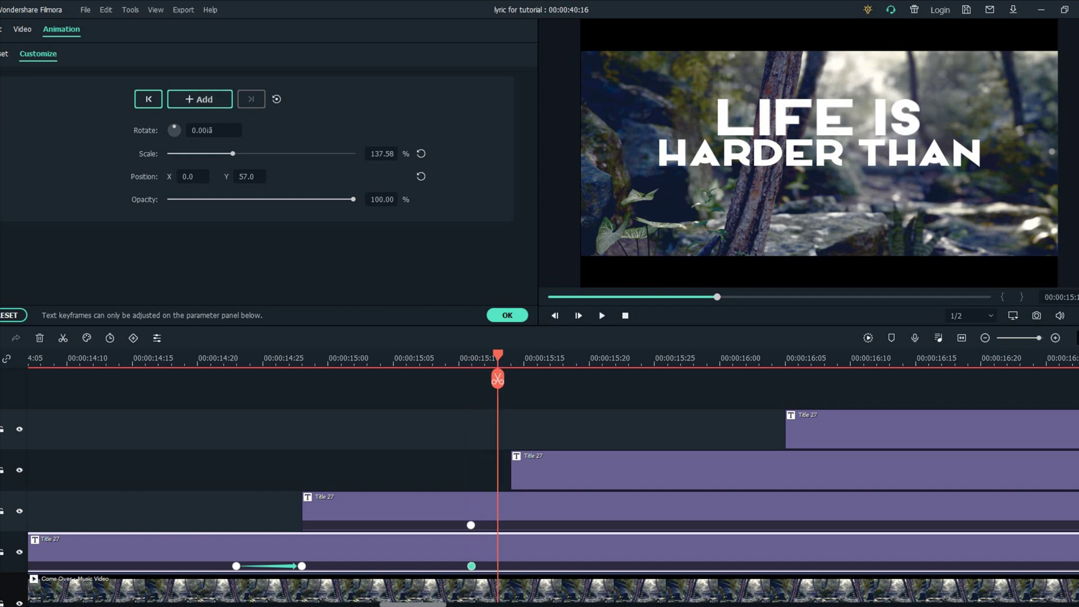
click(394, 507)
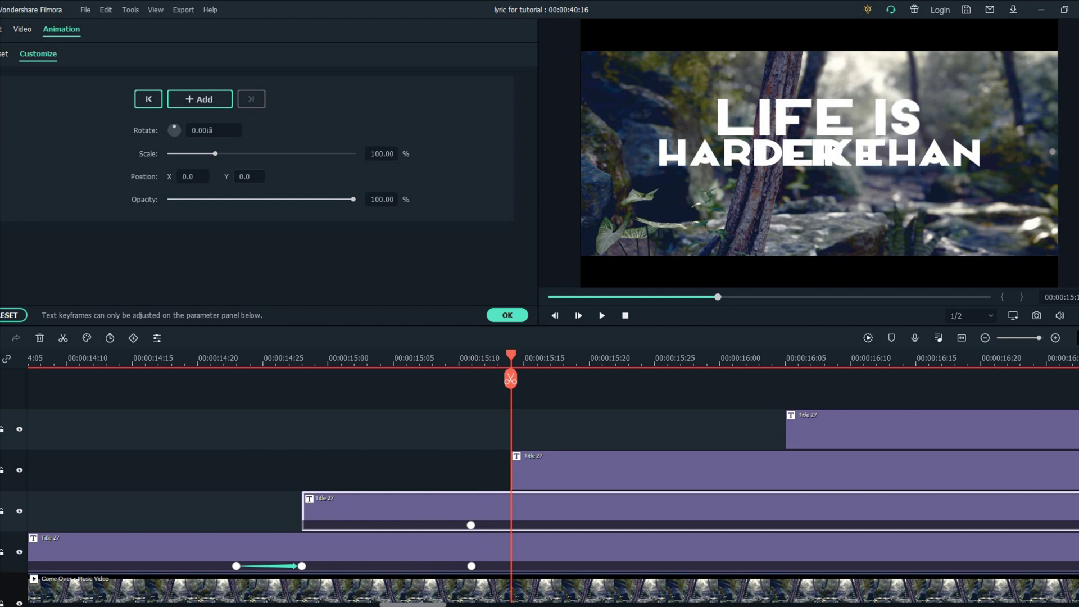
drag(249, 177, 209, 176)
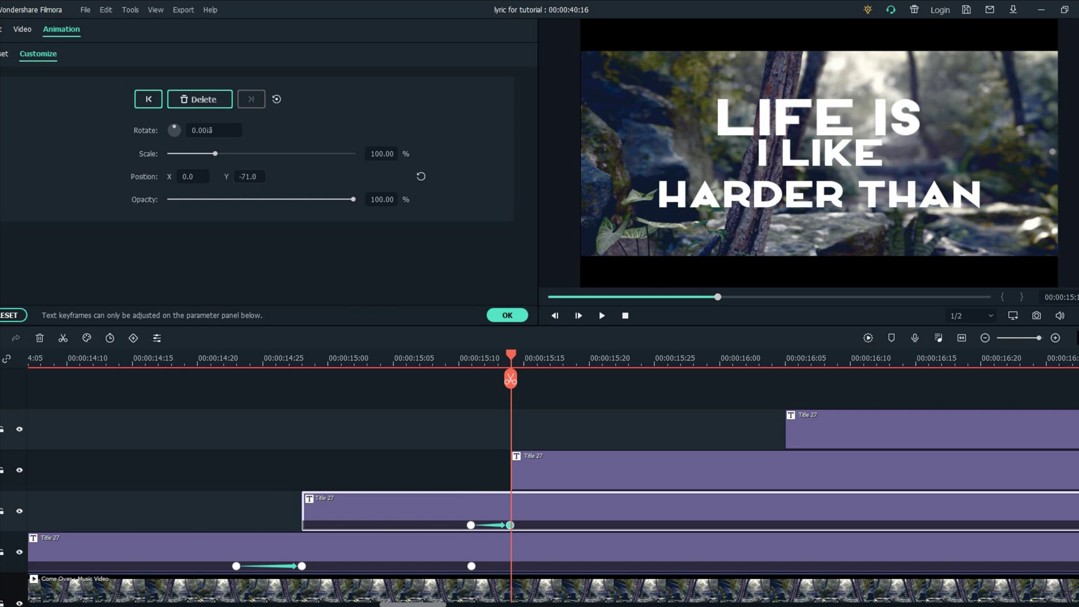
key(ctrl+z)
- Lower the "I like" title to Y position -34 at its first frame
click(540, 470)
drag(249, 176, 226, 177)
drag(819, 177, 819, 172)
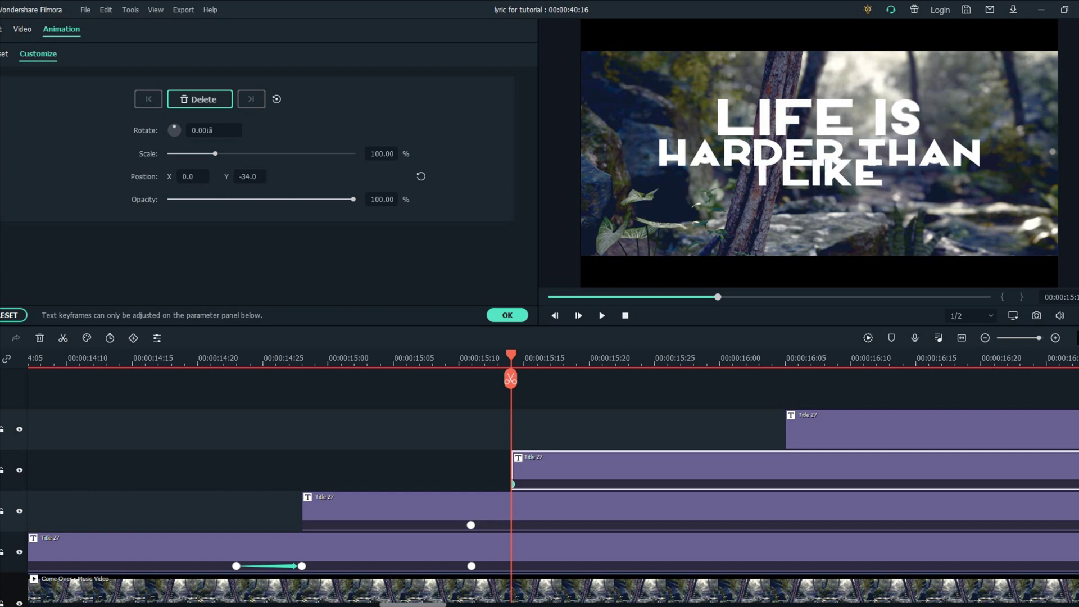
- Where "I like" starts, keyframe "harder than" at 80.25% scale, Y 14, and "life is" at 171.97% scale, X 4, Y 72
click(539, 511)
drag(248, 177, 206, 153)
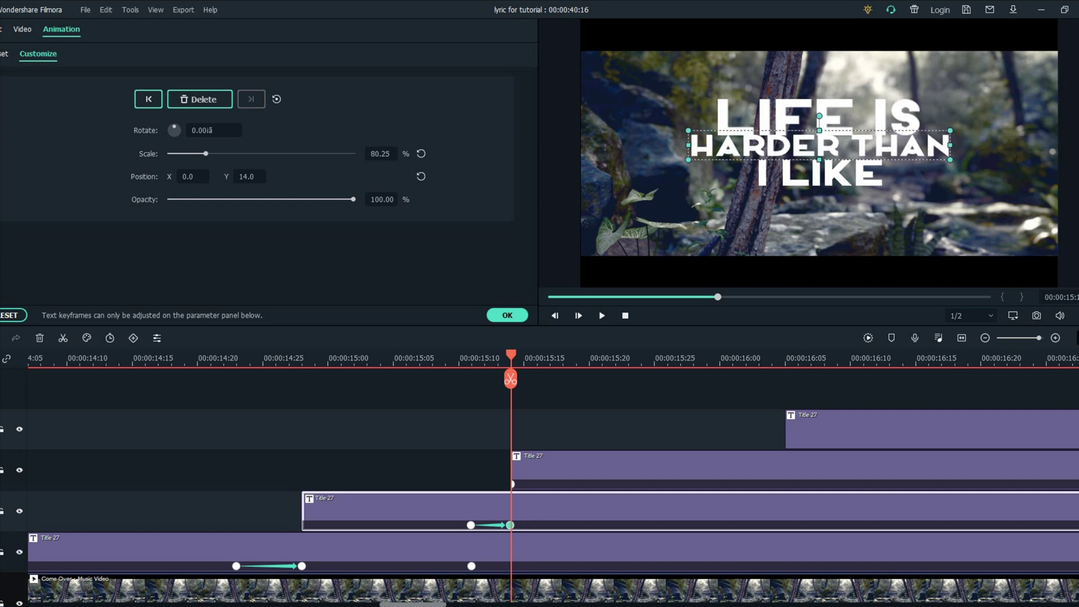
click(394, 548)
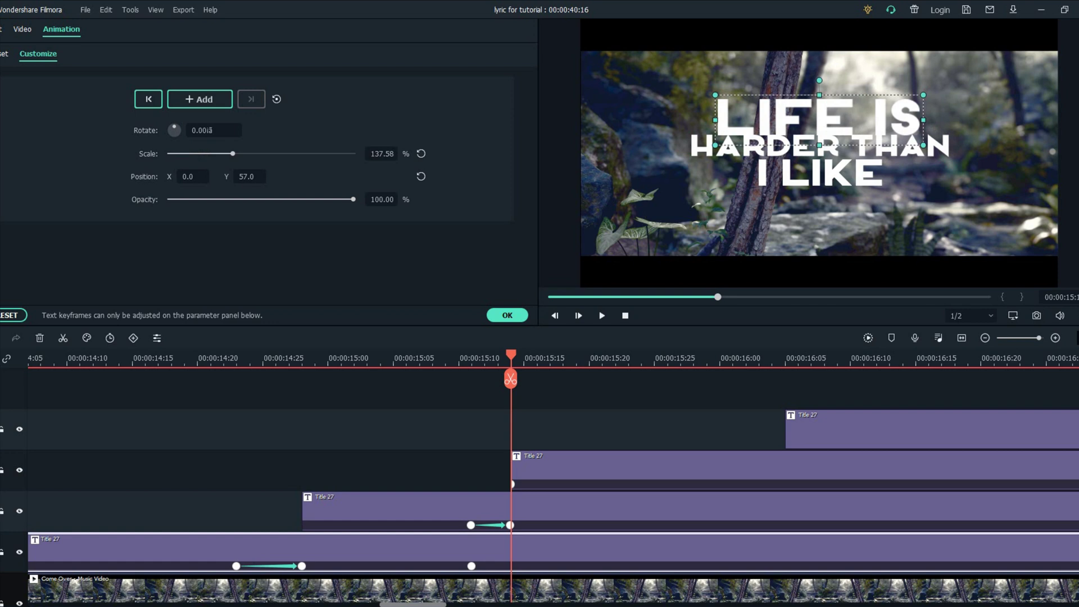
drag(246, 177, 248, 154)
drag(188, 176, 190, 177)
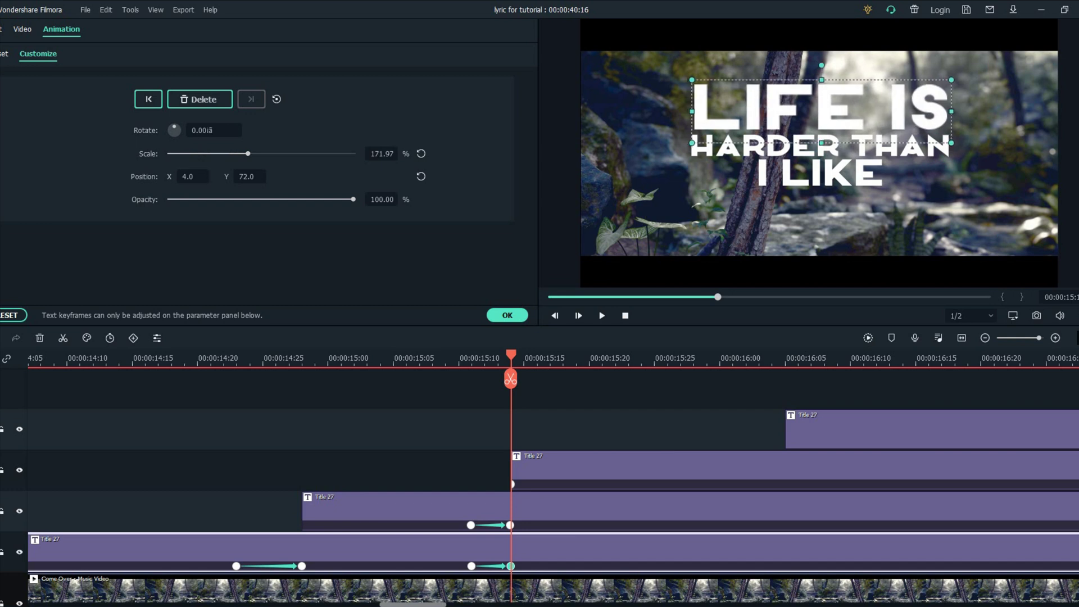
- Enlarge the "I like" title to 117.20% scale and lower it to Y position -40
click(561, 466)
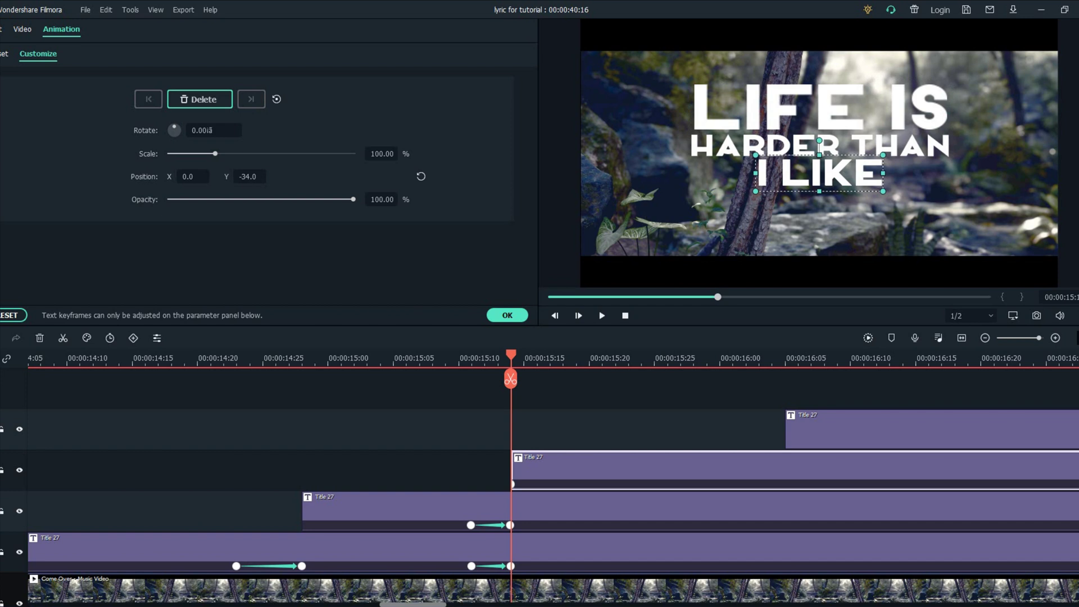
drag(215, 154, 223, 153)
key(Down)
key(Down)
key(Down)
key(Down)
key(Down)
key(Down)
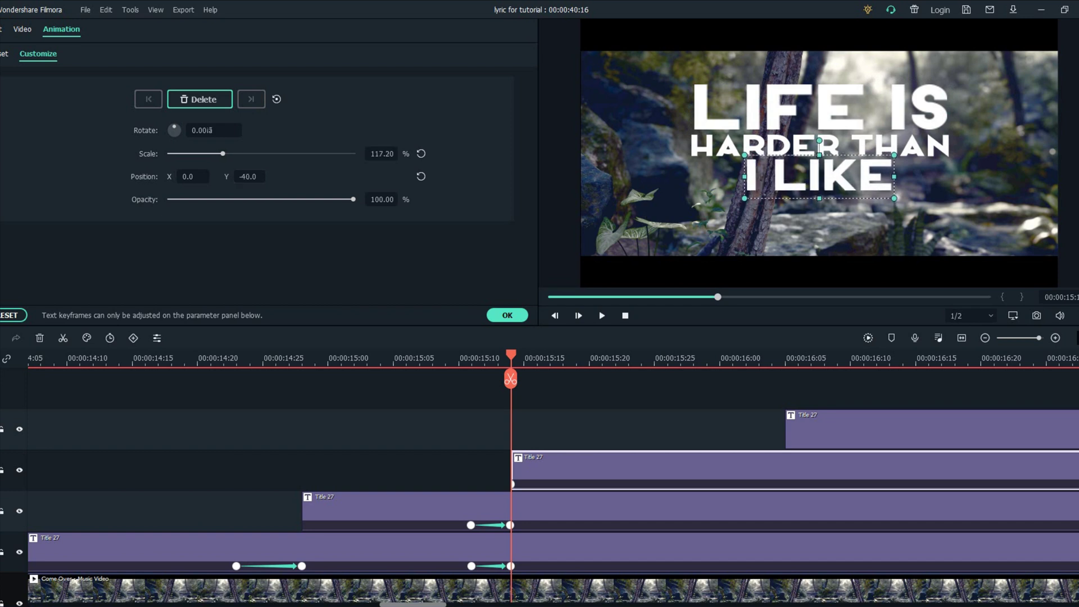
- Play the keyframed titles up to about 16 seconds, and save the project
key(space)
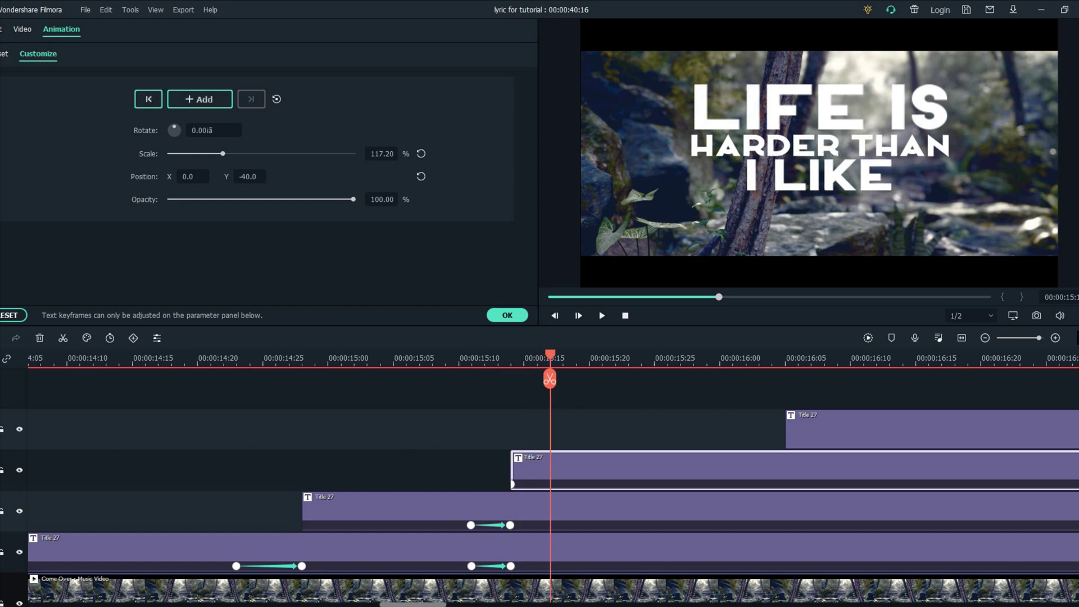
key(ctrl+minus)
key(ctrl+minus)
key(ctrl+minus)
key(ctrl+minus)
key(ctrl+minus)
key(ctrl+s)
key(ctrl+equal)
key(ctrl+equal)
key(ctrl+equal)
key(ctrl+equal)
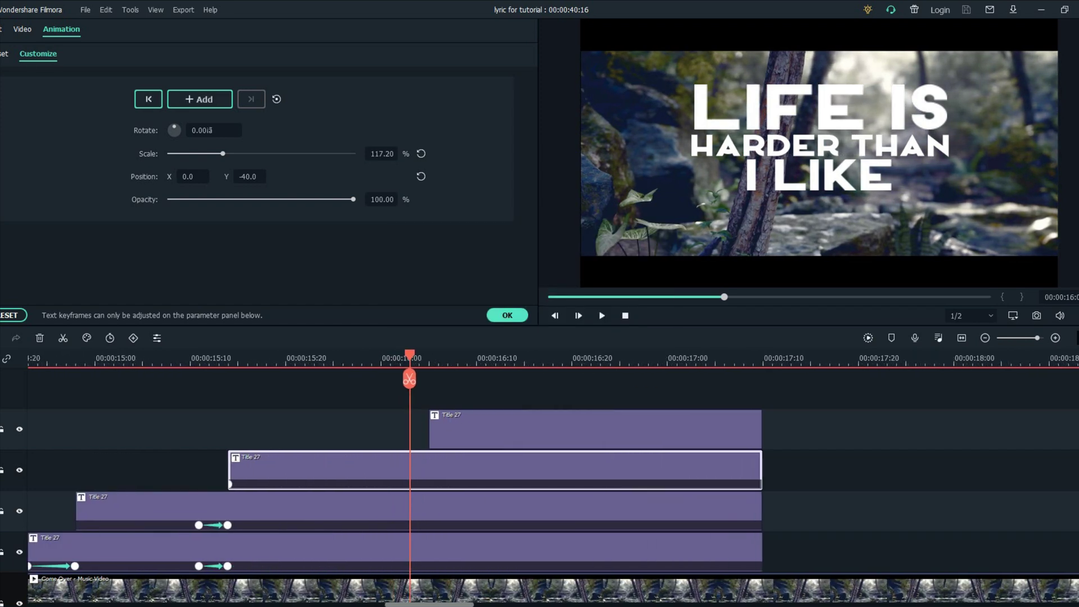
click(507, 315)
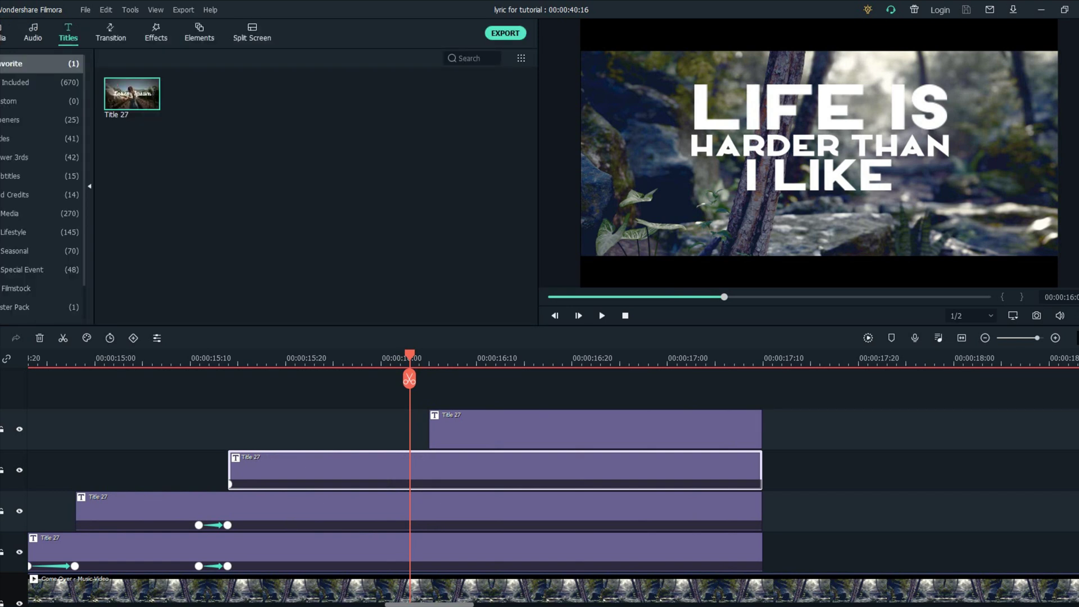
- Apply the favorite Turn transition to the beginning of the last, topmost title of the lyric stack
click(110, 32)
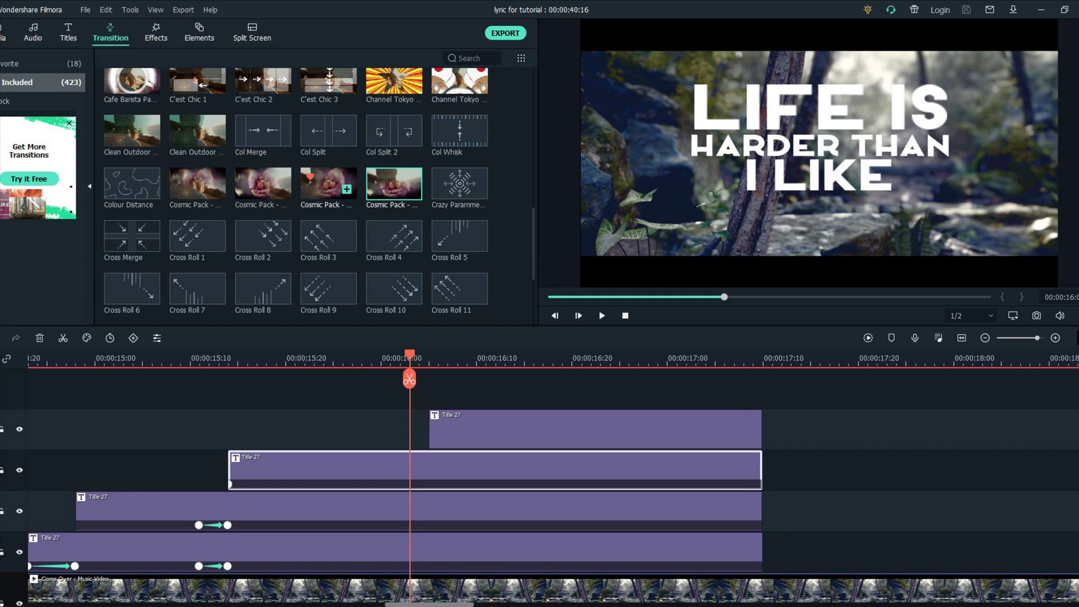
click(40, 63)
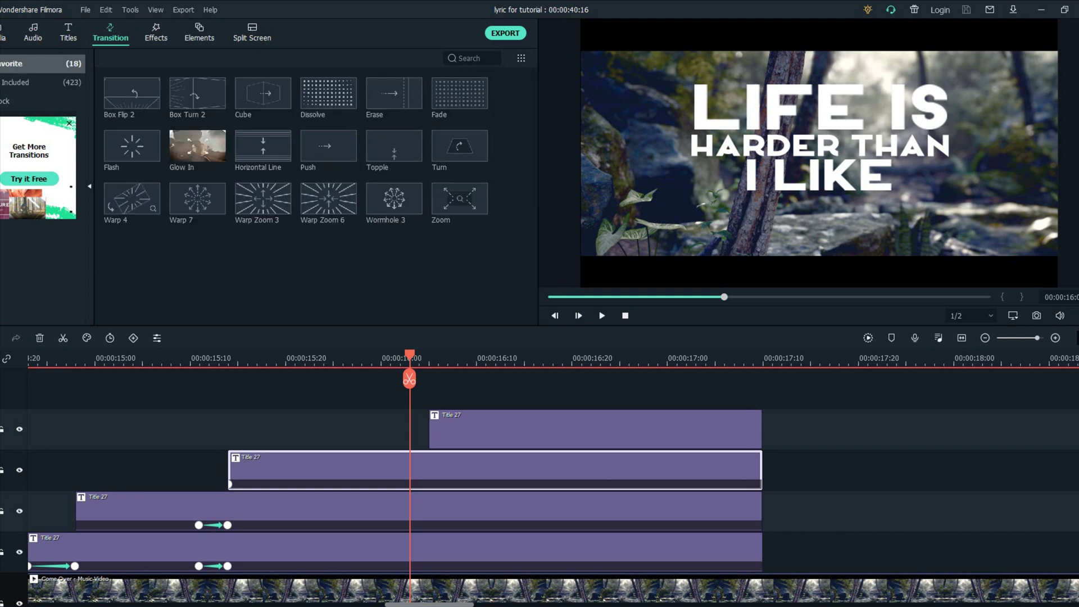
drag(459, 146, 596, 429)
- Shrink the "to think" title and place it centered directly beneath the "I like" line
drag(581, 355, 466, 355)
double_click(506, 429)
drag(818, 152, 818, 207)
drag(926, 225, 890, 219)
drag(818, 207, 819, 202)
click(506, 315)
- Hide the music video track and play the stacked lyric titles from about 13 seconds
scroll(466, 478, down, 6)
click(19, 497)
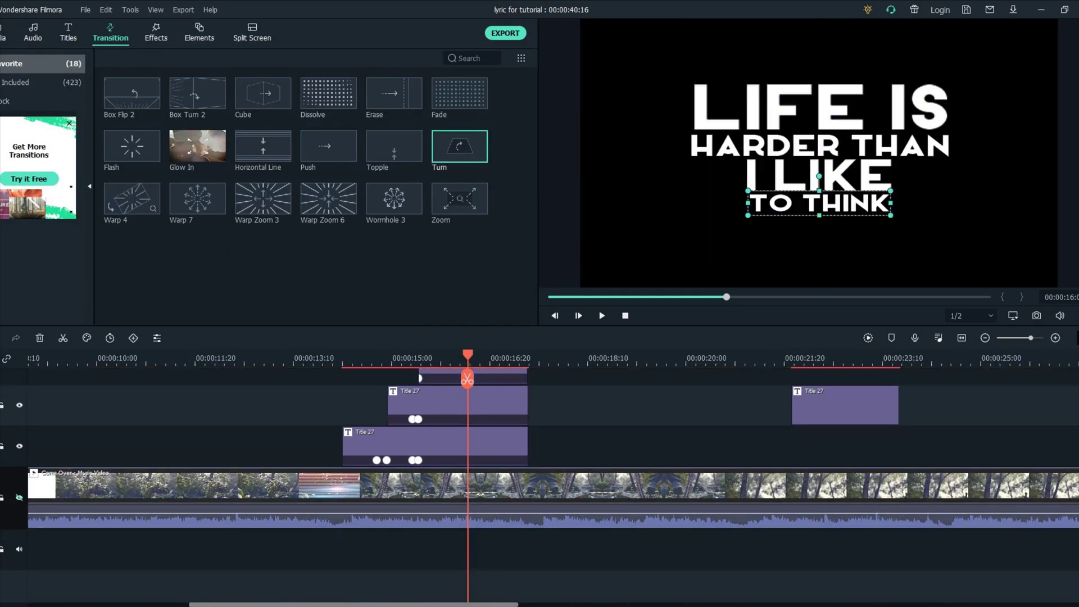
click(318, 357)
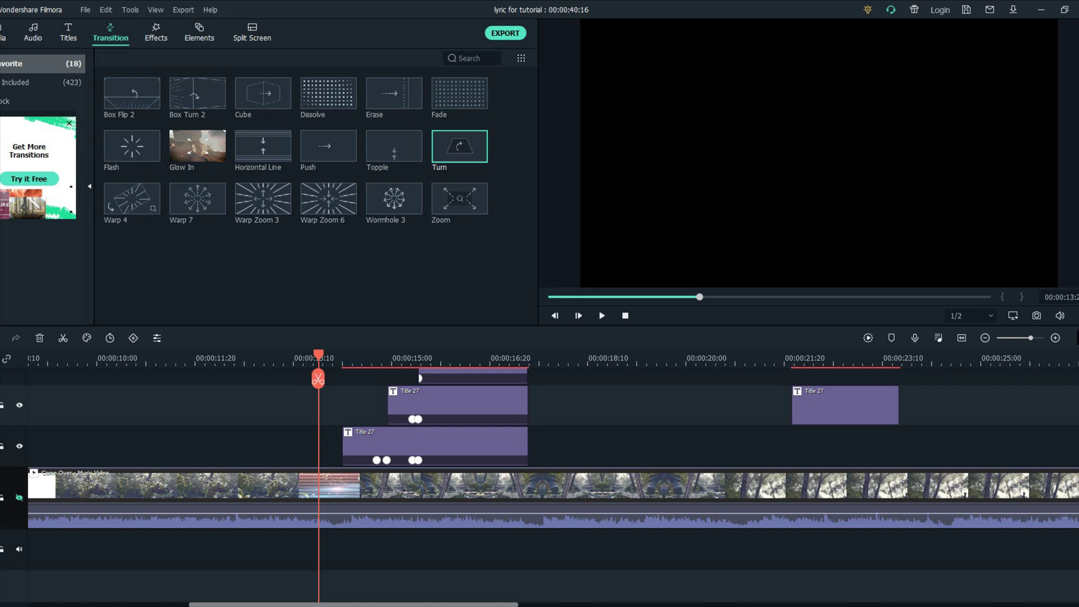
key(space)
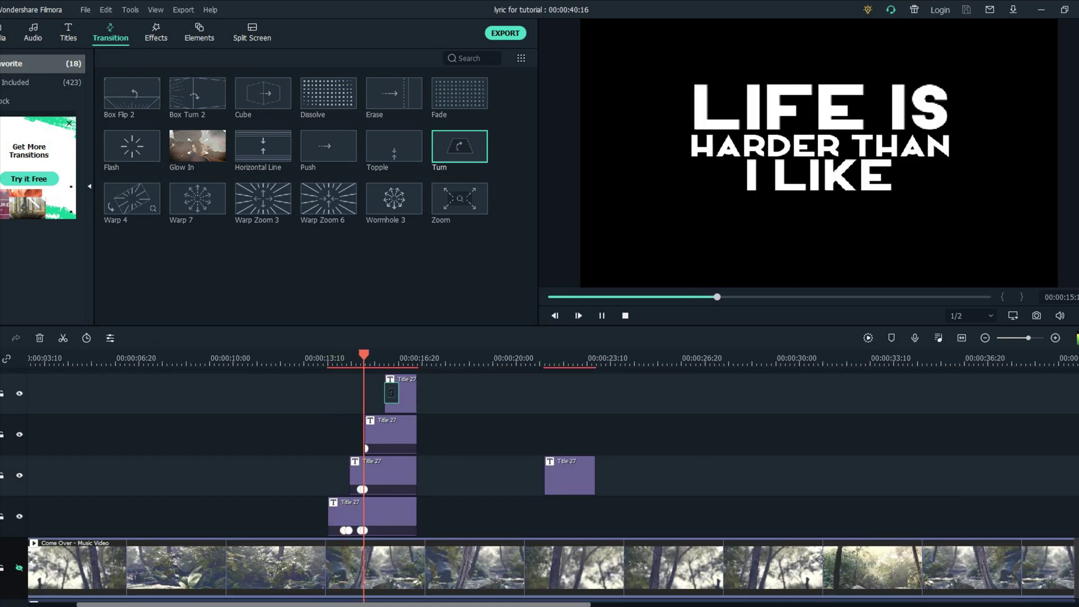
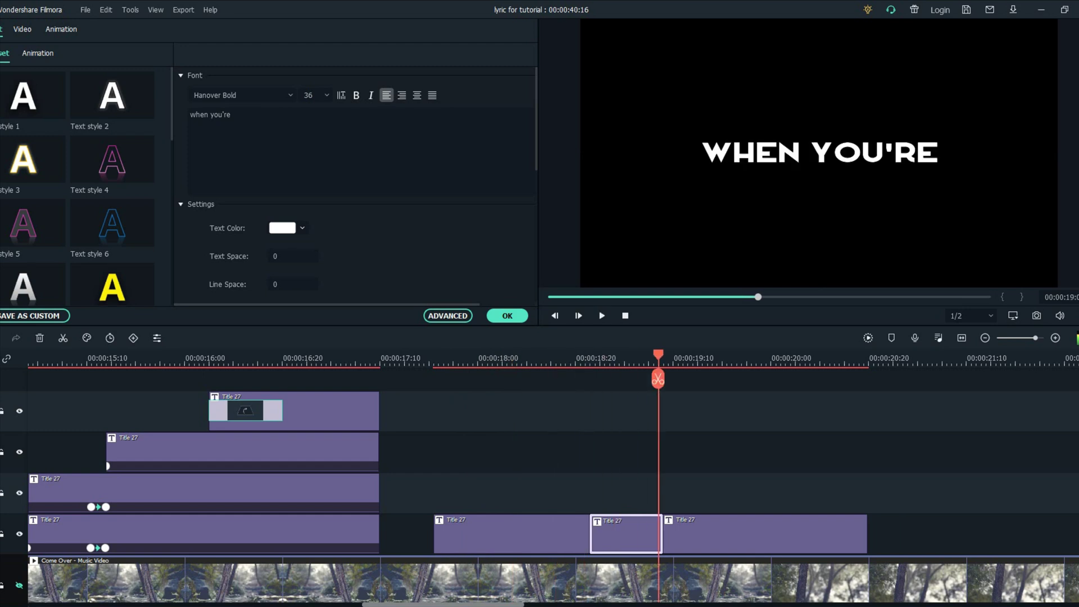
- Preview the new title sequence and add the Warp Zoom 3 transition at the start of the "when you're" title
click(436, 358)
key(space)
key(space)
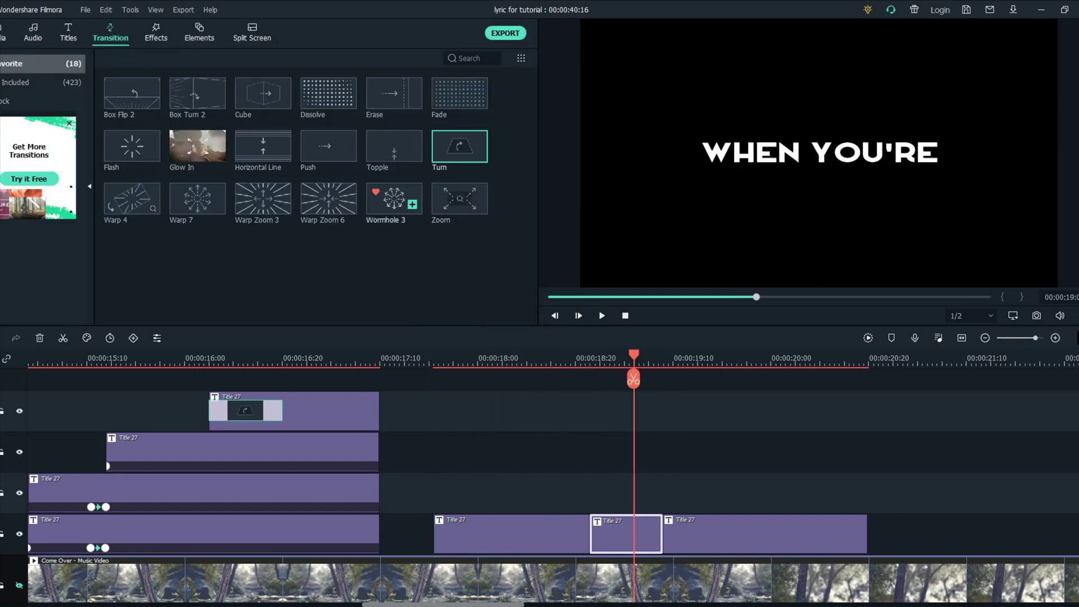
click(281, 204)
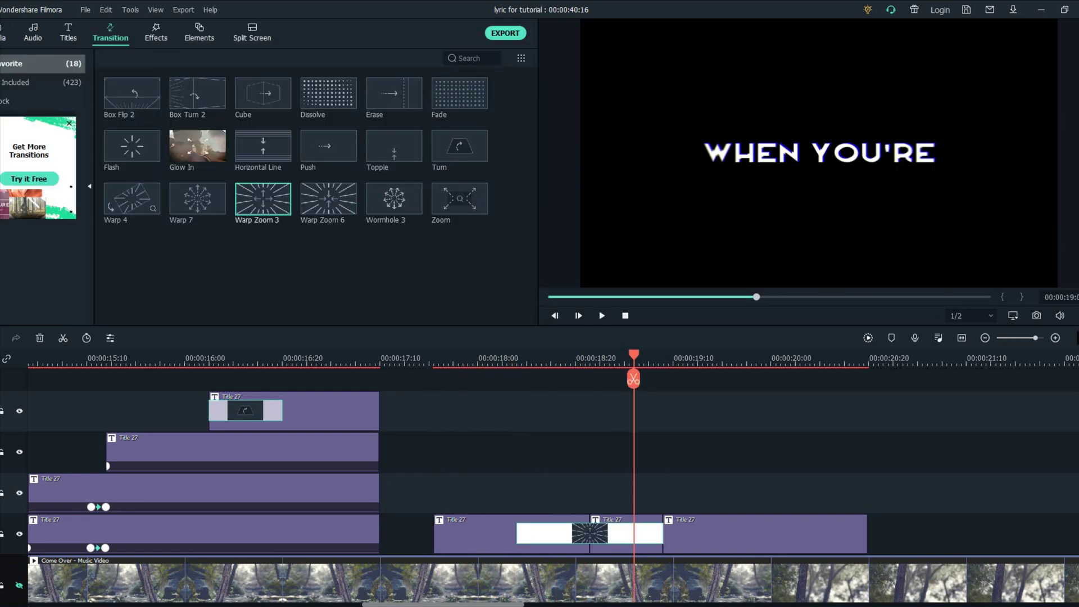
- Shorten the Warp Zoom 3 transition and play the titles across it
click(506, 358)
key(space)
key(space)
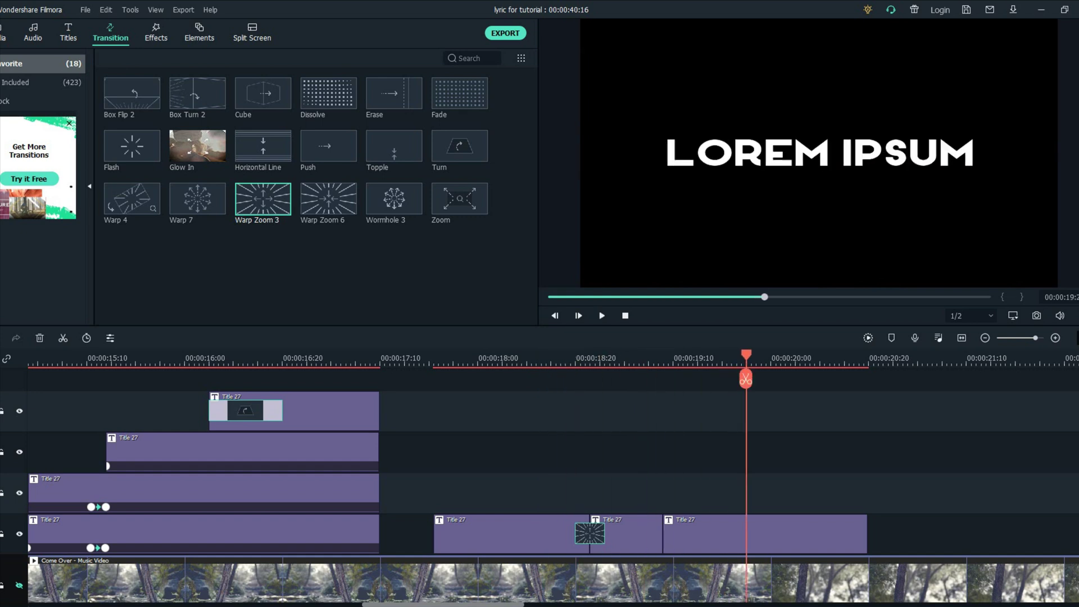
- Change the "Lorem Ipsum" title after "when you're" to read "by my side" at font size 36
click(554, 358)
key(space)
key(space)
double_click(753, 533)
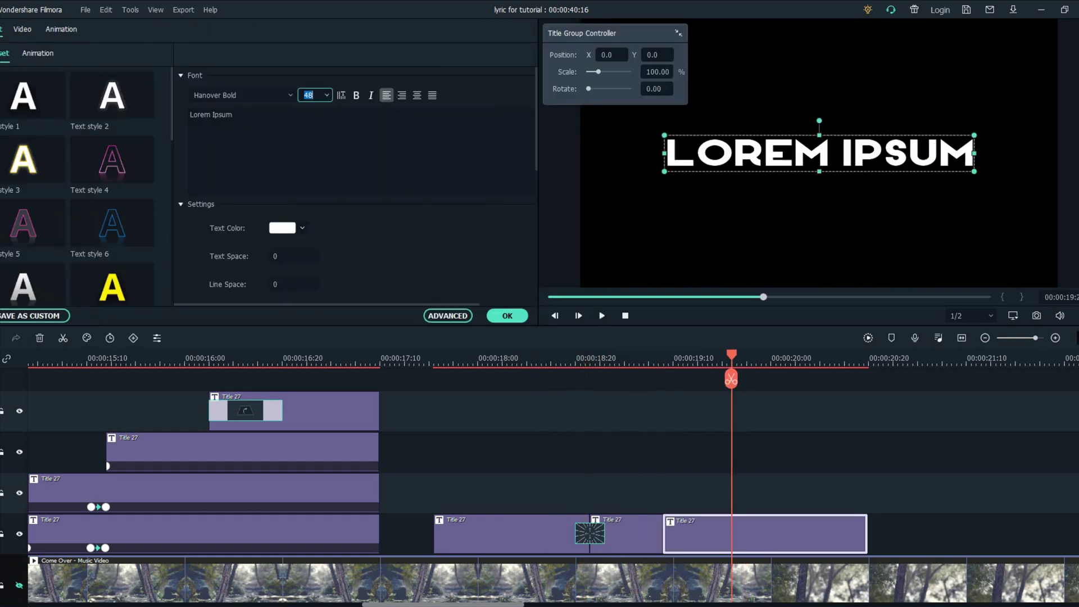
text(36)
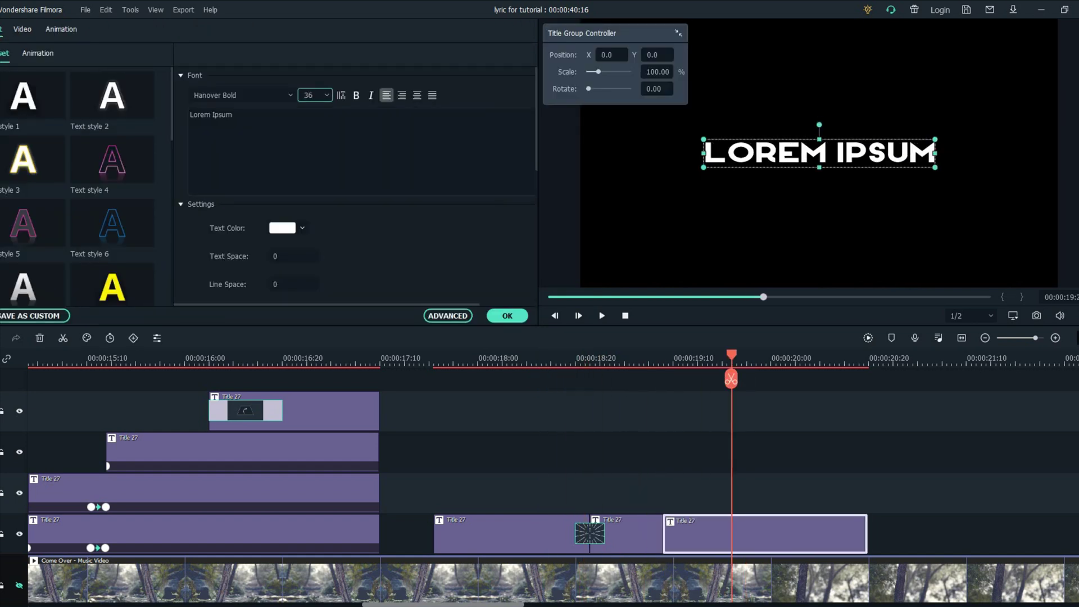
key(Tab)
text(by my side)
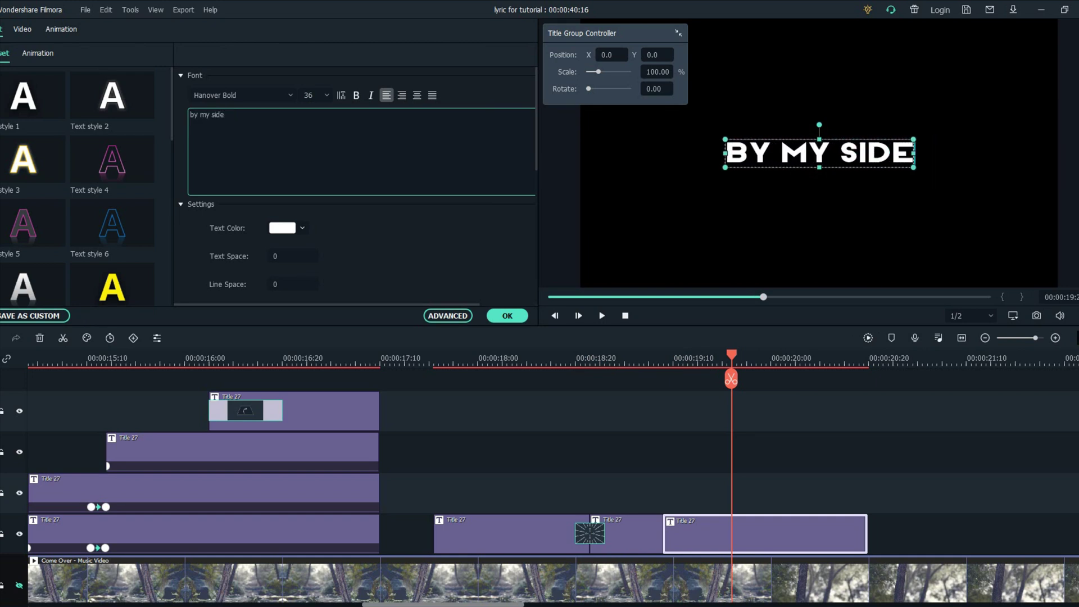
- Set the words "by my" in the "by my side" title to Hanover Light Italic and confirm the edit
drag(190, 115, 209, 114)
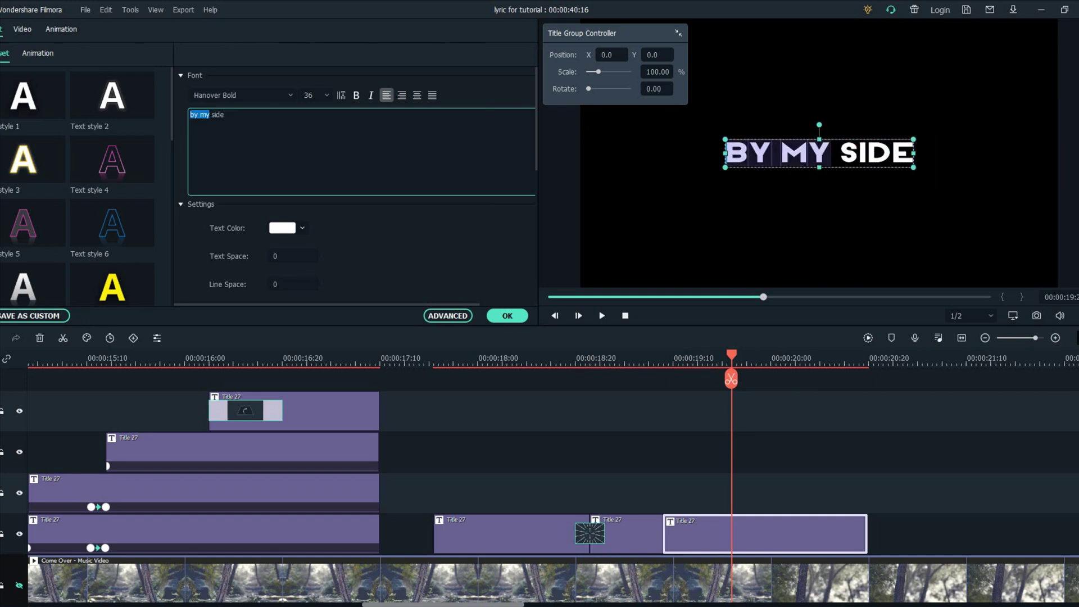
click(241, 95)
key(Down)
key(Down)
key(Down)
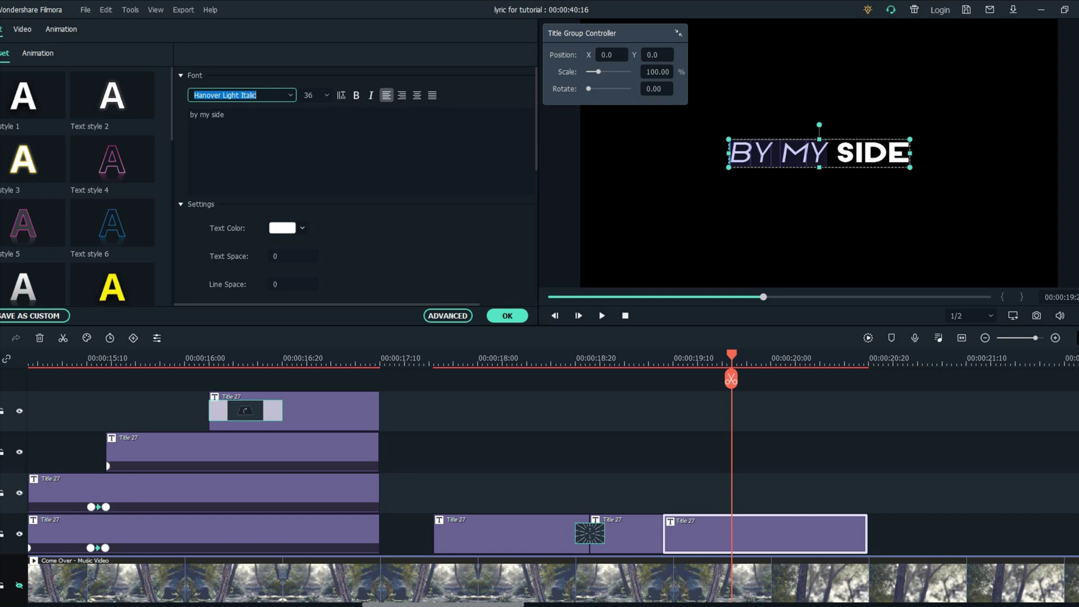
click(507, 315)
- Play the titles and add the Warp Zoom 6 transition between "when you're" and "by my side"
click(385, 360)
key(space)
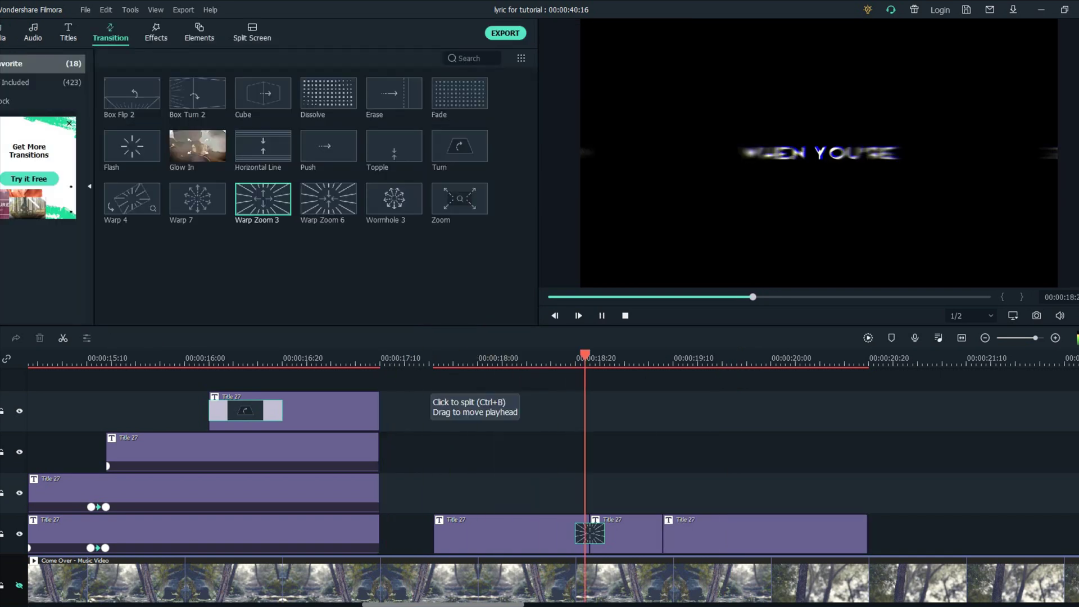
key(space)
drag(328, 199, 663, 533)
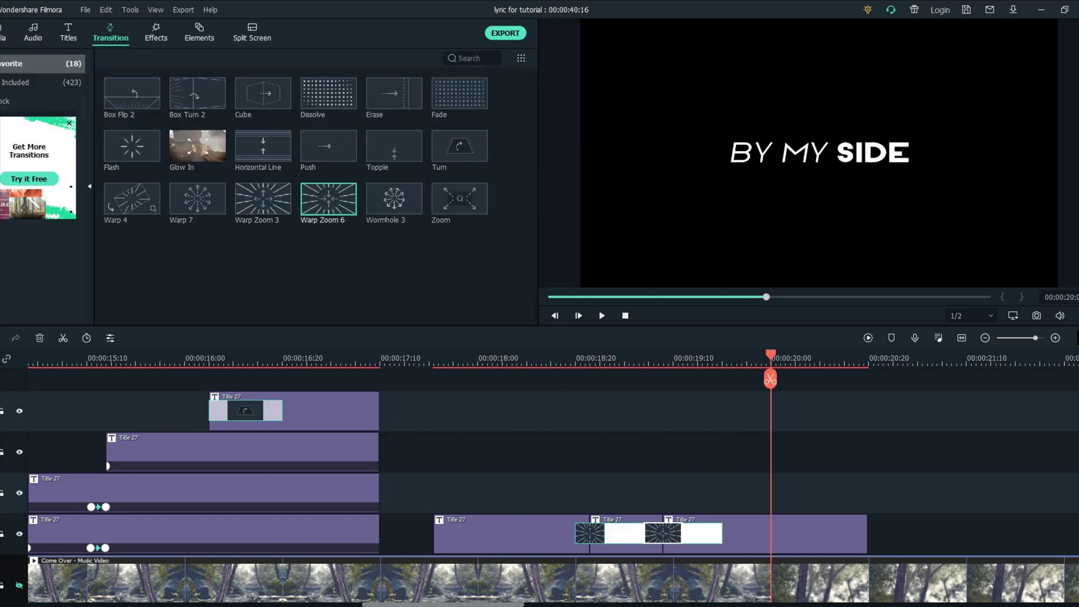
key(space)
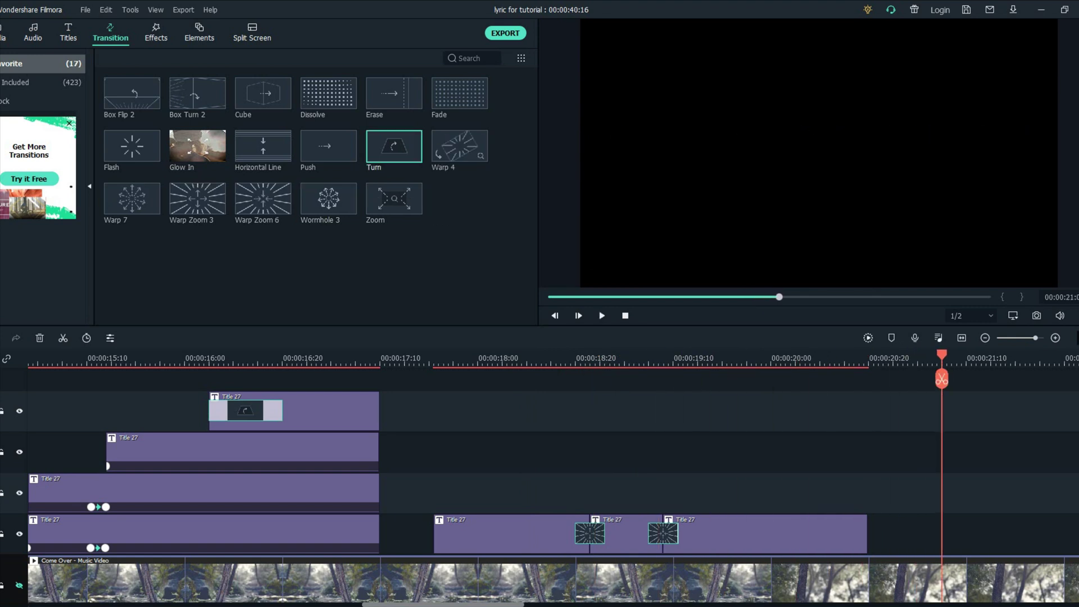
- Add the Push transition at the end of the "by my side" title and play across it
mouse_move(394, 146)
mouse_down()
mouse_move(337, 492)
mouse_move(394, 146)
mouse_up()
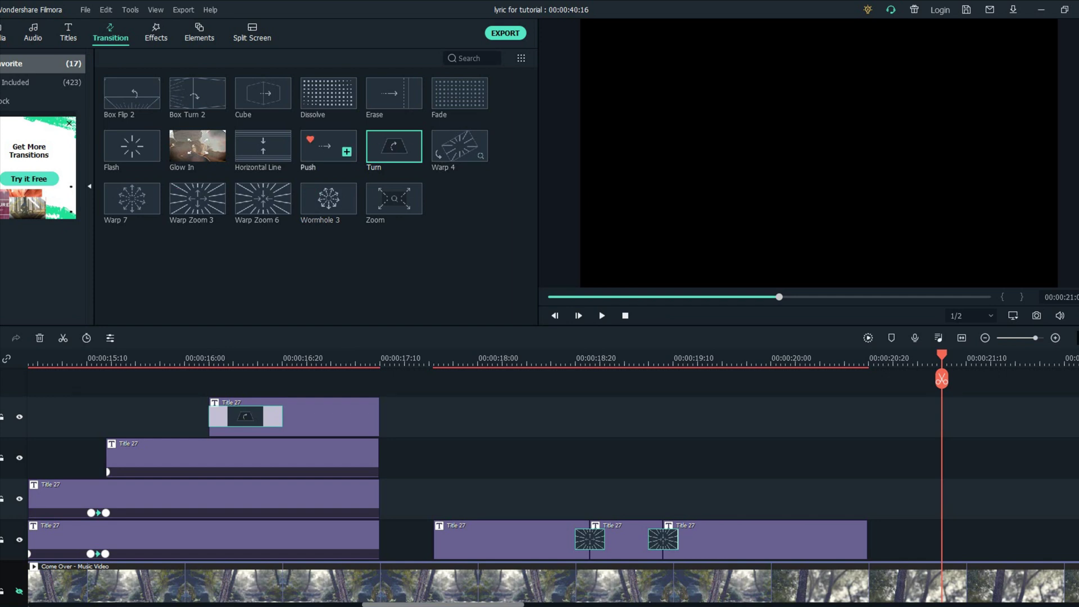
double_click(328, 146)
drag(328, 146, 837, 538)
click(770, 360)
key(space)
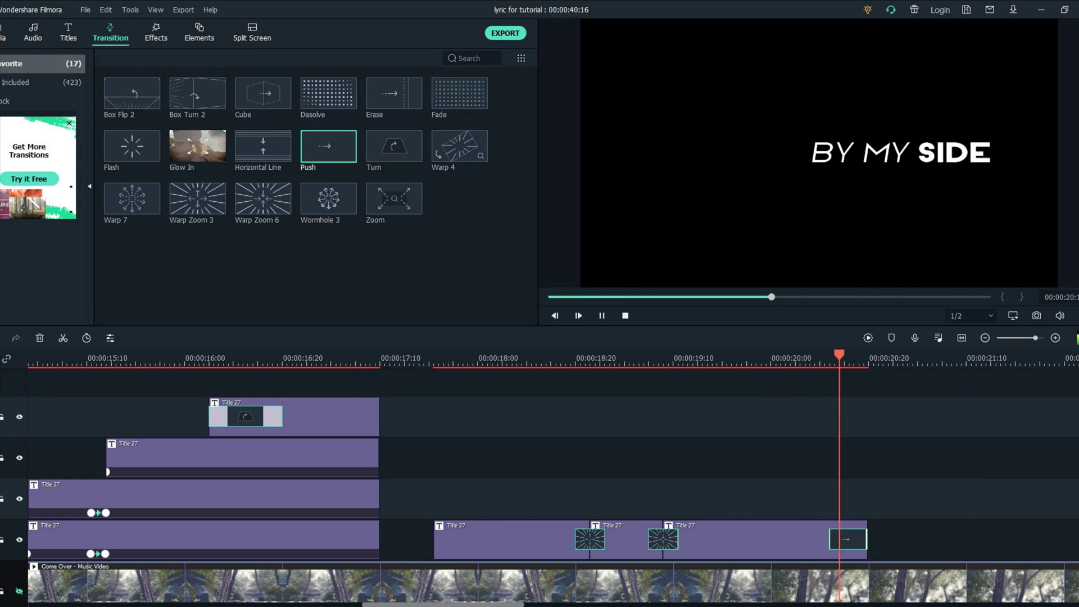
- Save the project and play the lyric titles from "life is" through "by my side"
key(space)
key(ctrl+minus)
key(ctrl+s)
click(597, 358)
key(space)
key(ctrl+minus)
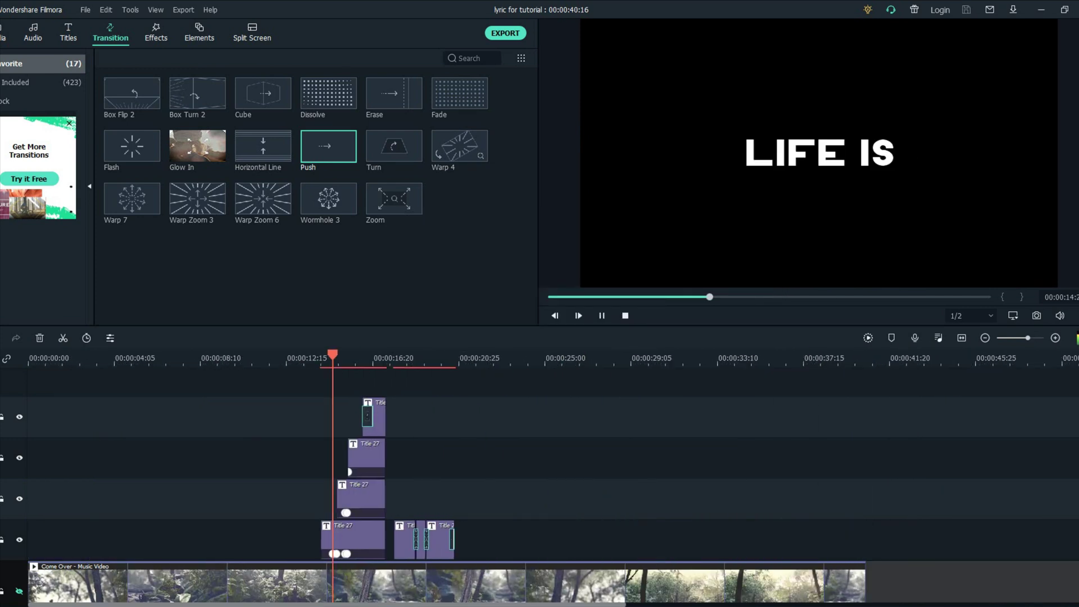
key(ctrl+plus)
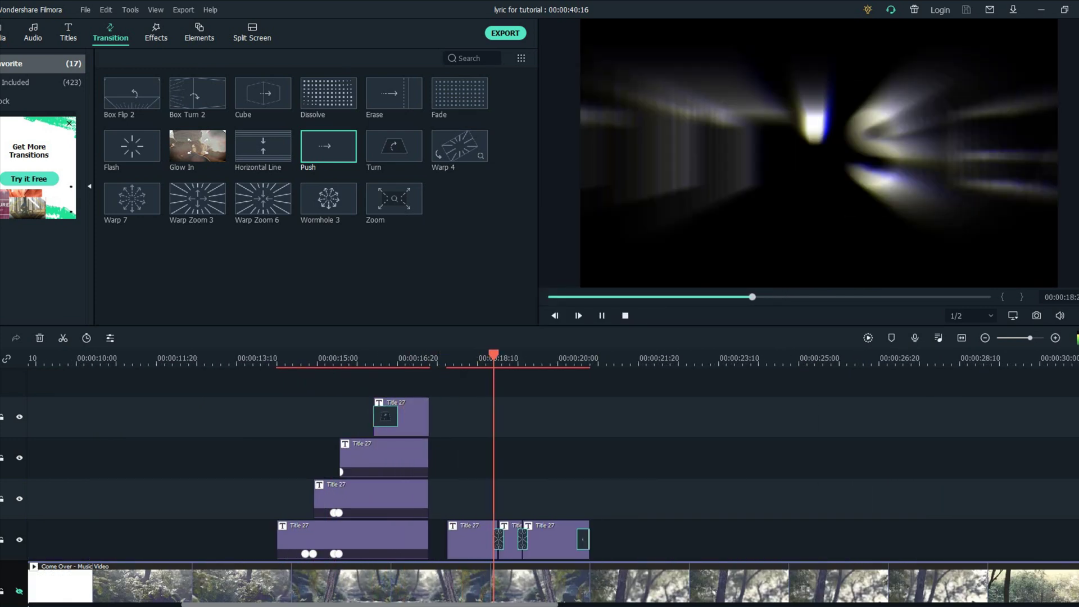
key(space)
click(492, 358)
key(space)
key(space)
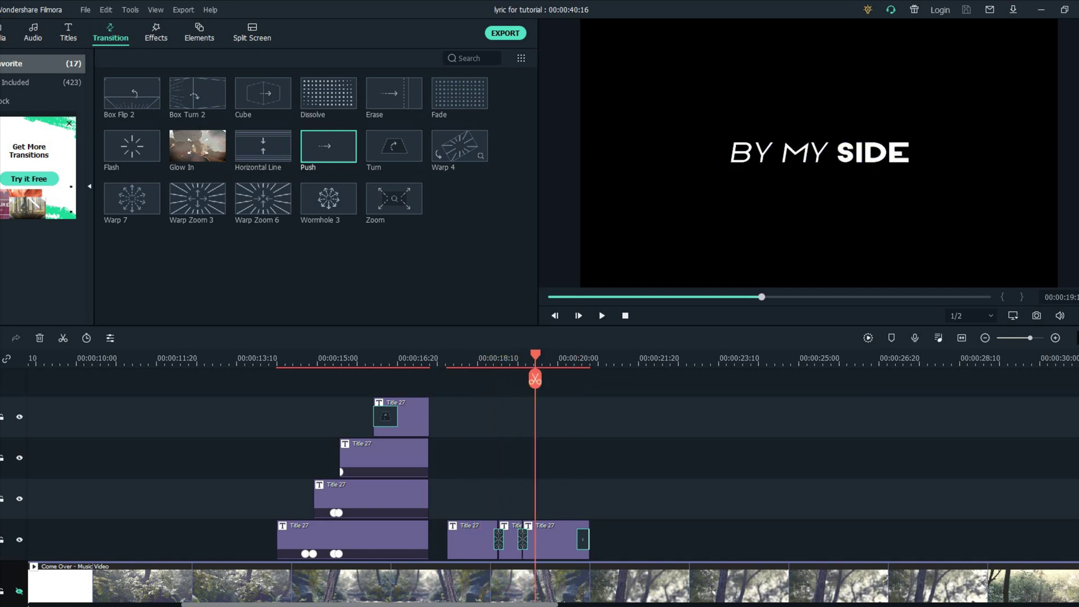
- Replace the transition between "when you're" and "by my side" with Erase and play across it
key(ctrl+plus)
mouse_move(394, 93)
mouse_down()
mouse_move(501, 539)
mouse_move(550, 539)
mouse_up()
click(493, 358)
key(space)
key(space)
key(space)
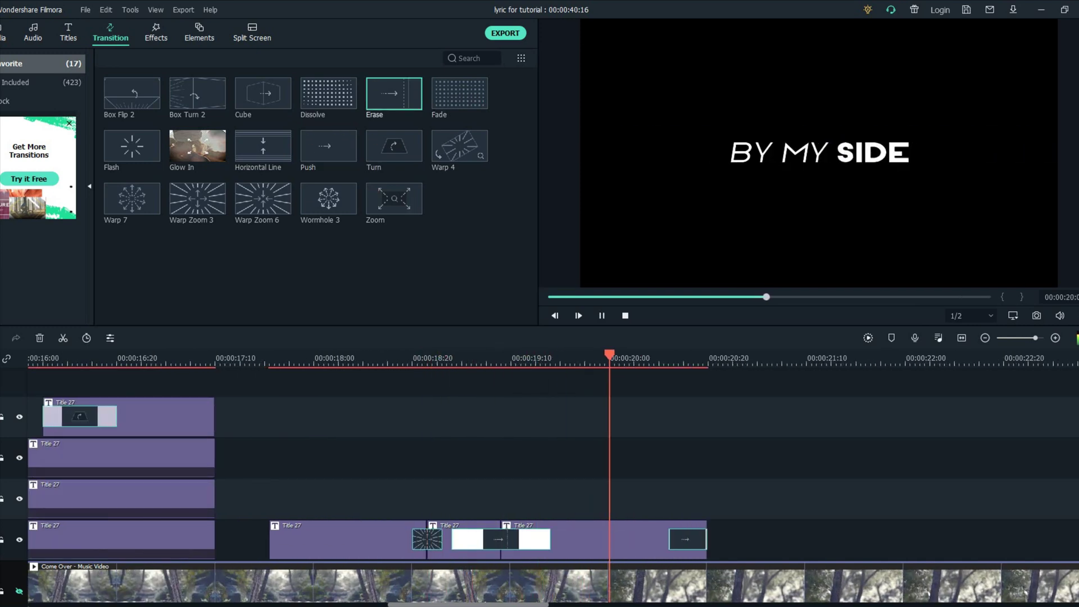
key(space)
- Paste the copied "but it's easy" title and place it on the title track after "by my side"
key(ctrl+minus)
key(ctrl+minus)
key(ctrl+minus)
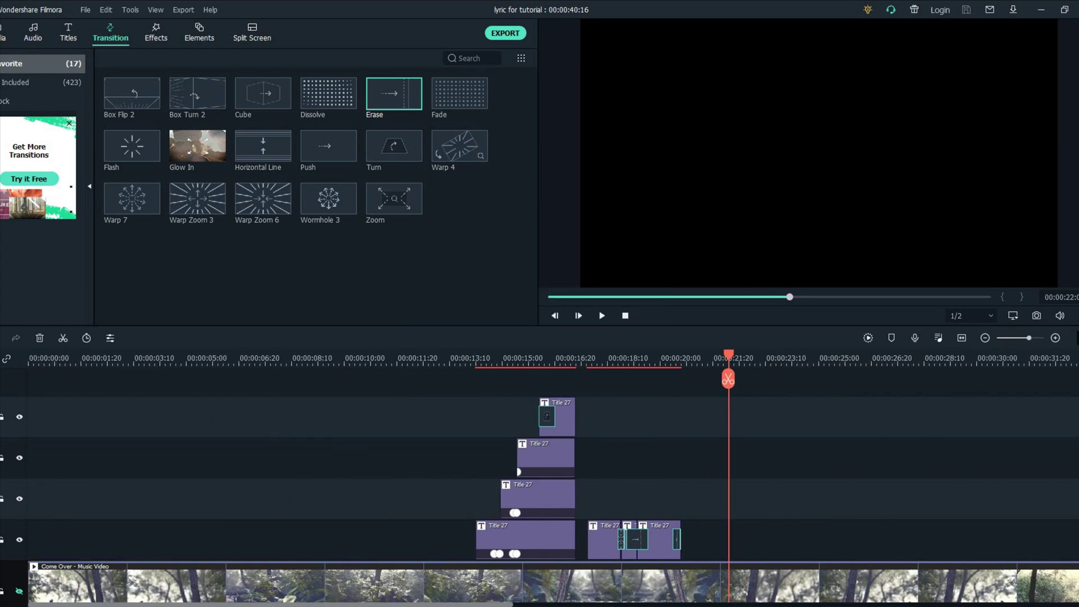
key(ctrl+minus)
click(752, 582)
key(ctrl+v)
drag(761, 581, 401, 539)
- Play to the next lyric line and move the pasted title to start there, at about 21 seconds
click(330, 357)
key(ctrl+plus)
key(ctrl+plus)
key(ctrl+plus)
key(ctrl+plus)
key(space)
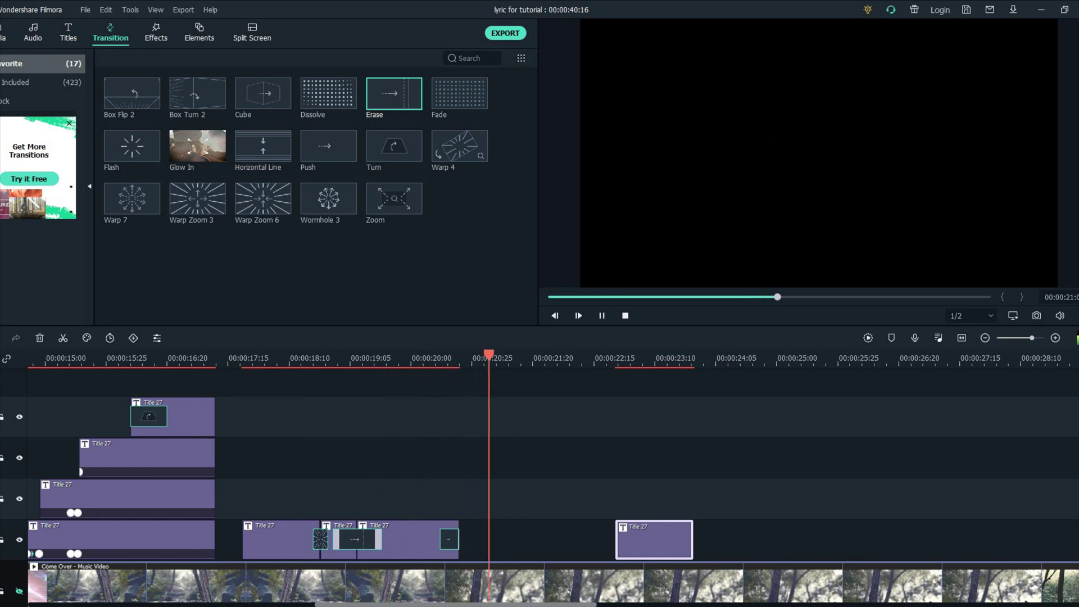
key(space)
drag(508, 379, 493, 378)
drag(652, 539, 530, 539)
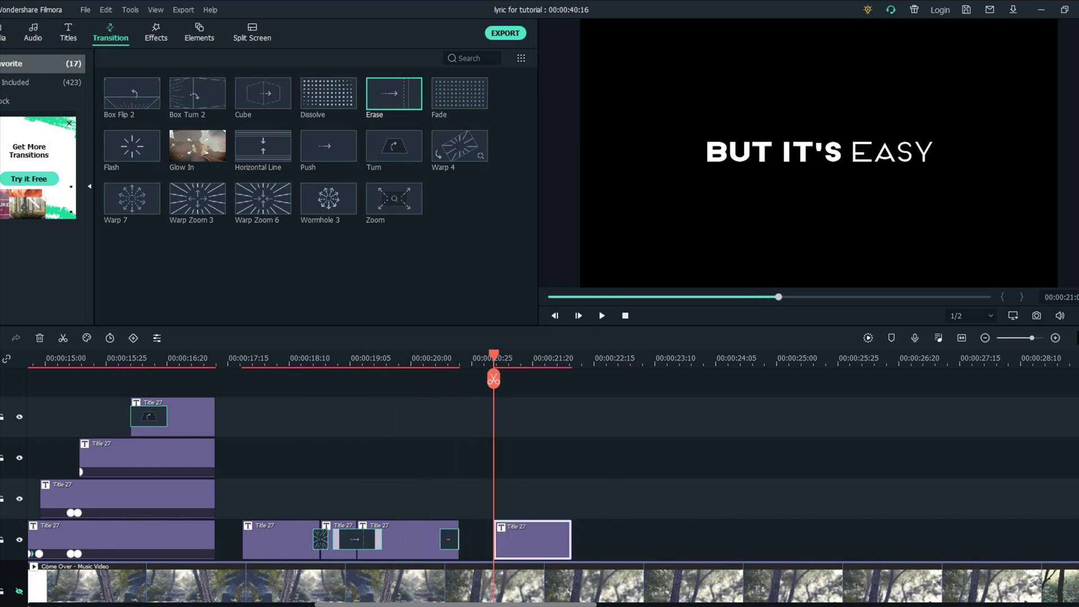
- Extend the end of the pasted "but it's easy" title to about 32 seconds and play it against the song
key(ctrl+minus)
drag(551, 540, 1074, 541)
key(space)
key(space)
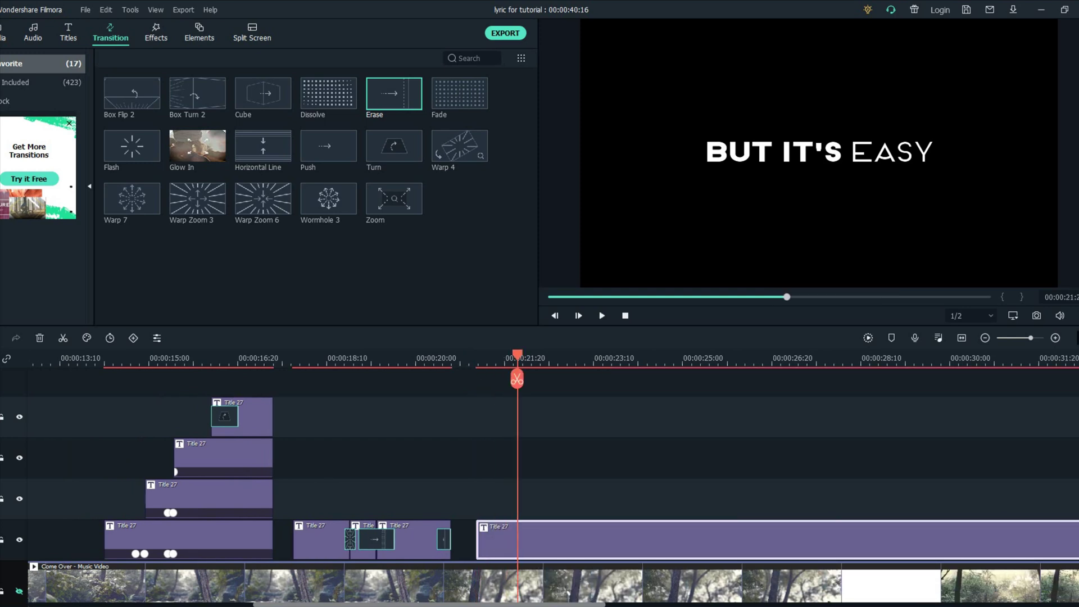
key(space)
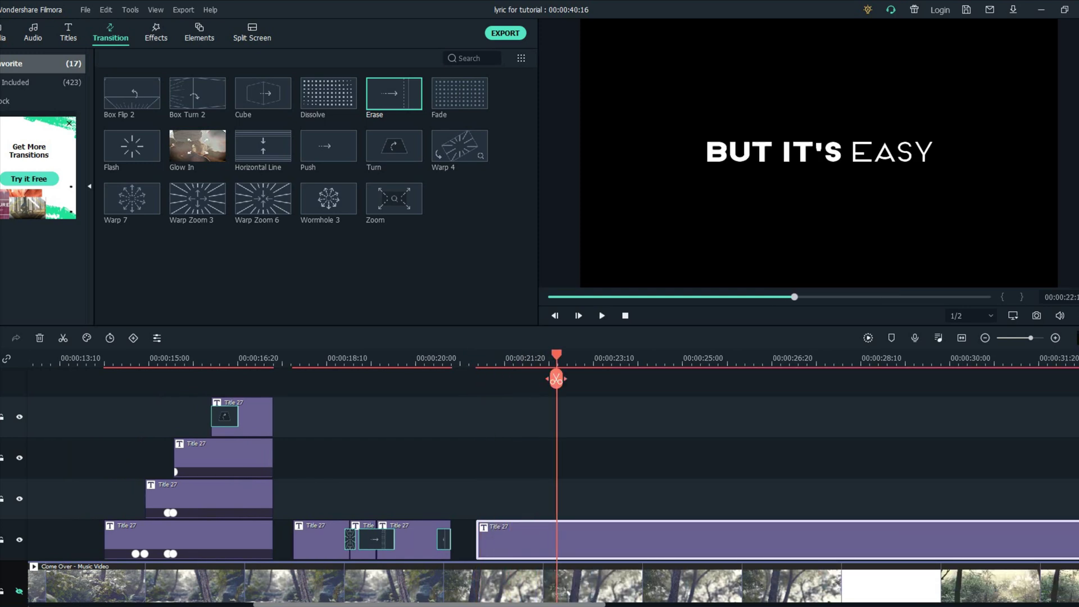
drag(556, 379, 470, 379)
key(space)
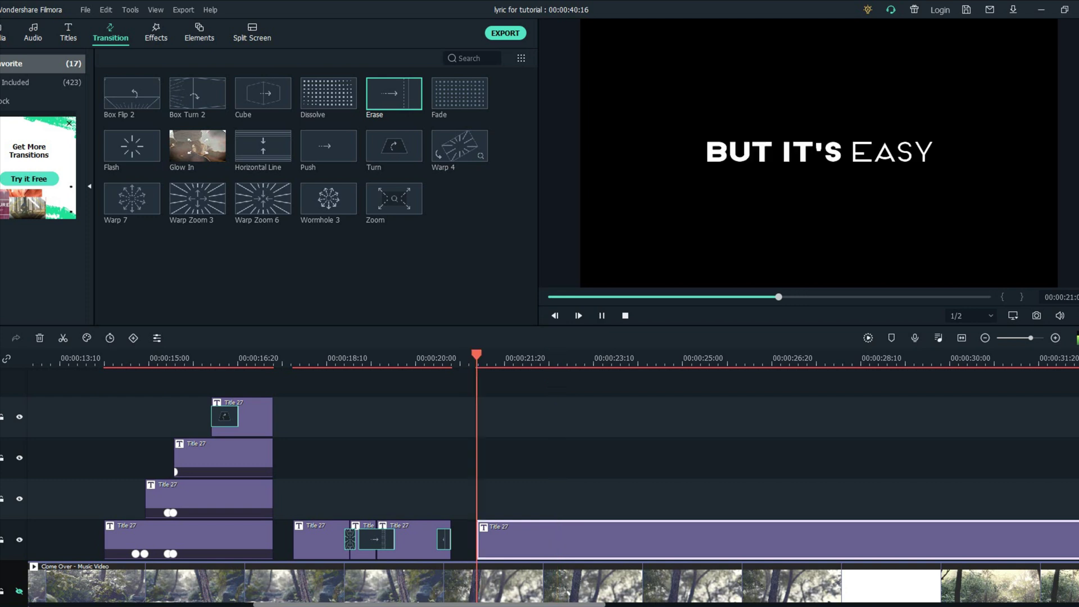
- Play the song over the long title and split it at the next two lyric changes, about 22 and 24 seconds
drag(536, 379, 477, 379)
scroll(477, 379, down, 4)
scroll(250, 477, up, 4)
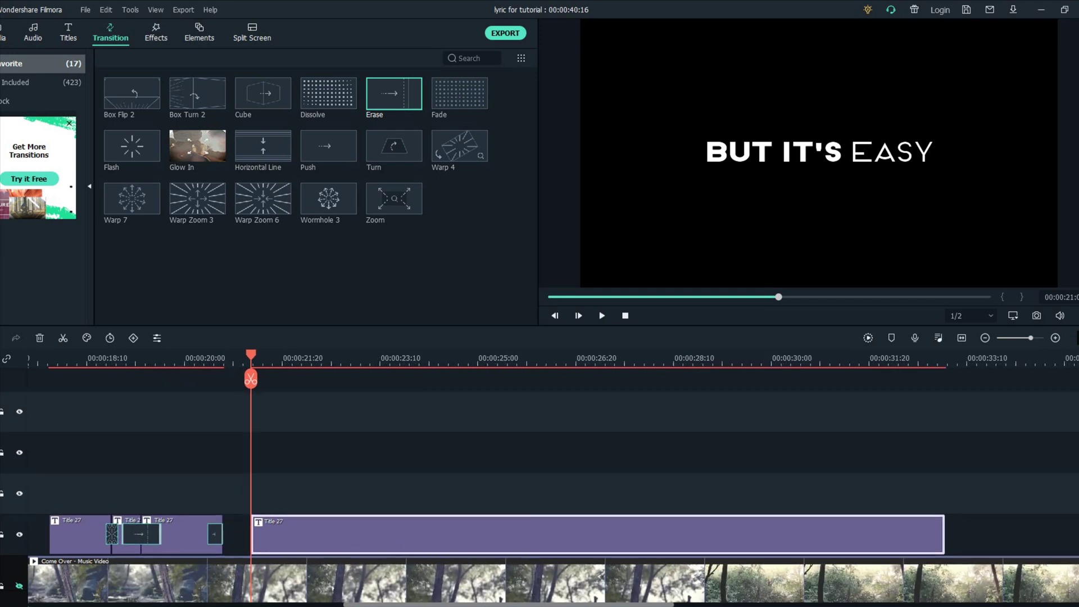
scroll(250, 478, down, 3)
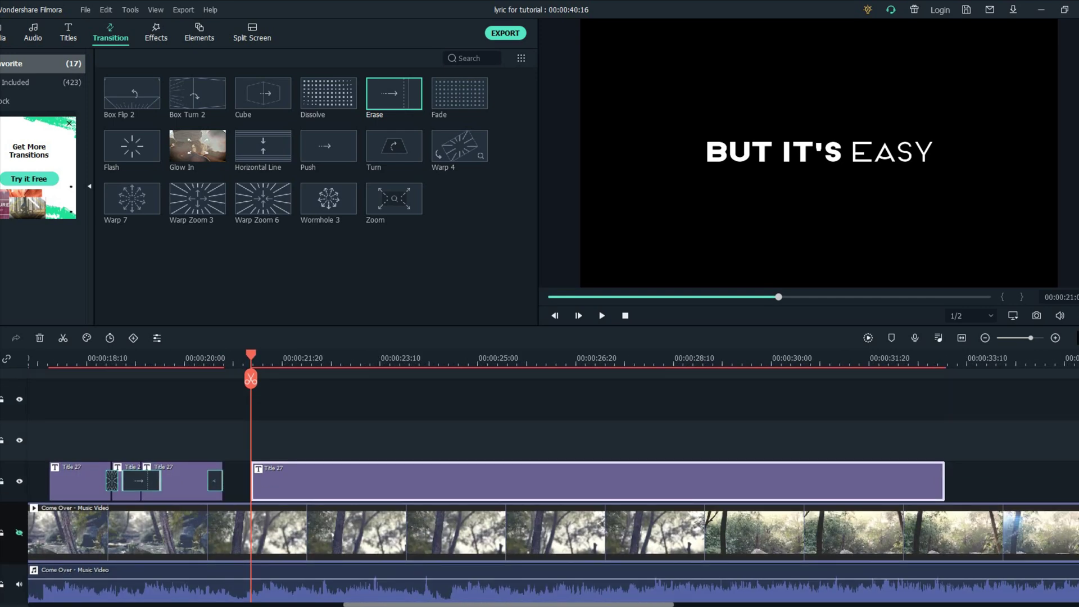
key(space)
key(space)
click(233, 358)
key(space)
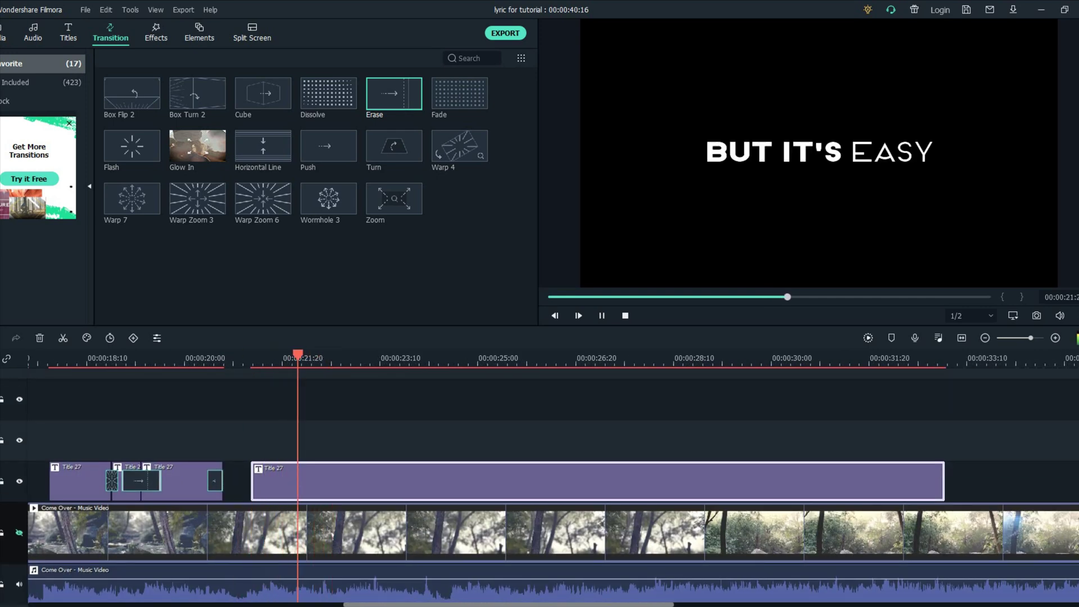
key(space)
key(space)
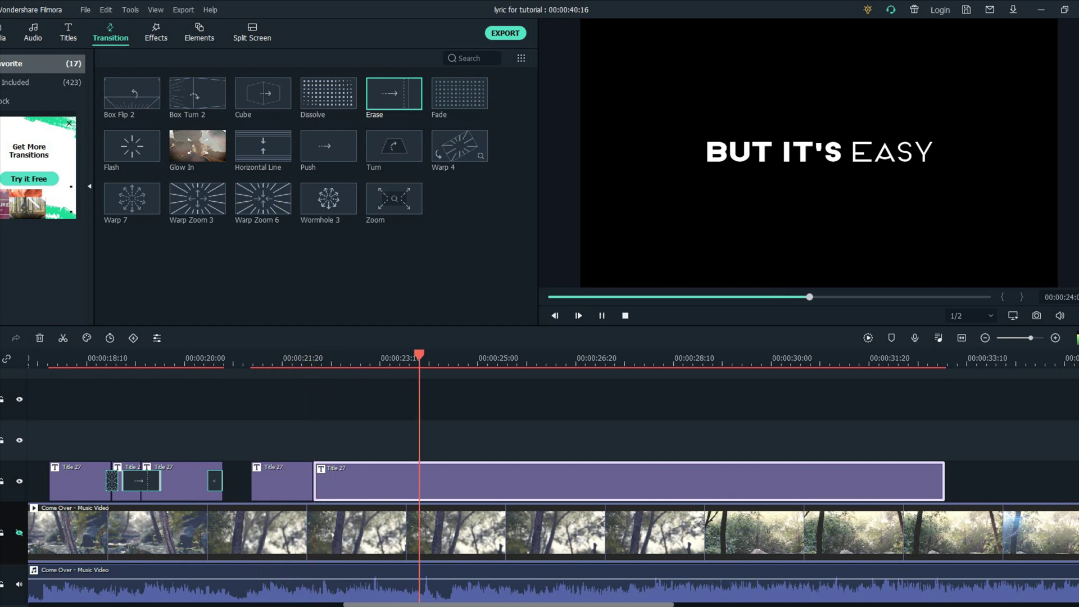
key(space)
key(ctrl+b)
- Change the first split title's text to "no point in calling" and its font size to 32
double_click(282, 481)
text(no po)
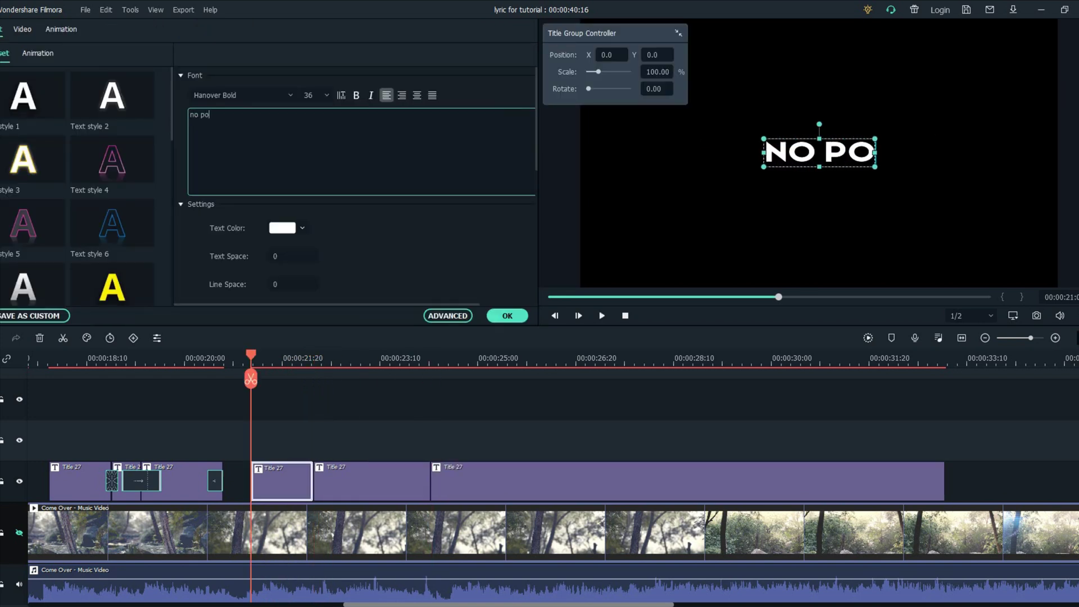
text(int in calling)
click(307, 95)
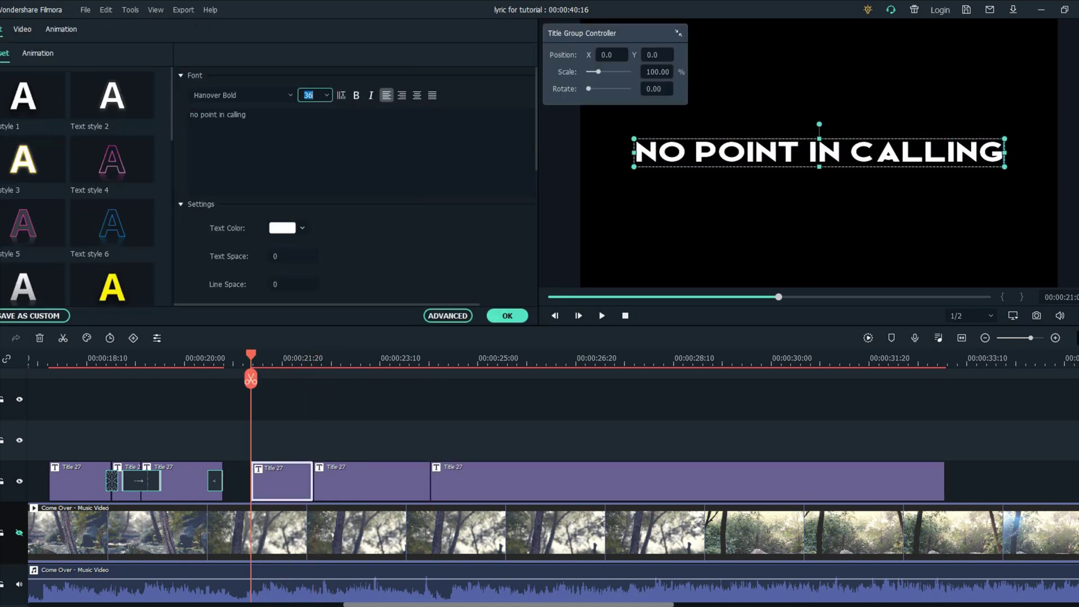
key(Up)
- Set the word "calling" in the "no point in calling" title to Hanover Light Italic and confirm the edit
drag(247, 115, 219, 115)
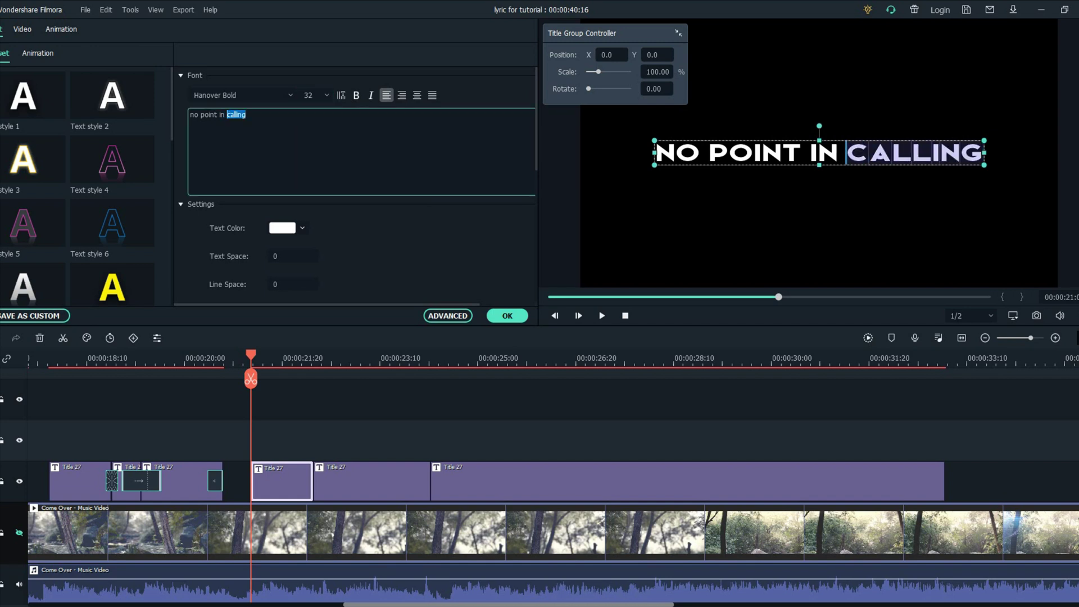
click(240, 95)
key(Down)
key(Down)
key(Down)
key(Up)
key(Down)
key(Down)
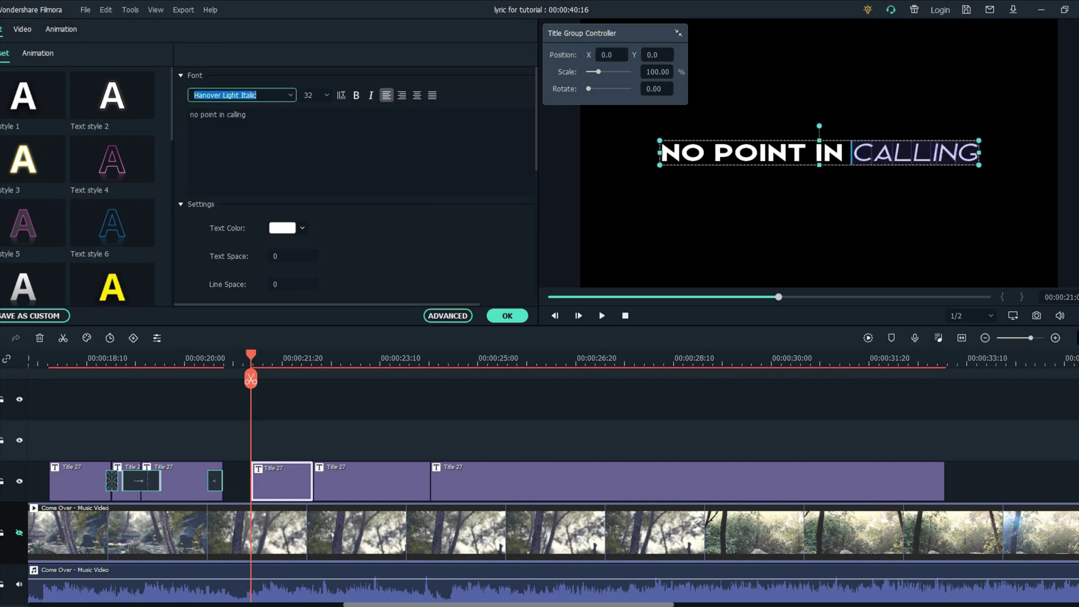
key(Escape)
click(819, 152)
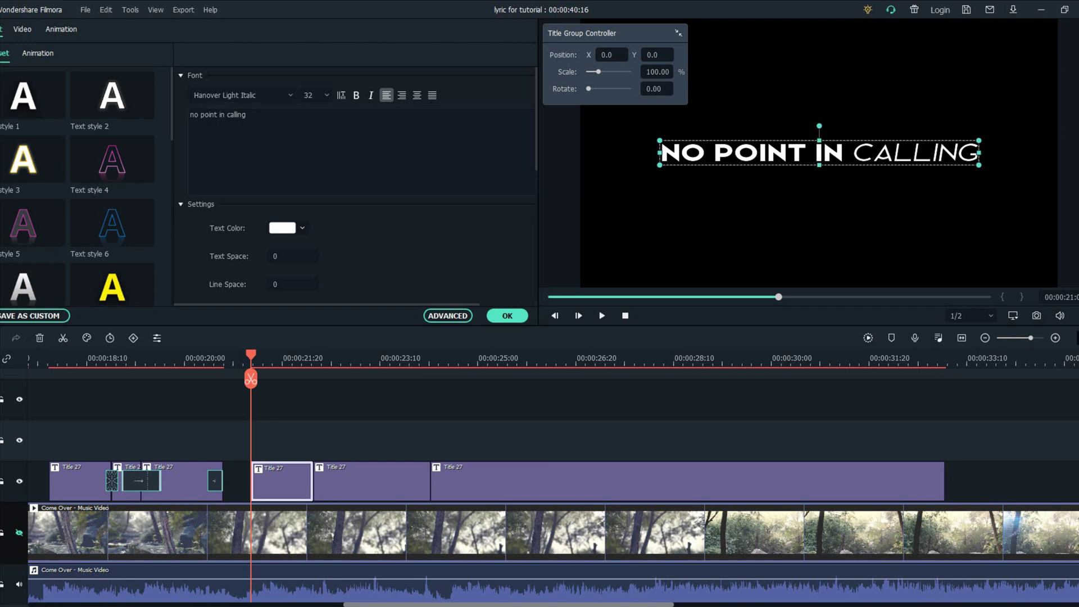
click(507, 315)
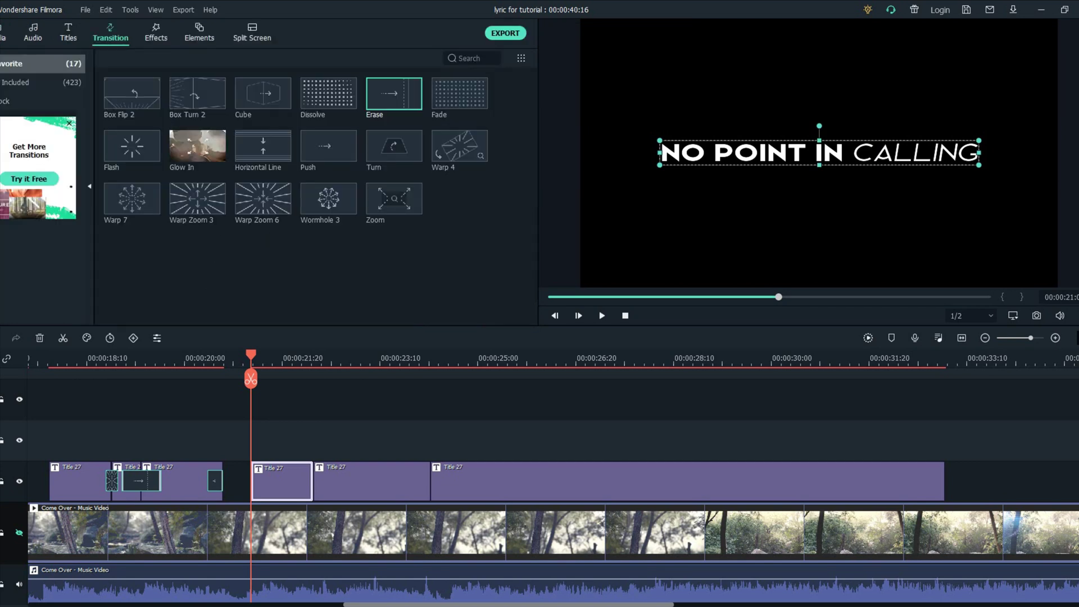
- Play the titles and change the second split title to "you'll just have to see" at font size 28
key(space)
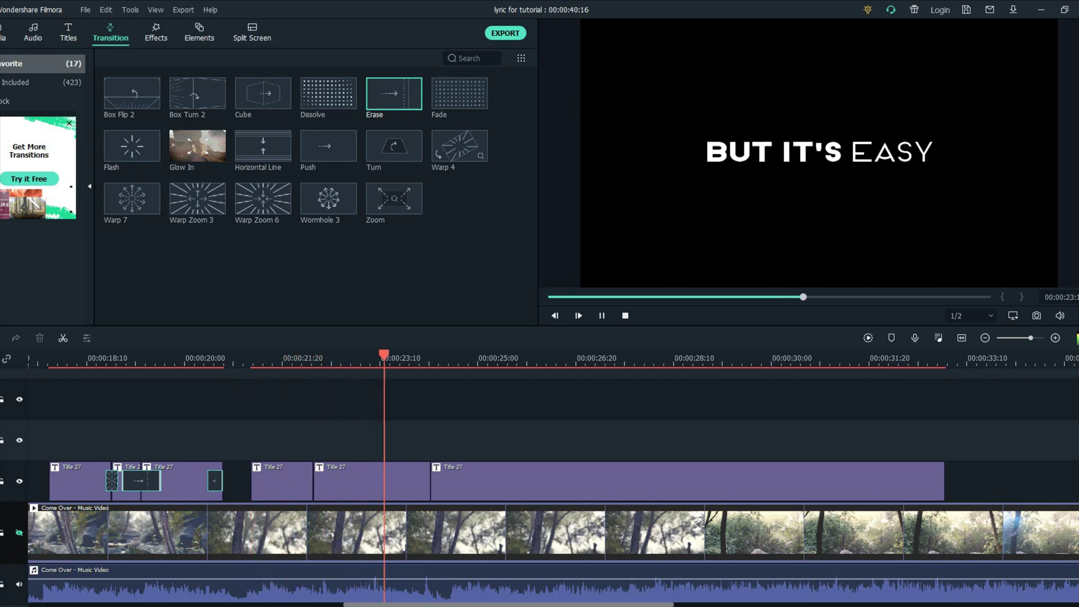
double_click(372, 480)
triple_click(213, 114)
text(you';)
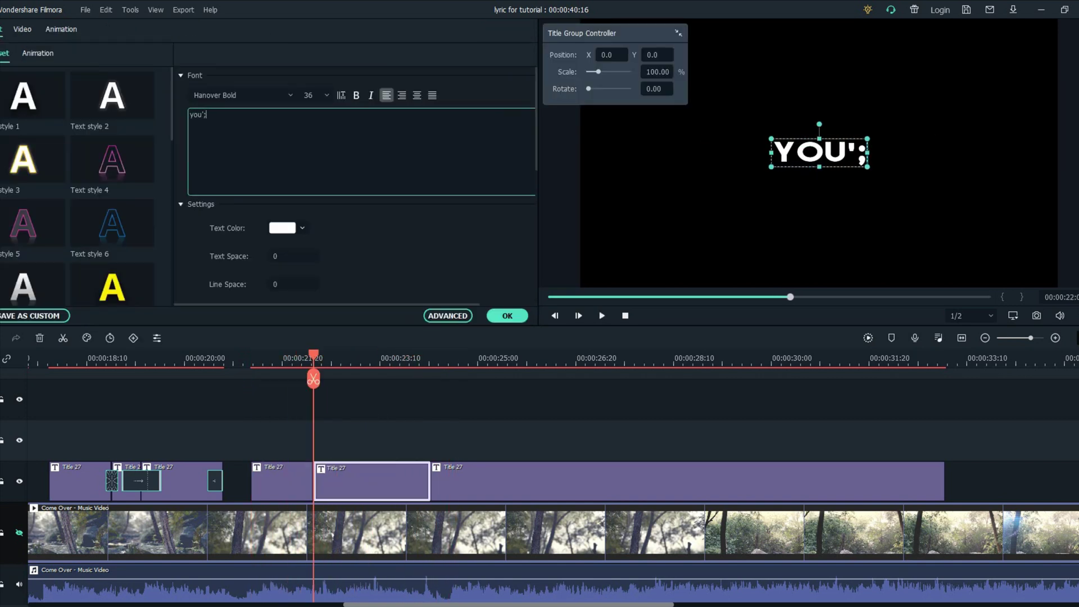
key(BackSpace)
text(ll just have to see)
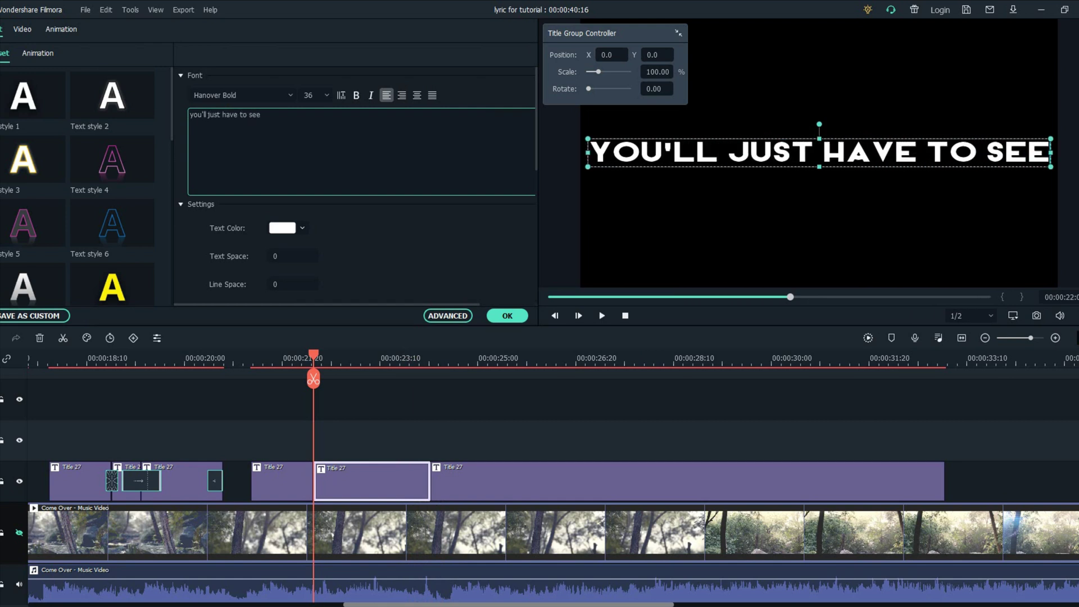
click(308, 95)
scroll(308, 95, up, 2)
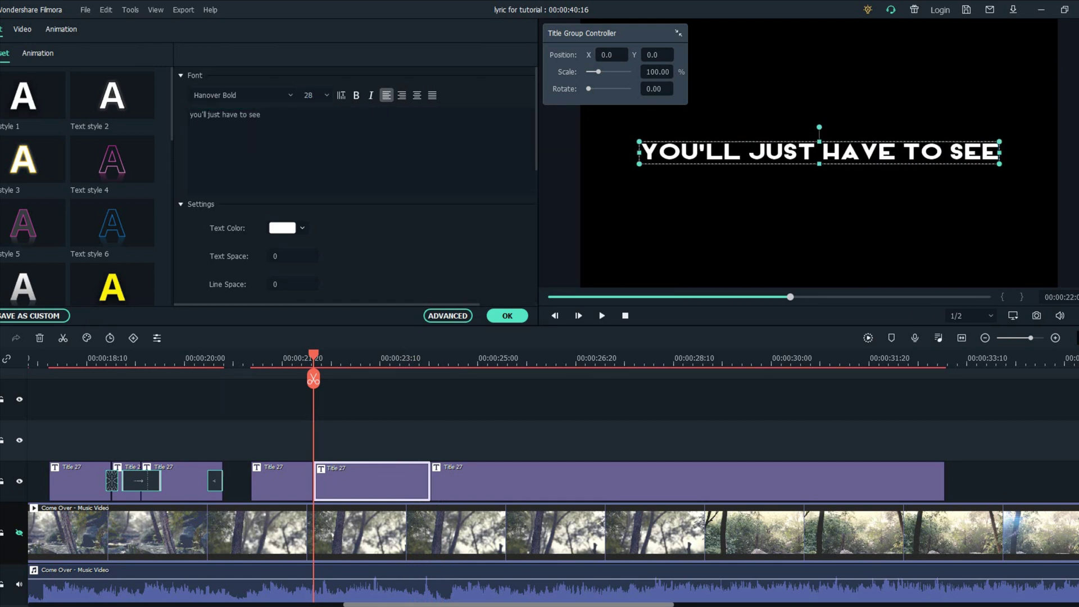
- Set the words "have to see" in the "you'll just have to see" title to Hanover Light and confirm the edit
drag(260, 115, 222, 114)
click(241, 95)
key(Down)
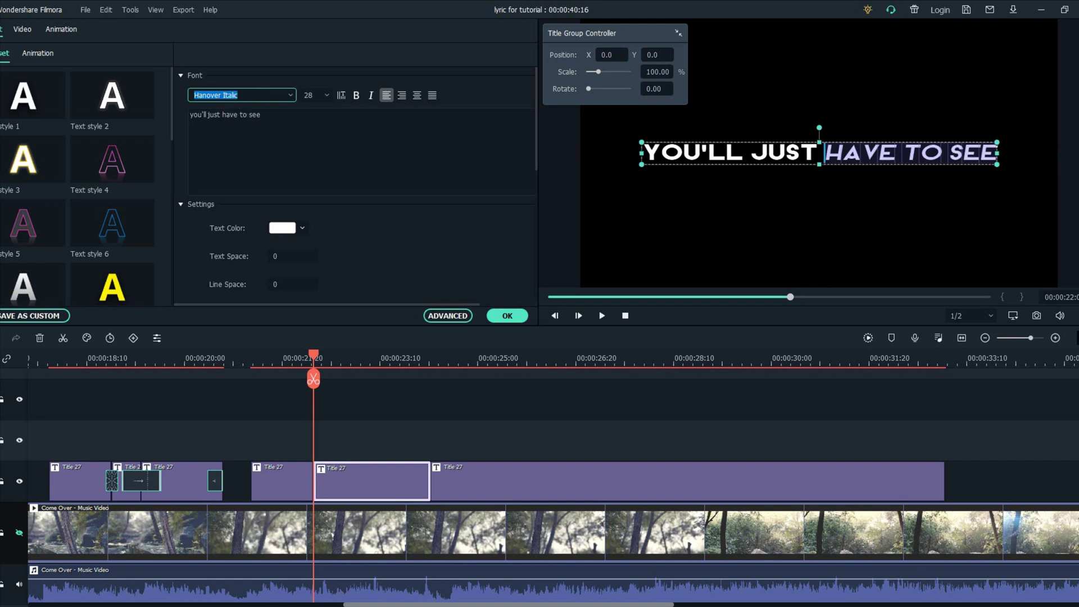
key(Down)
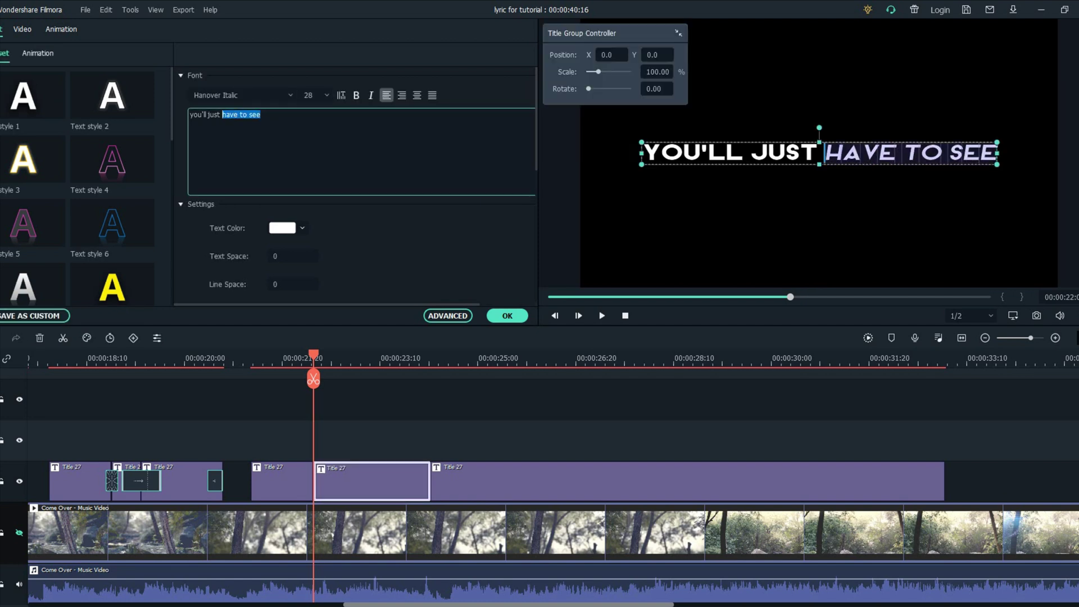
click(506, 315)
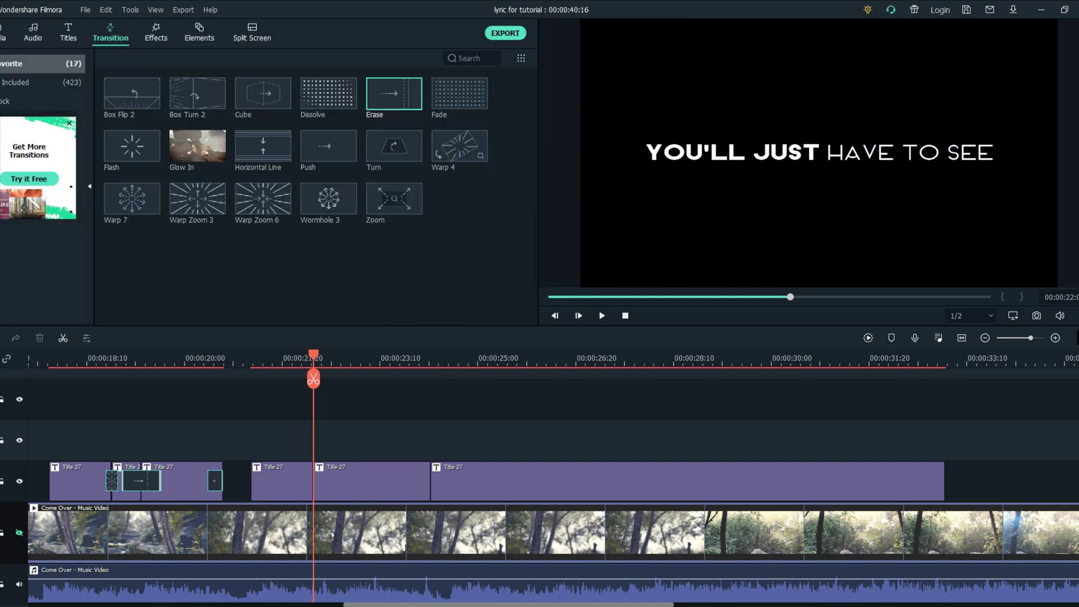
- Add a Push transition at the start of "no point in calling" and Warp 7 between it and "you'll just have to see"
click(230, 358)
key(space)
key(space)
drag(340, 201, 282, 492)
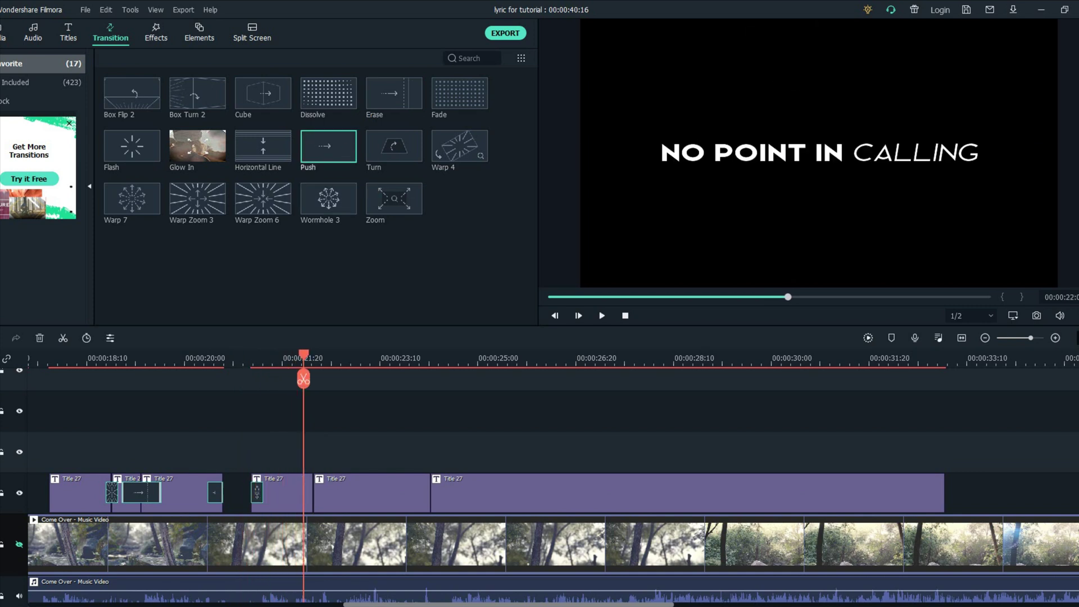
drag(132, 198, 313, 493)
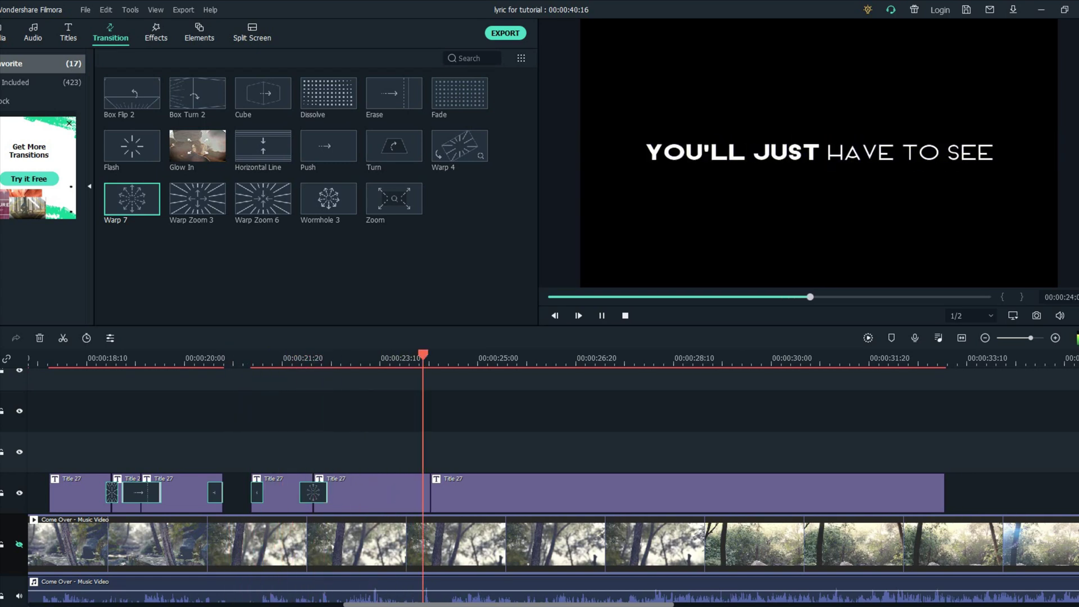
- Move the remaining title to start at about 24 seconds and split it at the lyric changes near 25, 26 and 27 seconds
key(space)
mouse_move(467, 355)
mouse_down()
mouse_move(390, 356)
mouse_move(462, 355)
mouse_up()
drag(505, 492, 537, 493)
drag(461, 355, 618, 379)
key(ctrl+b)
key(space)
click(561, 379)
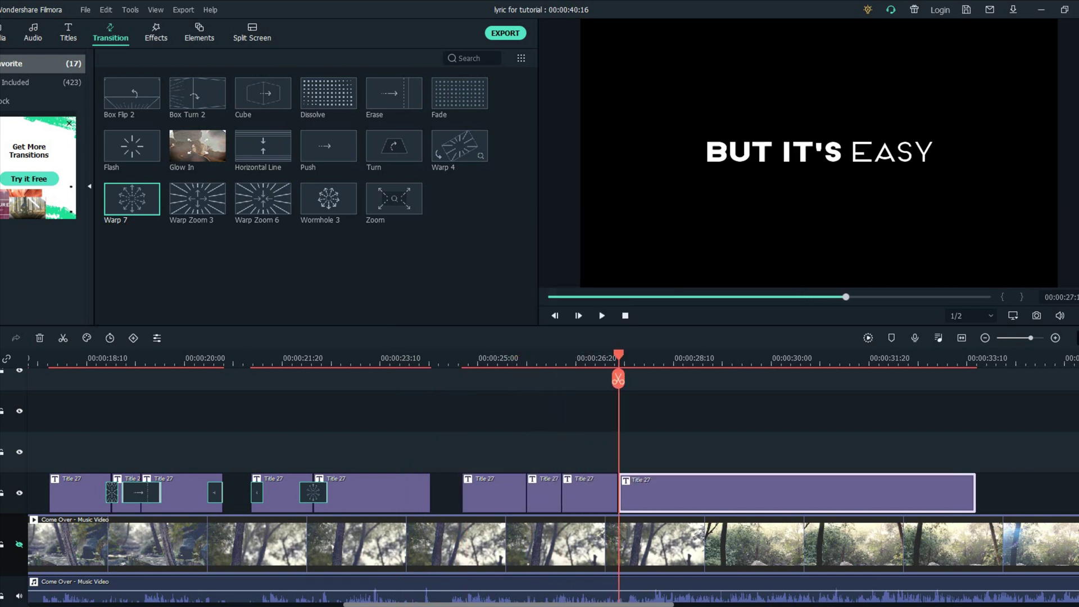
- Stack the second and third split titles on separate higher tracks and extend the first two to end together with the third
drag(544, 493, 544, 452)
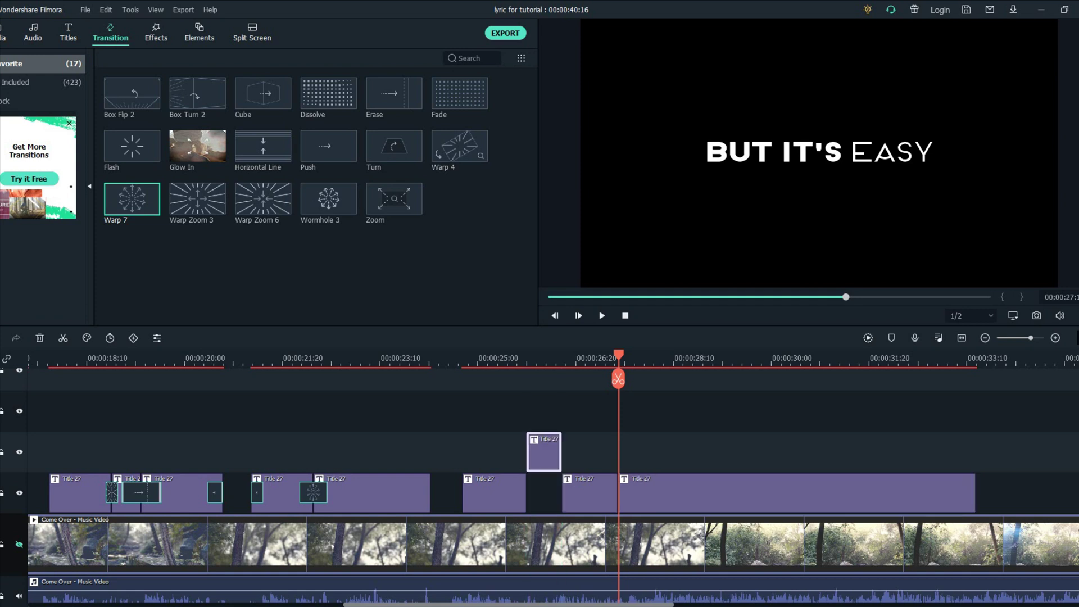
drag(589, 492, 590, 411)
drag(525, 493, 617, 492)
click(543, 452)
drag(559, 451, 619, 451)
- Change the lowest stacked title's text to "The fundamentals" and its font size to 32
double_click(540, 493)
drag(231, 115, 190, 115)
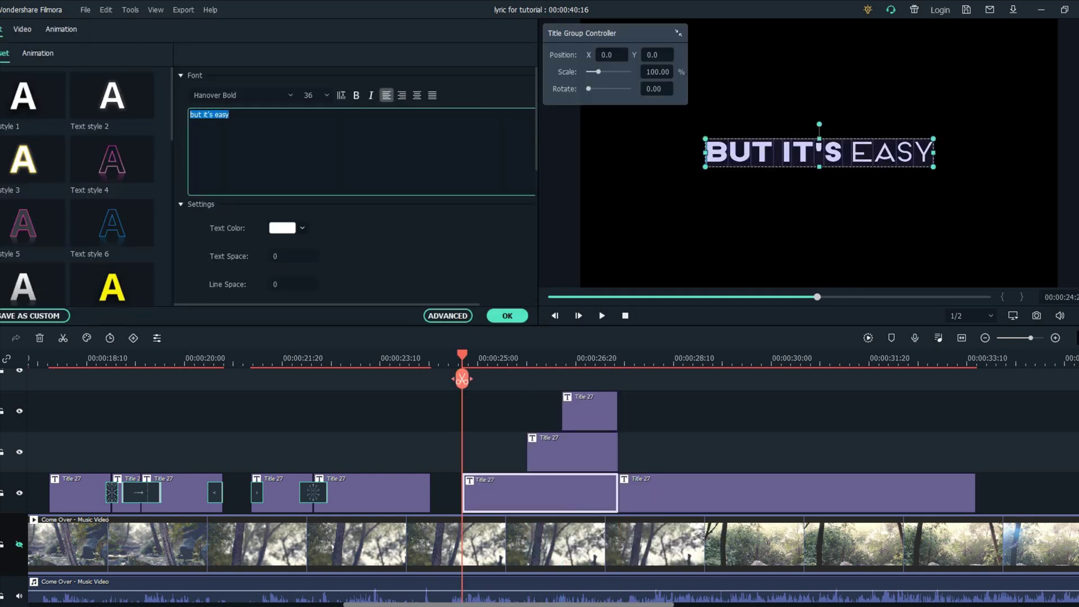
text(The fundamentals)
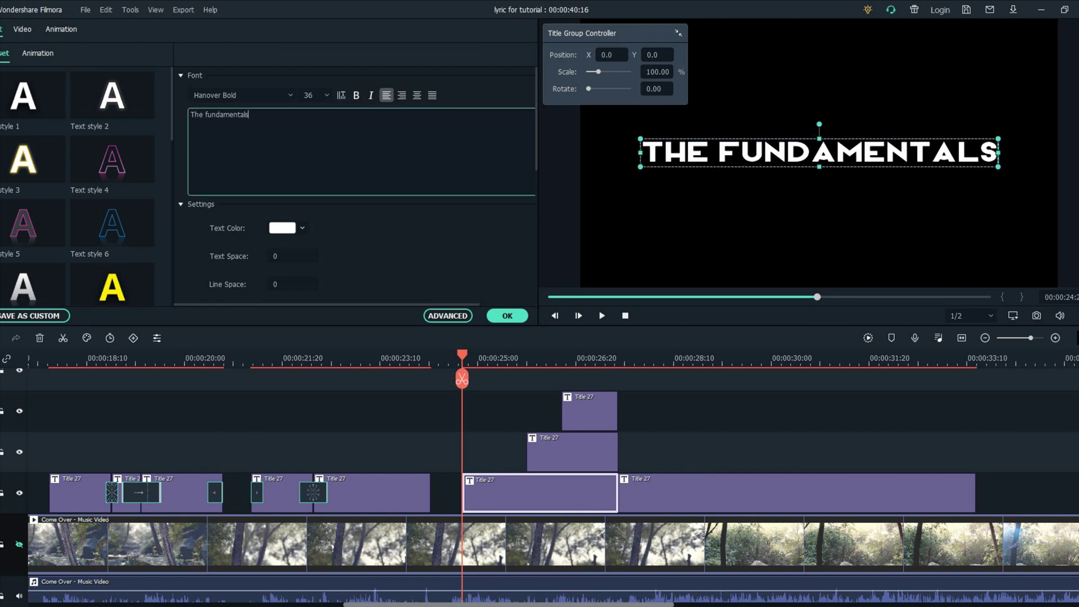
click(309, 95)
scroll(308, 95, up, 2)
scroll(308, 95, down, 1)
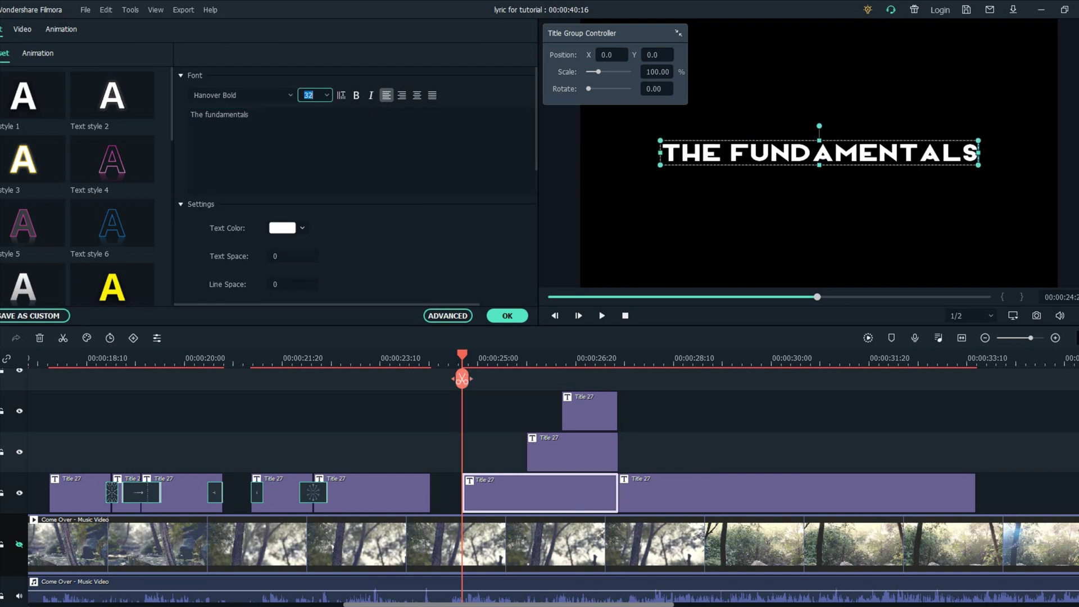
- Change the middle stacked title's text to "of our love" and the top stacked title's text to "tonight"
key(space)
key(space)
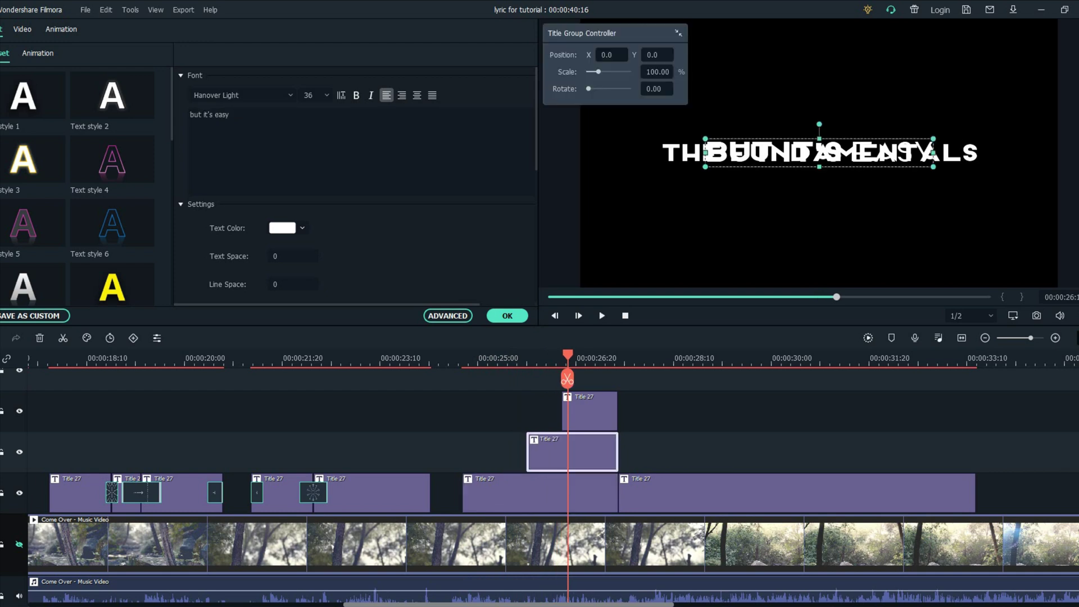
triple_click(209, 114)
text(of our love)
click(589, 411)
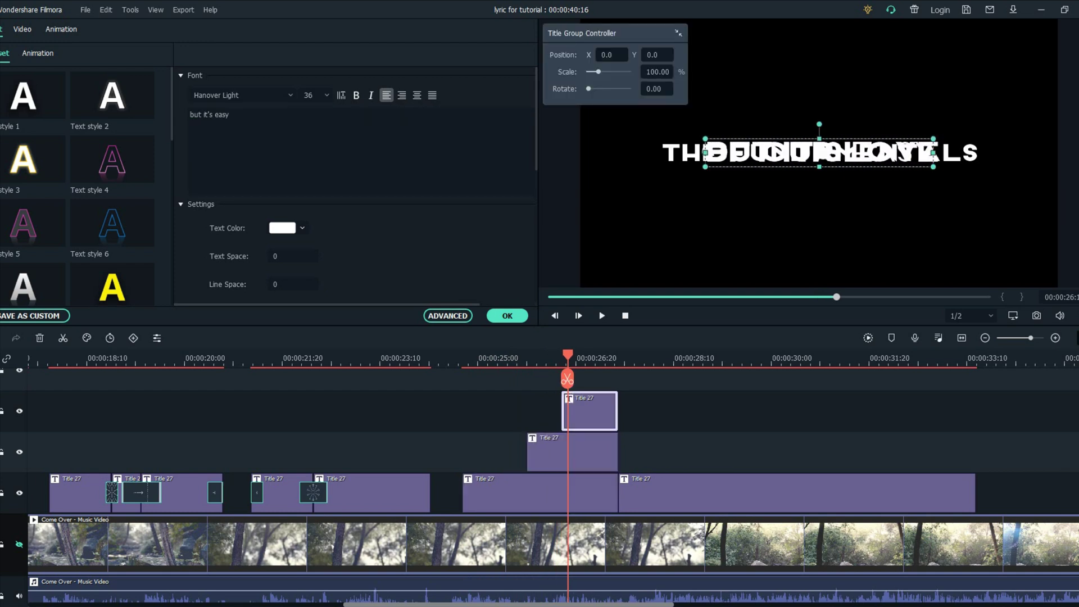
- Keyframe "The fundamentals" to move up to Y 58 and shrink to the width of "of our love" where that title begins
drag(568, 379, 528, 378)
click(515, 492)
click(133, 338)
key(ctrl+equal)
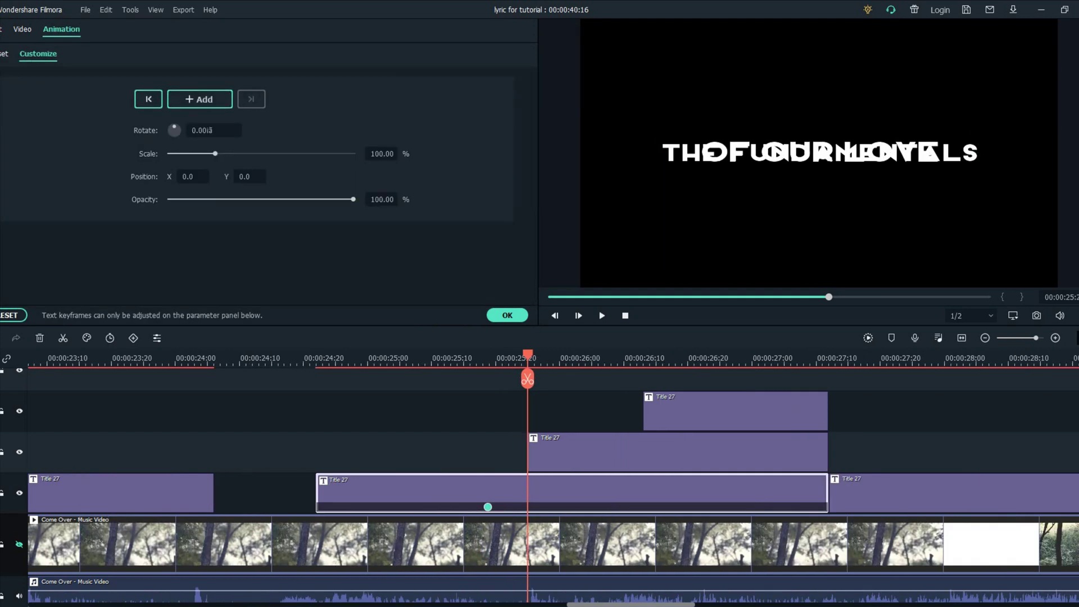
drag(248, 176, 281, 177)
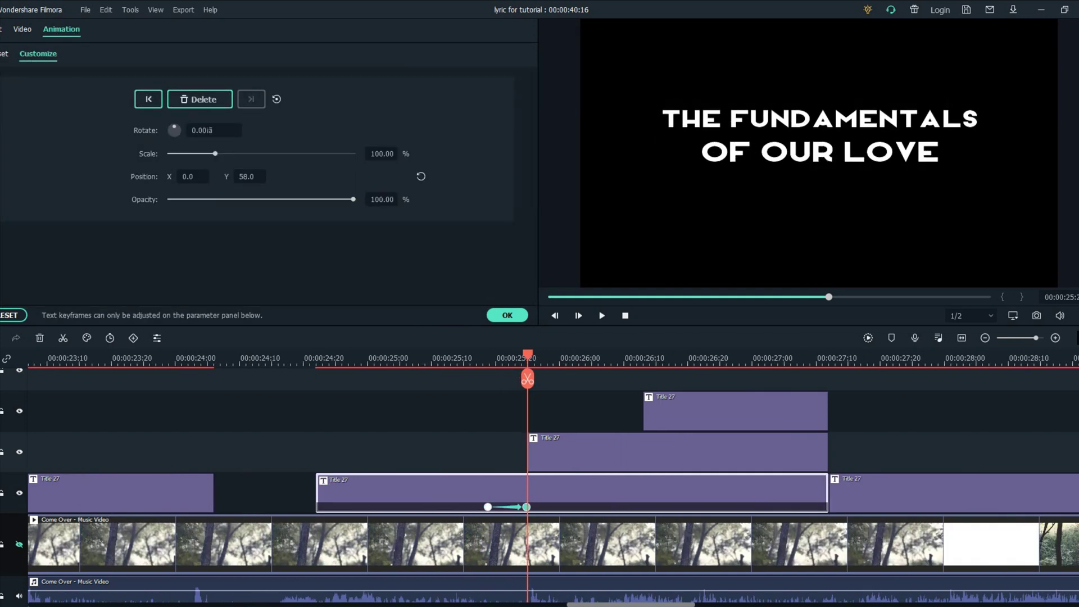
drag(215, 153, 261, 177)
- Keyframe "of our love" at Y 20, and "tonight" at X 6, Y -35 with a scale of 154.14%, forming a stacked lyric block
click(677, 451)
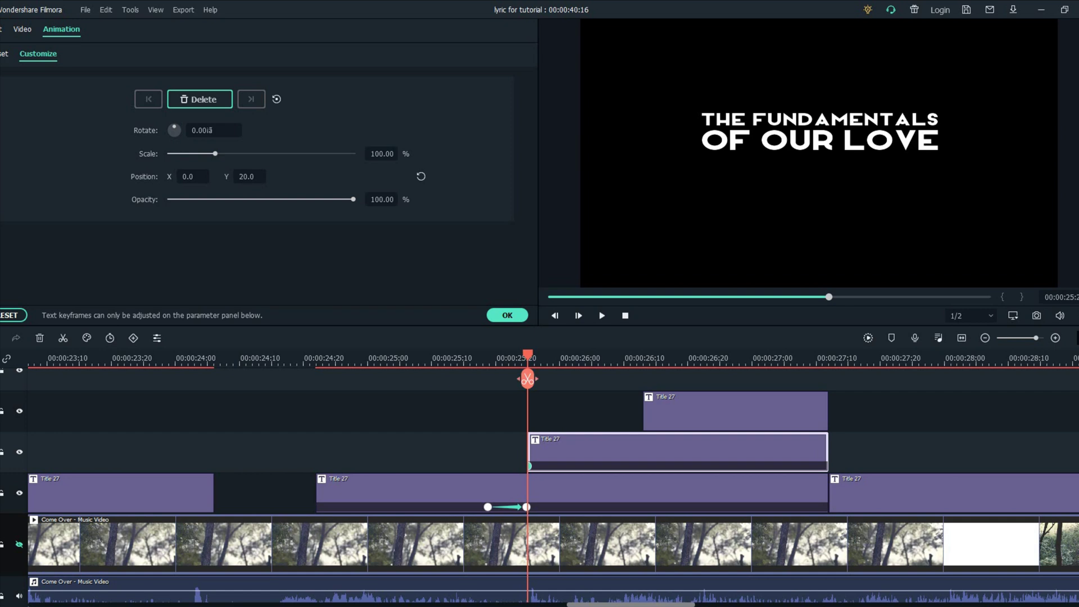
drag(527, 354, 642, 354)
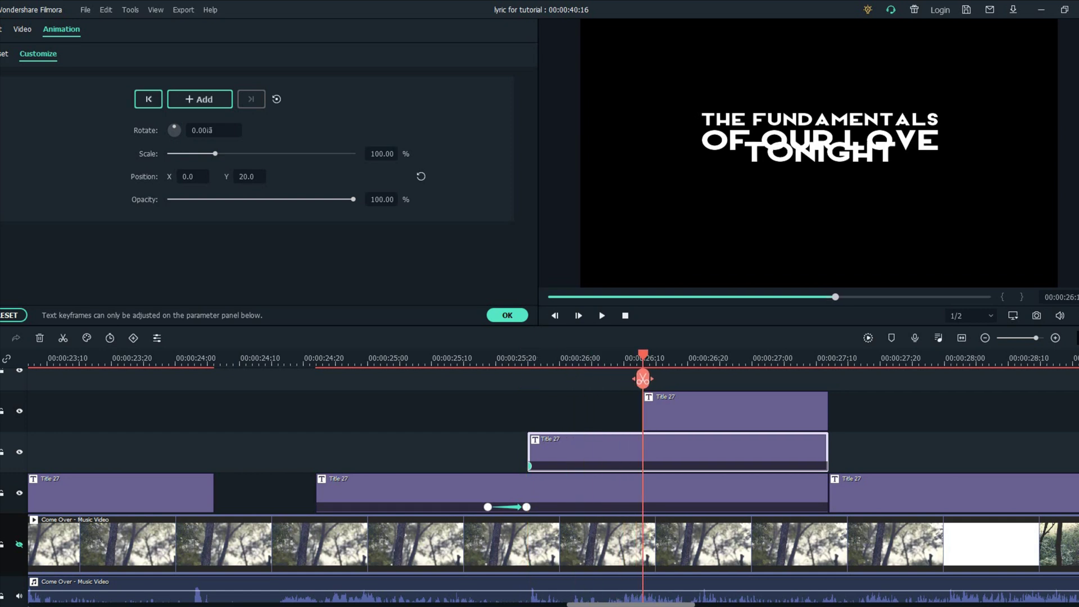
click(677, 411)
mouse_move(249, 176)
mouse_down()
mouse_move(225, 176)
mouse_move(233, 153)
mouse_move(192, 176)
mouse_move(253, 176)
mouse_up()
key(Escape)
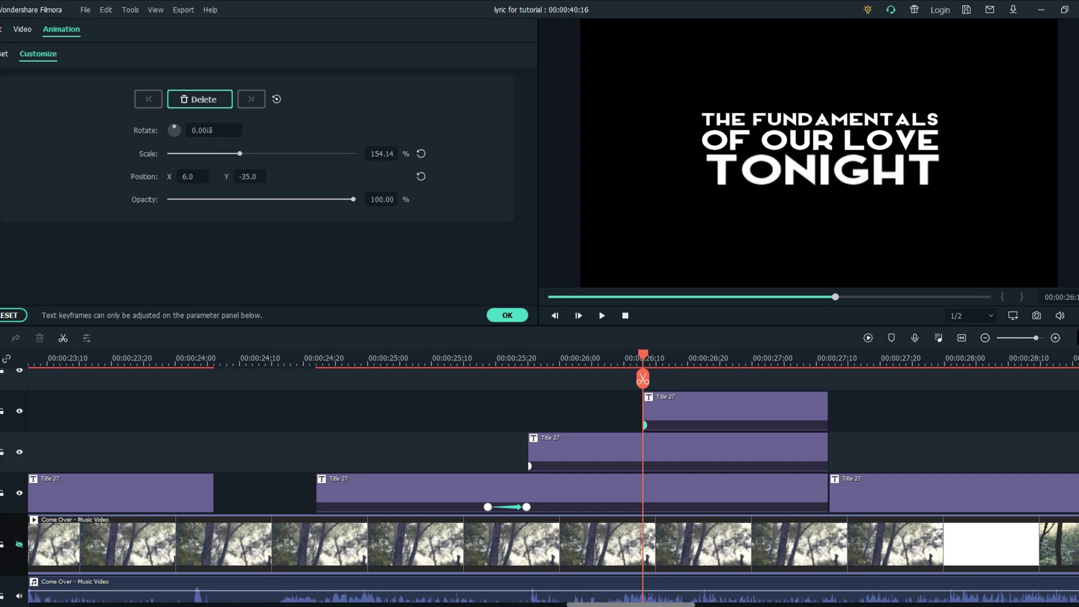
click(822, 141)
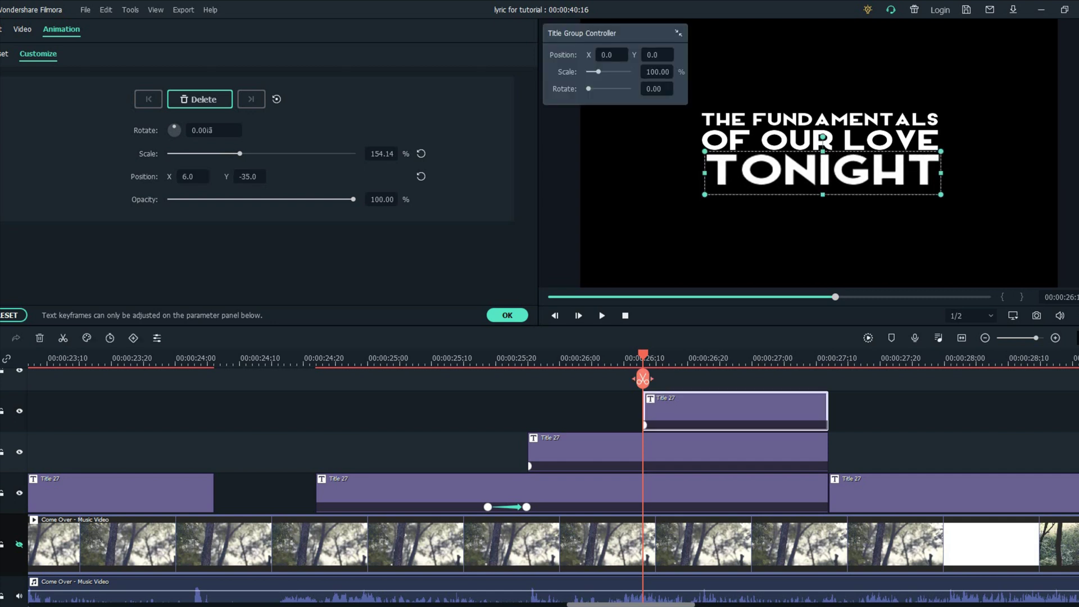
- Add a Turn transition at the start of the "tonight" title and shorten it to about a third of the title's length
key(space)
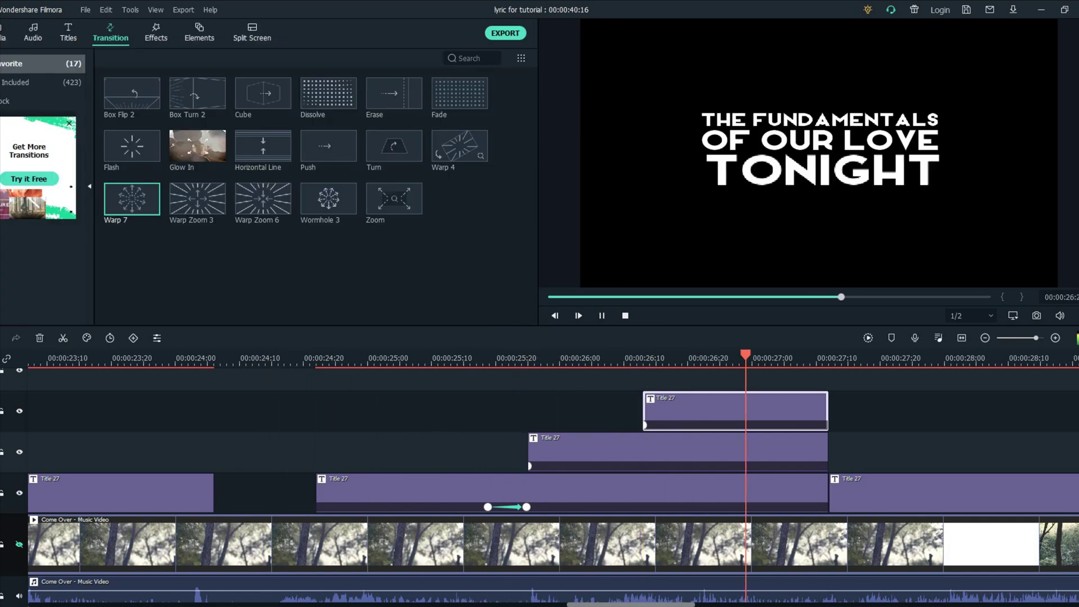
key(space)
drag(394, 146, 735, 410)
drag(825, 409, 707, 410)
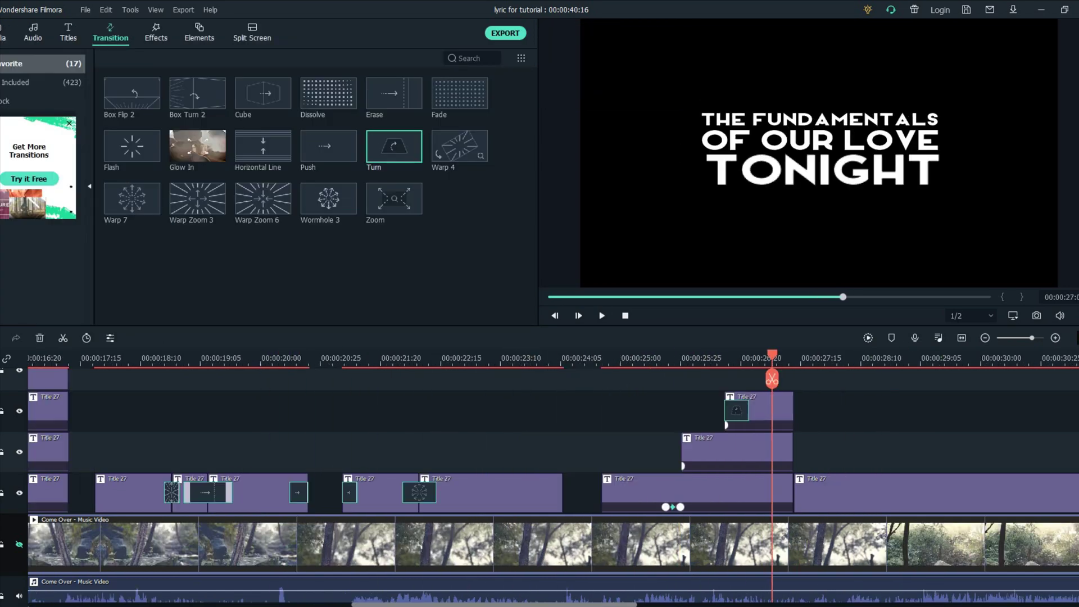
- Try lime green and blue text colours on the "tonight" title and pick a custom colour
scroll(553, 478, down, 5)
scroll(554, 477, up, 6)
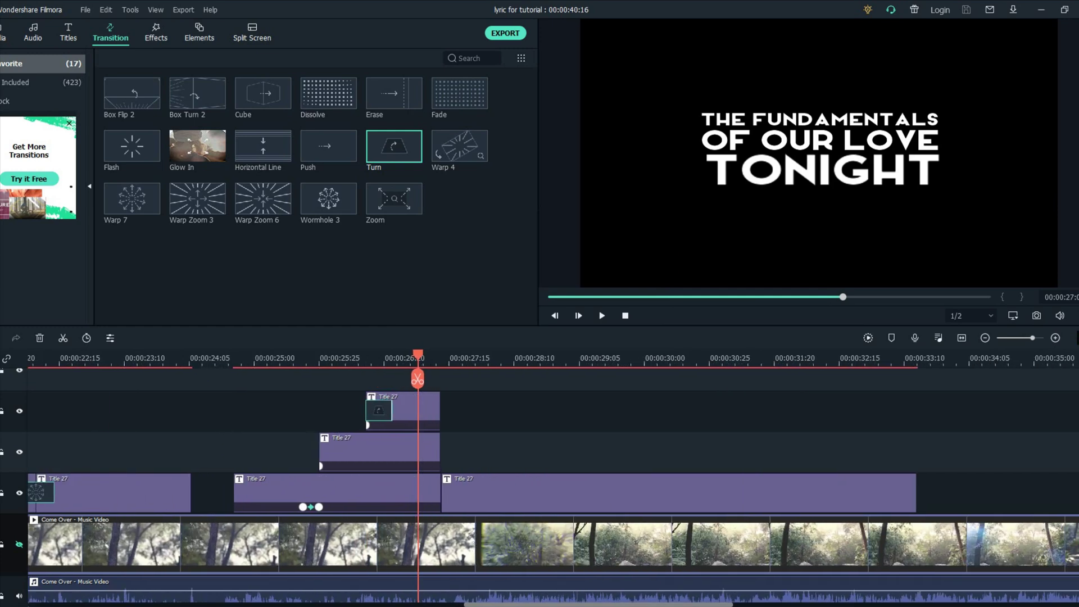
double_click(401, 411)
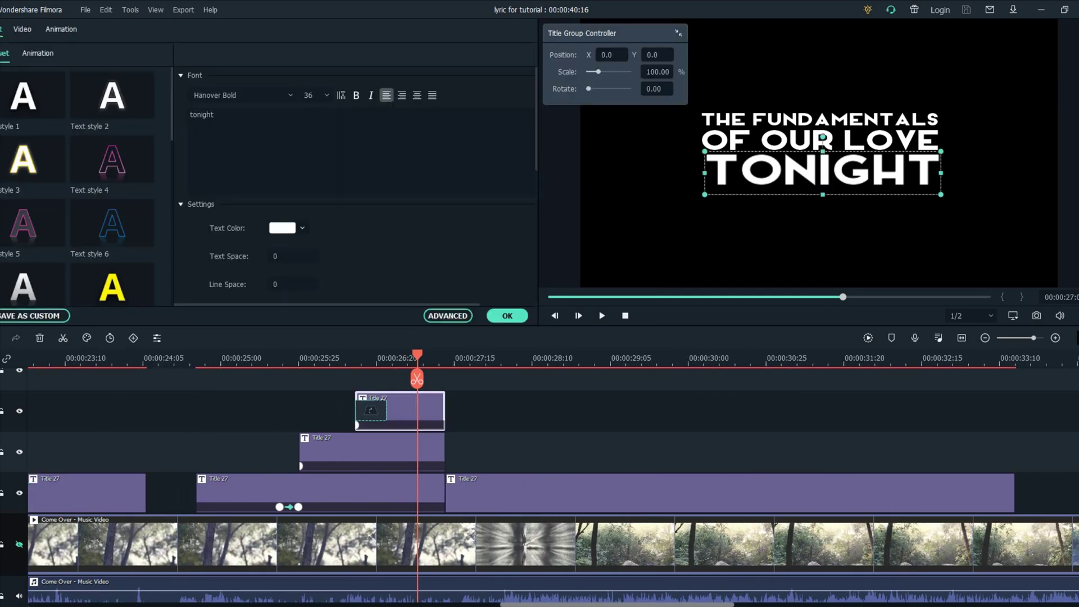
click(302, 227)
click(326, 253)
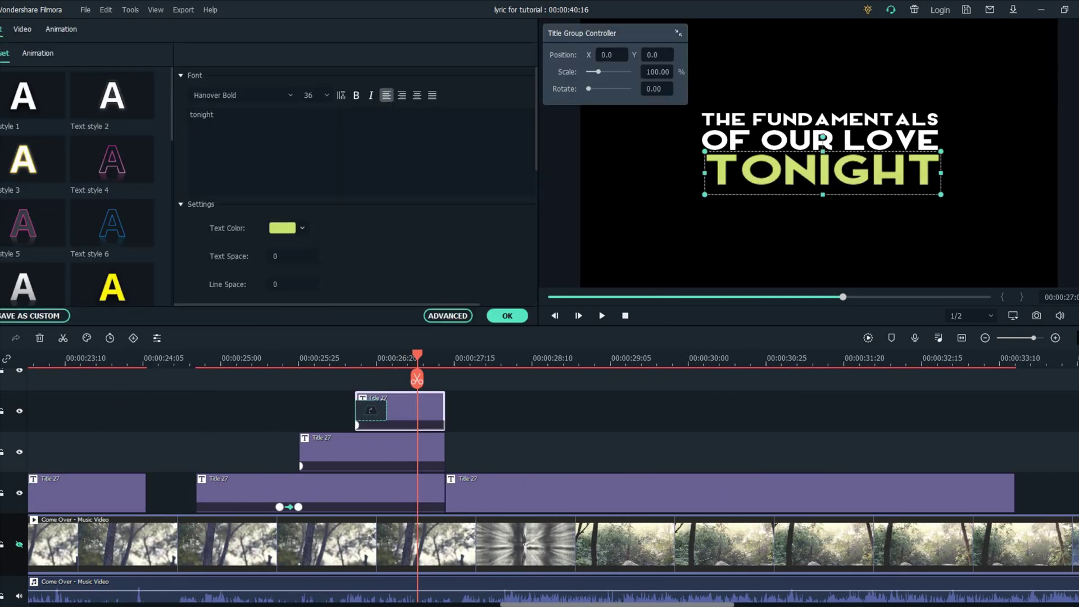
click(287, 227)
click(273, 263)
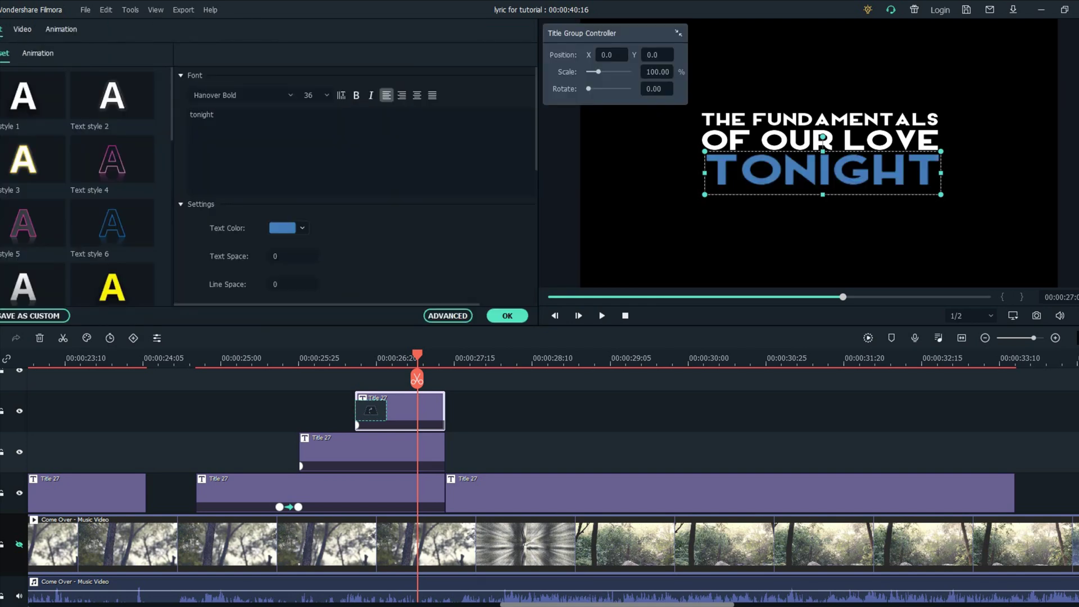
click(287, 227)
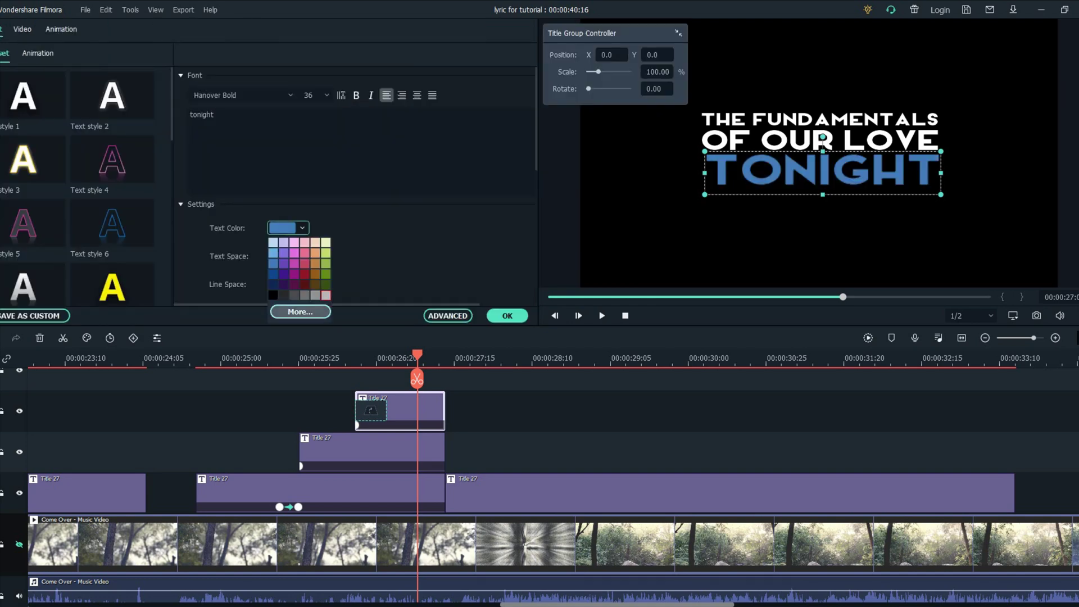
click(298, 309)
click(275, 261)
click(371, 382)
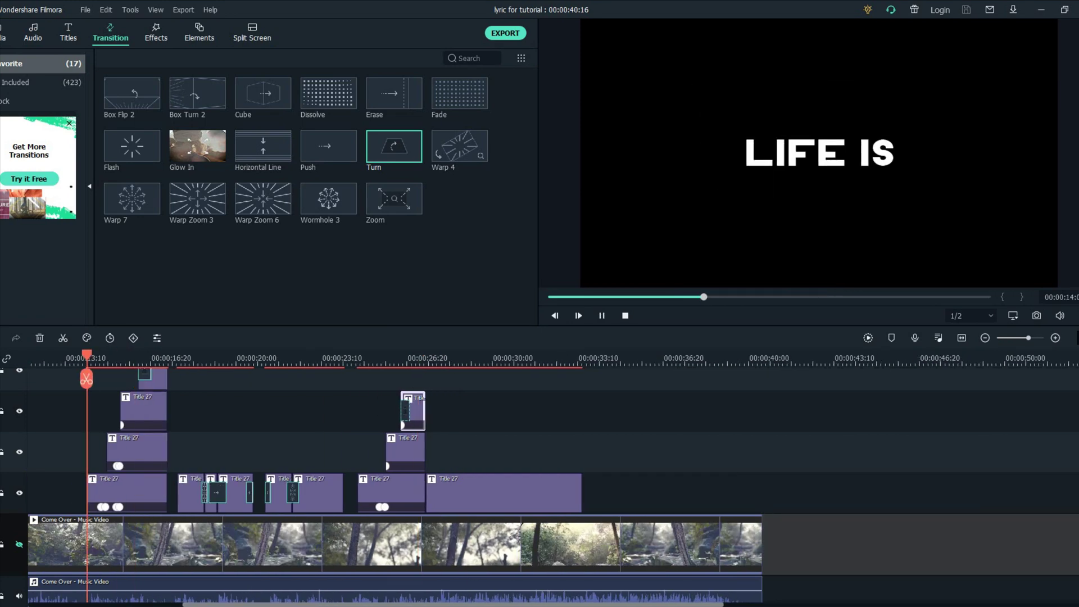
- Play back the finished titles from "Life is" through "The fundamentals" to check their timing and transitions against the song
key(space)
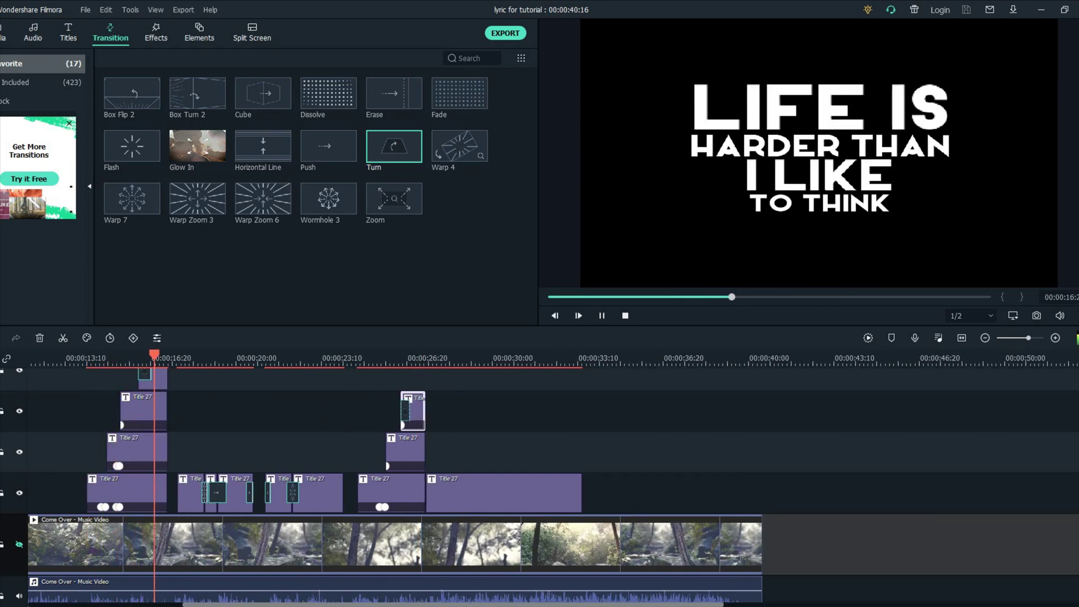
key(space)
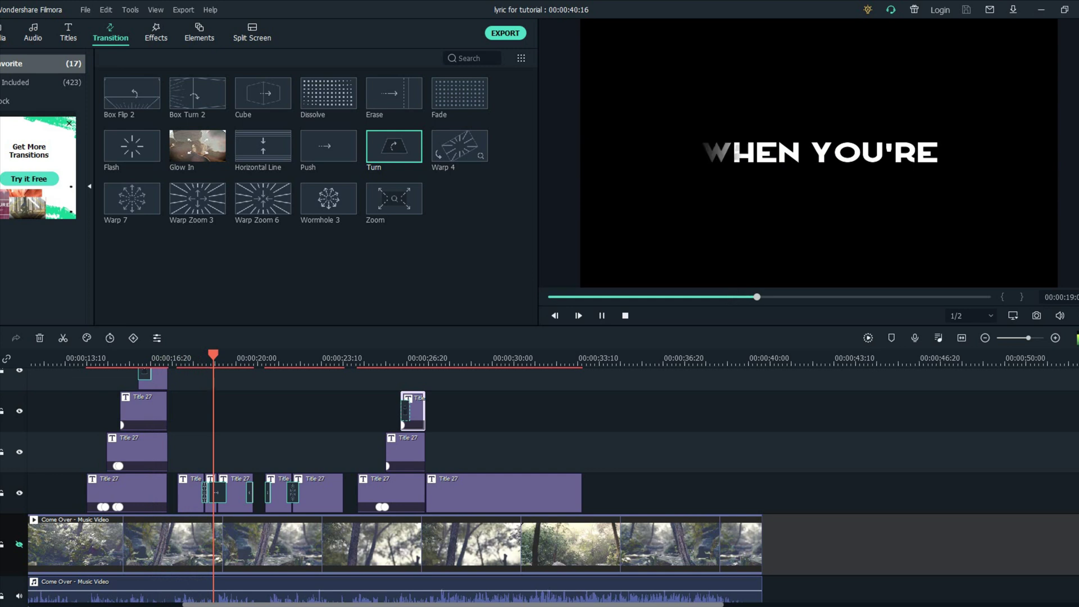
key(space)
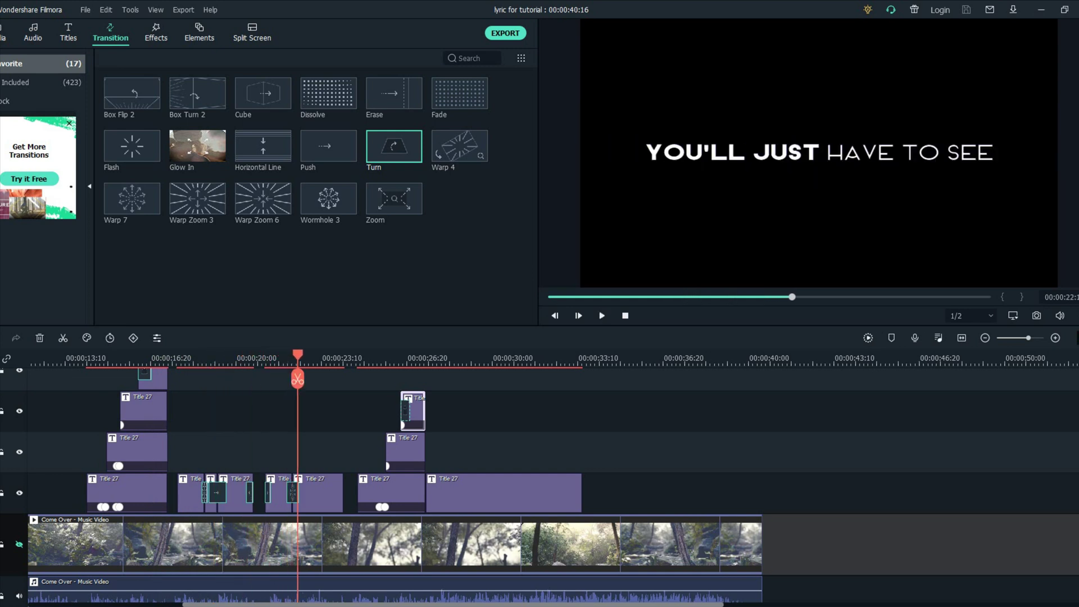
key(space)
key(space)
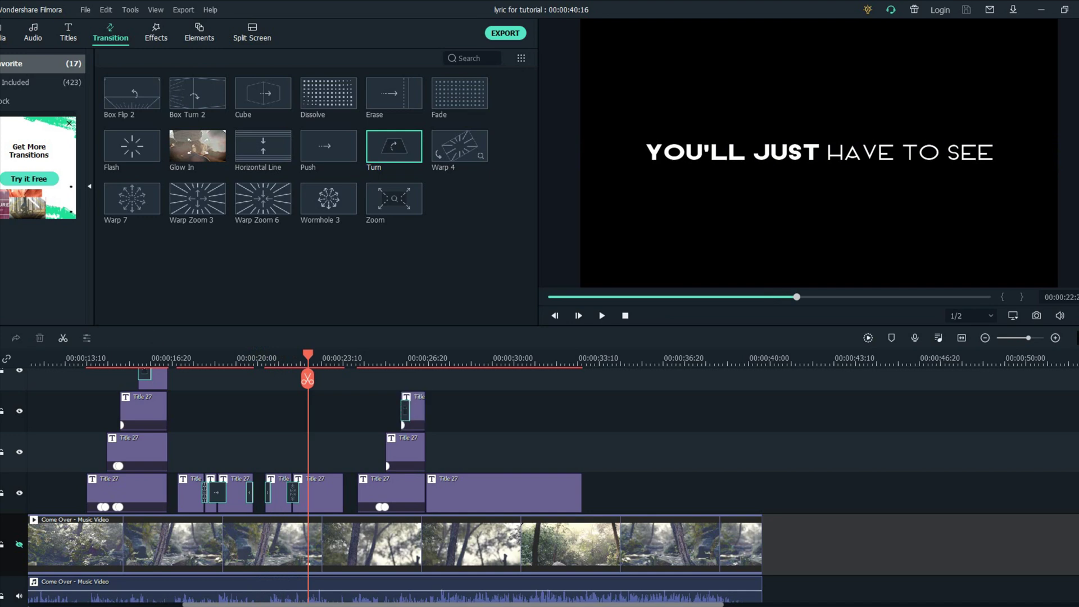
key(space)
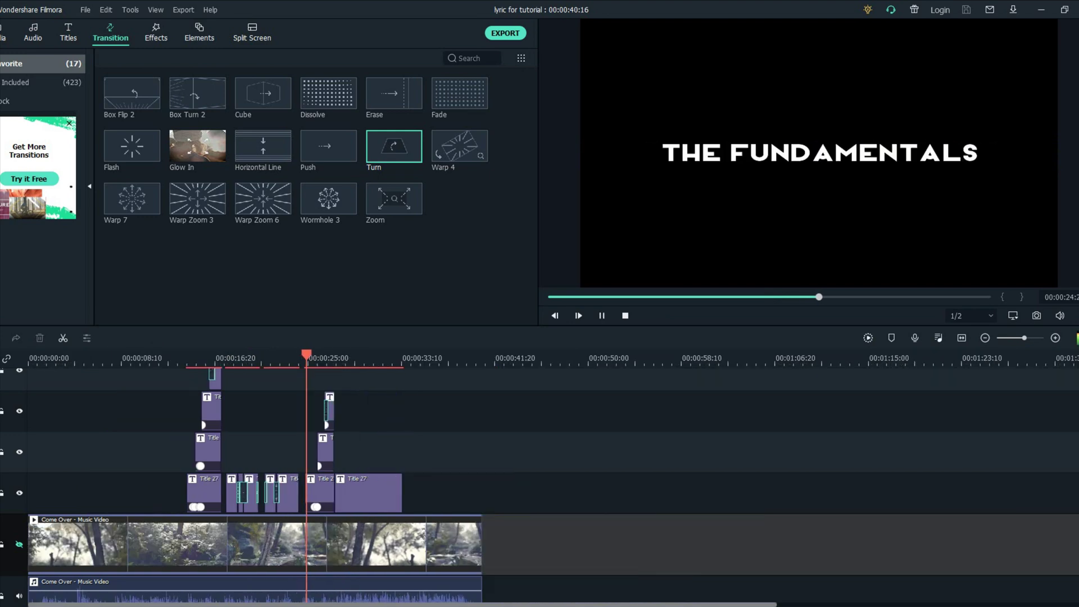
key(space)
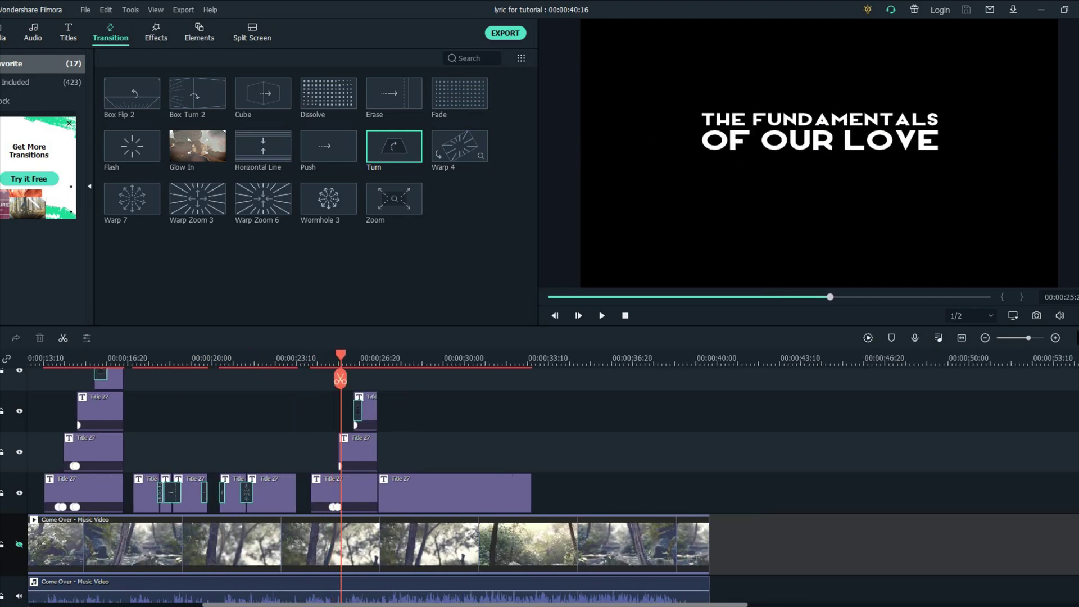
- Play the song over the last "but it's easy" title and split it at the next lyric change, about 28 seconds
key(ctrl+equal)
key(space)
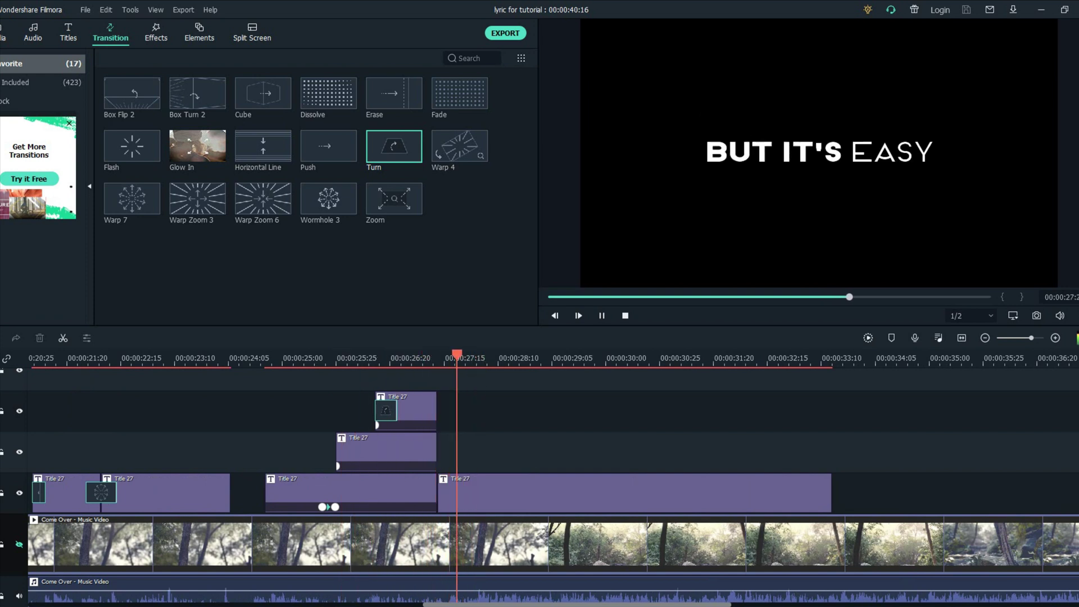
key(space)
key(space)
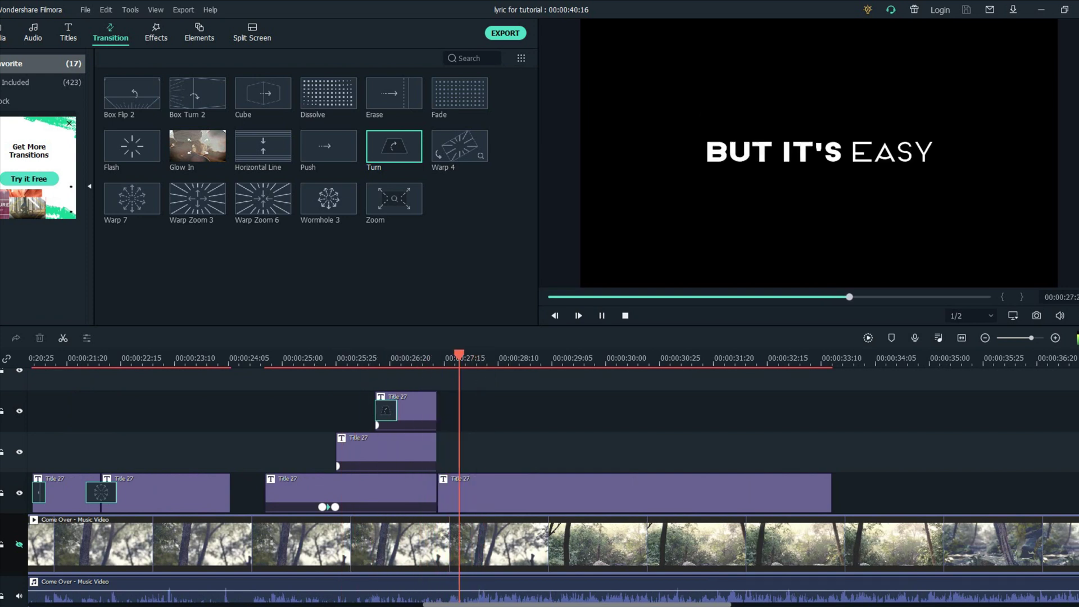
click(635, 493)
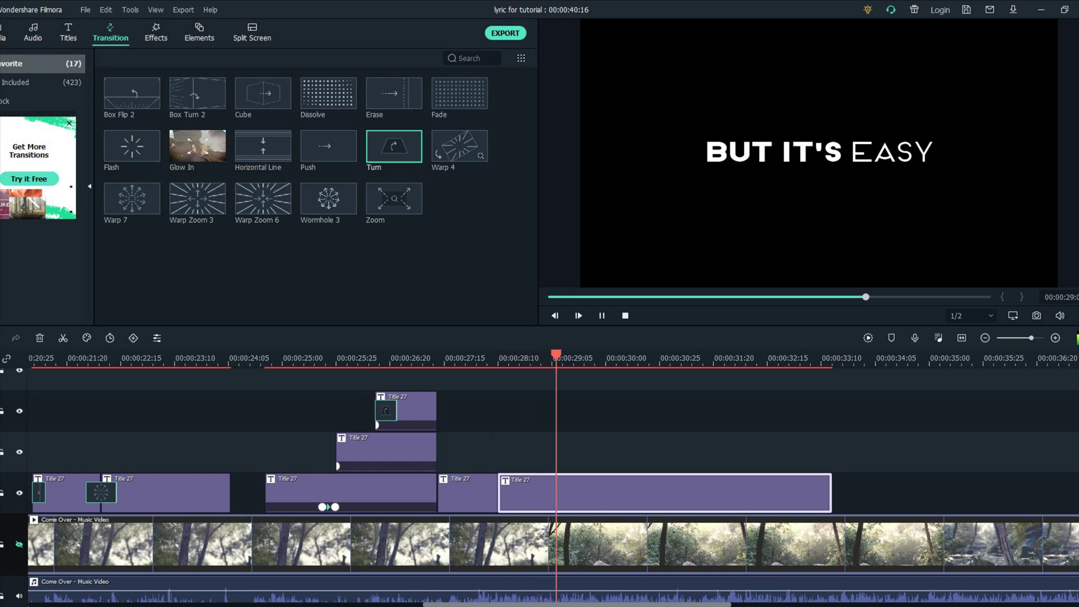
- Play the song over the last title and split it at the next two lyric changes, about 29 and 30 seconds
key(ctrl+b)
key(space)
key(Left)
key(Left)
key(Left)
key(Left)
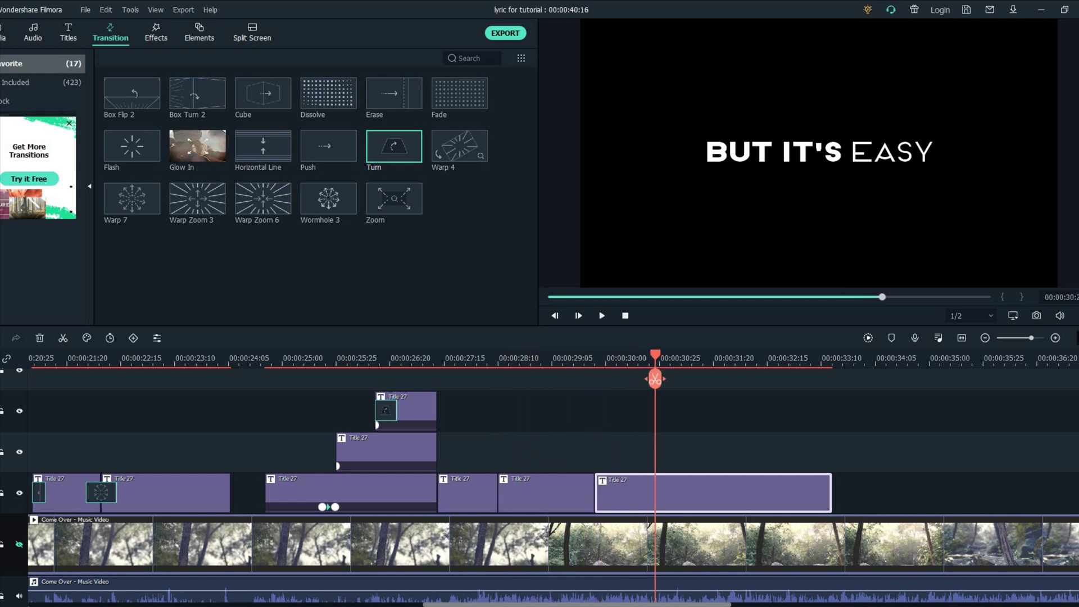
click(655, 379)
- Stack the three new title pieces on separate tracks and extend the lower two to end together at about 30 seconds
drag(545, 493, 545, 452)
drag(624, 492, 625, 411)
click(472, 493)
drag(497, 492, 650, 492)
click(545, 452)
drag(594, 452, 655, 453)
- Change the lowest stacked title's text to "cause i've been looking" and set its font size to 28
double_click(545, 493)
triple_click(208, 114)
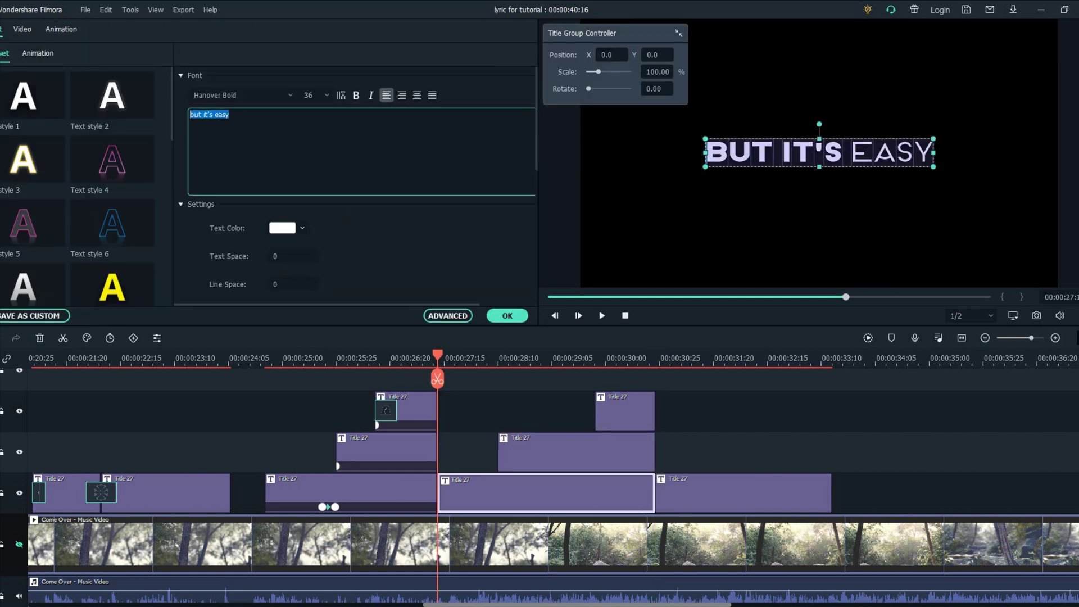
text(cause i've)
text(been looking)
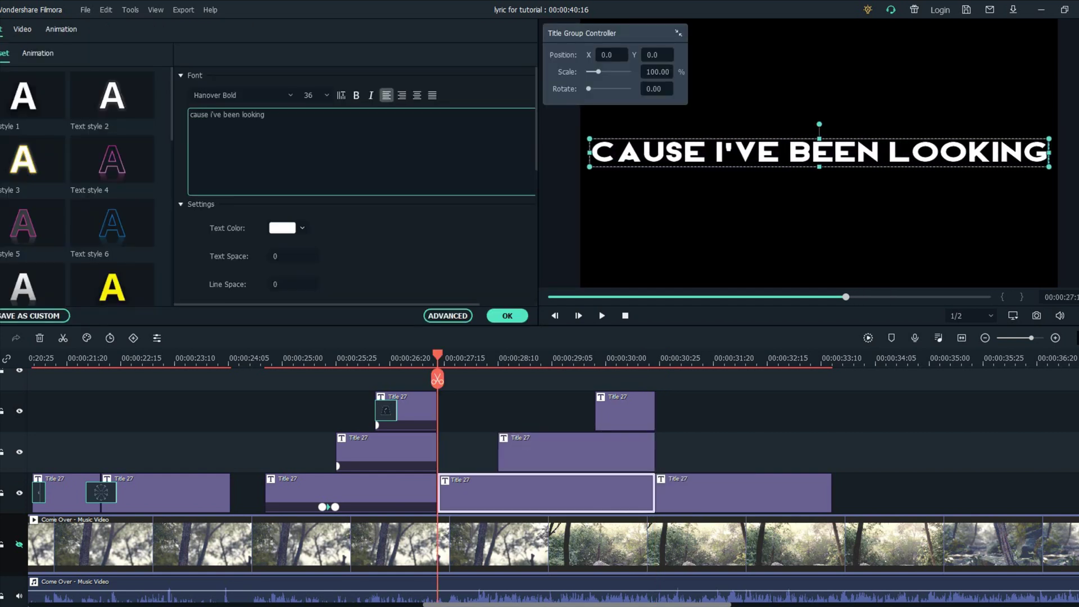
scroll(314, 95, up, 1)
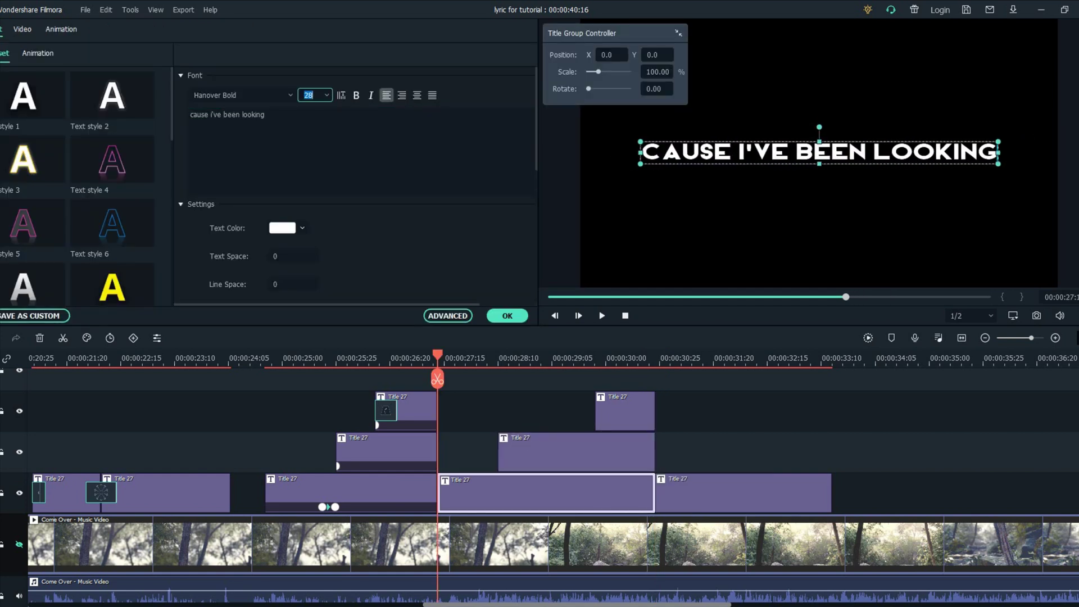
- Set the words "been looking" in the lowest stacked title to the Hanover Light font
drag(264, 114, 223, 114)
scroll(241, 95, down, 3)
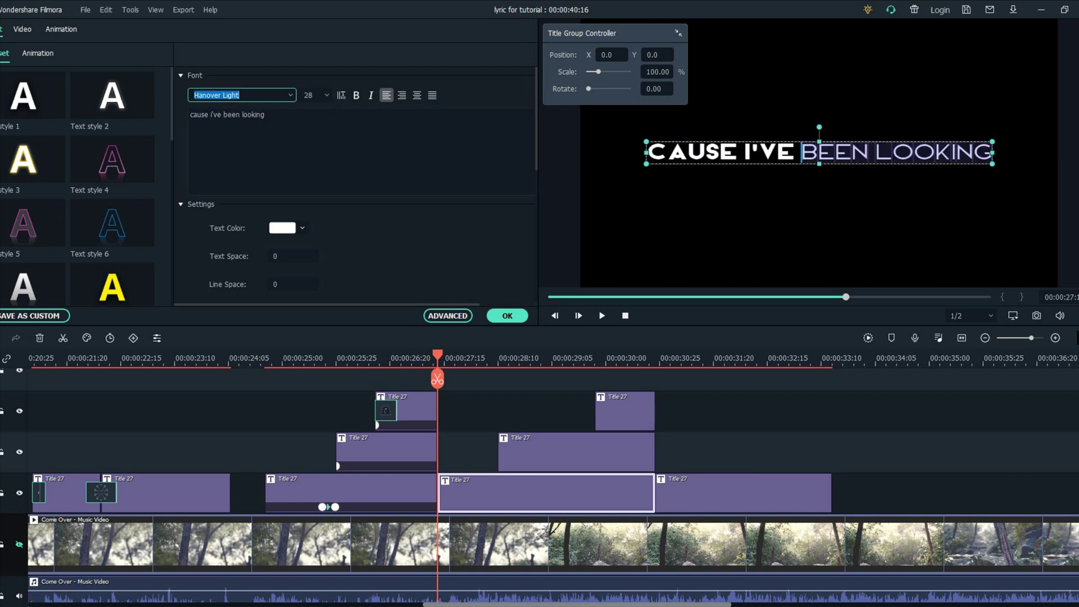
key(Escape)
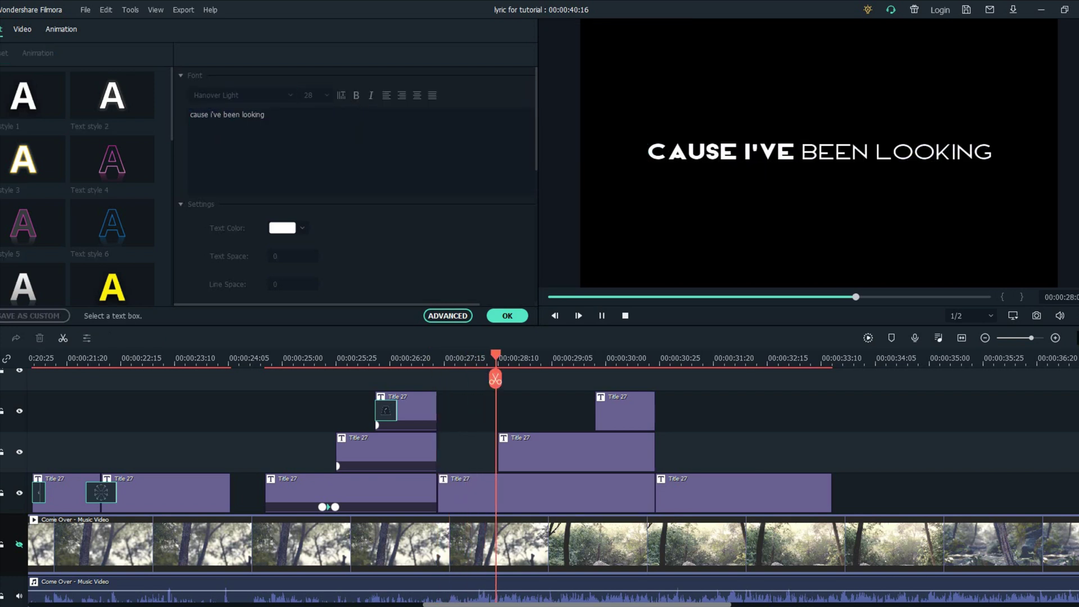
- Change the middle stacked title's text to "at a photograph" and the uppermost one's to "of you"
key(space)
click(229, 114)
key(ctrl+a)
text(at a photograph)
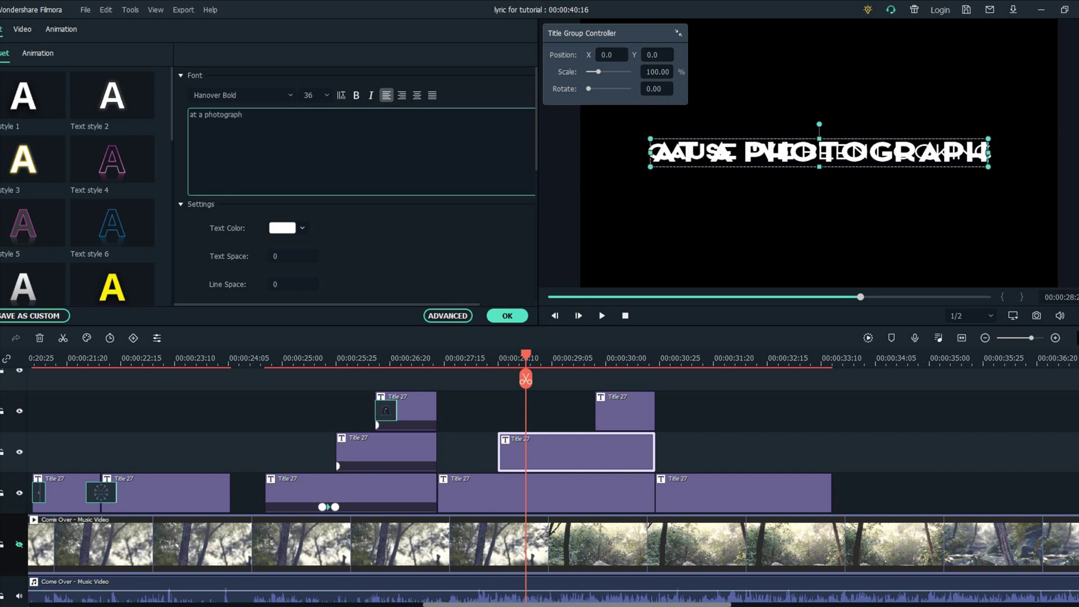
double_click(625, 411)
click(228, 115)
key(ctrl+a)
text(of you)
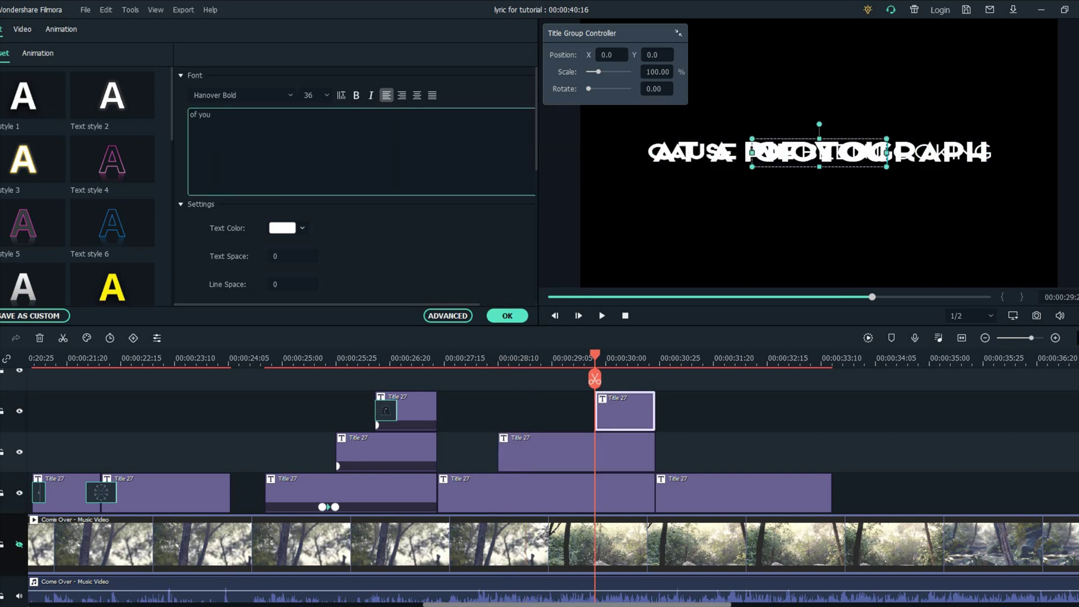
- Keyframe the "cause i've been looking" title from about 28 seconds to Y position 40.0 at the start of "at a photograph"
drag(595, 378, 487, 378)
scroll(483, 378, up, 1)
double_click(545, 493)
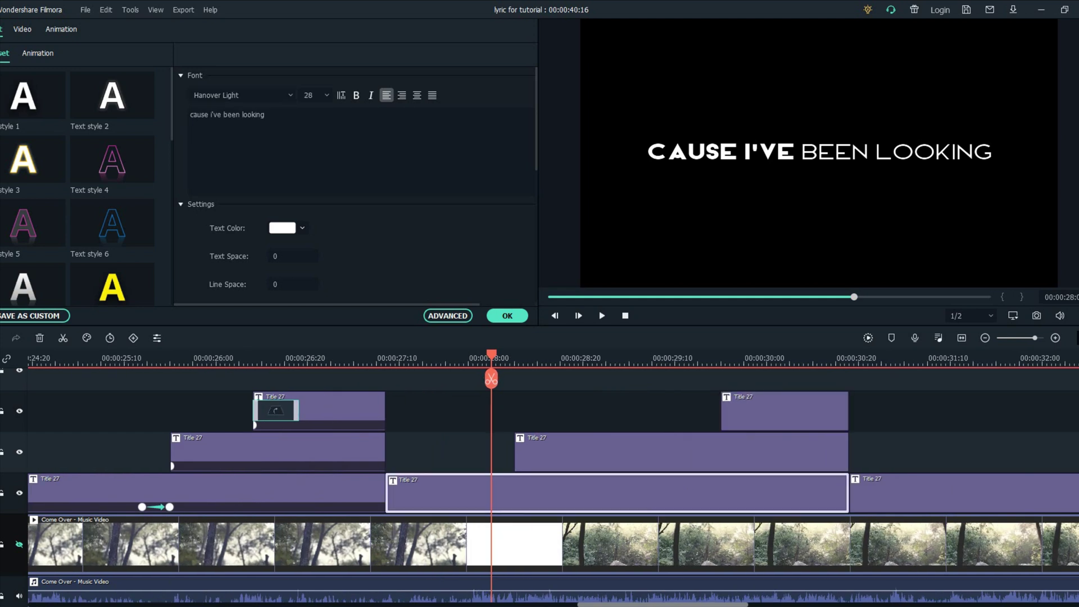
click(61, 30)
click(38, 54)
click(199, 99)
drag(491, 378, 514, 378)
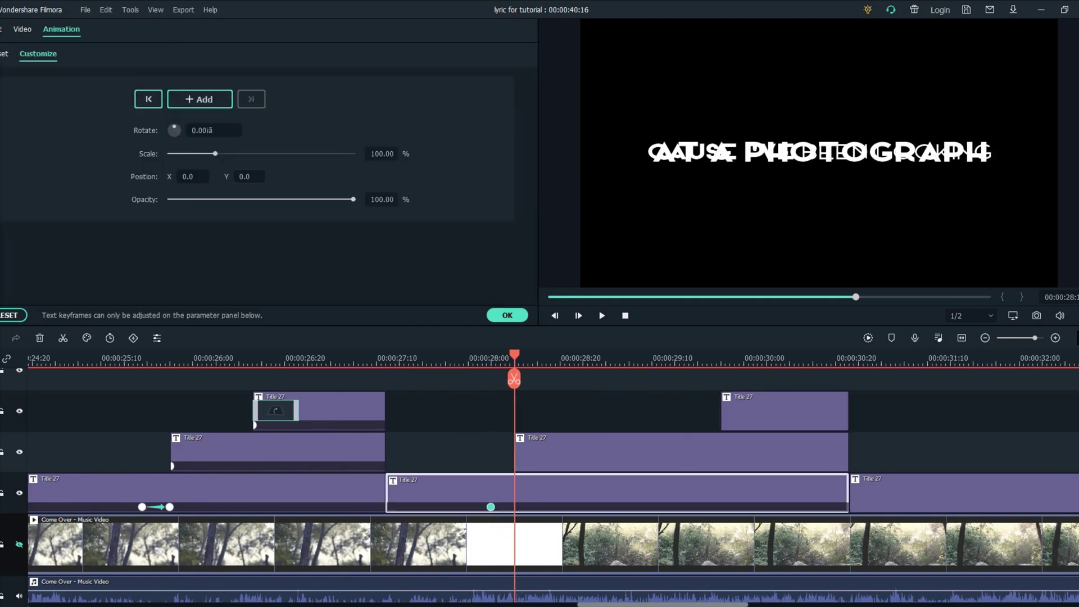
drag(245, 177, 267, 177)
- Add a keyframe just before "of you" starts to both the "at a photograph" and "cause i've been looking" titles
drag(515, 379, 707, 378)
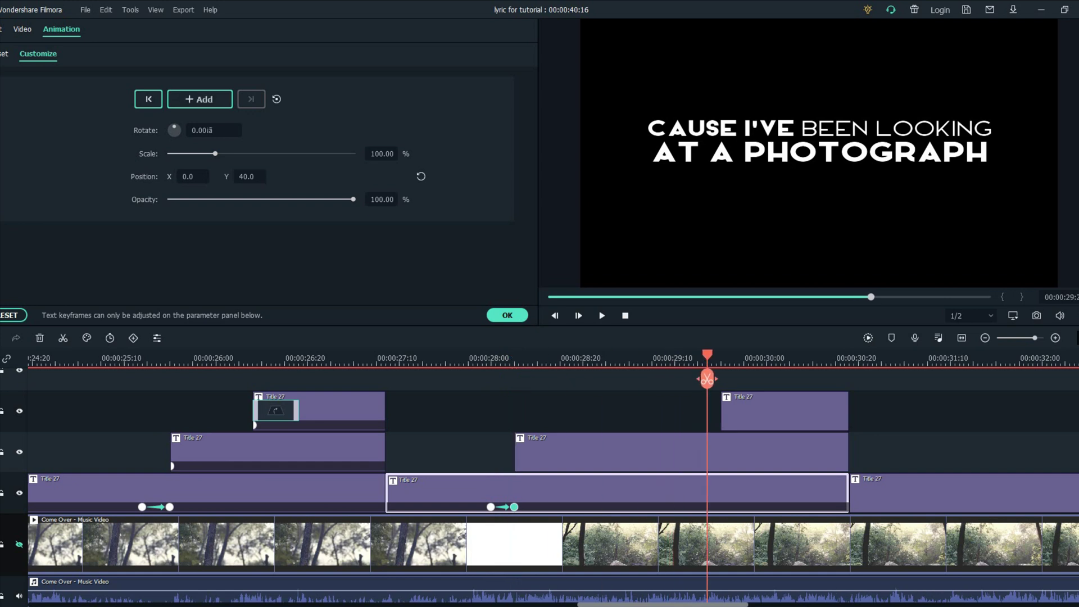
click(680, 453)
click(199, 99)
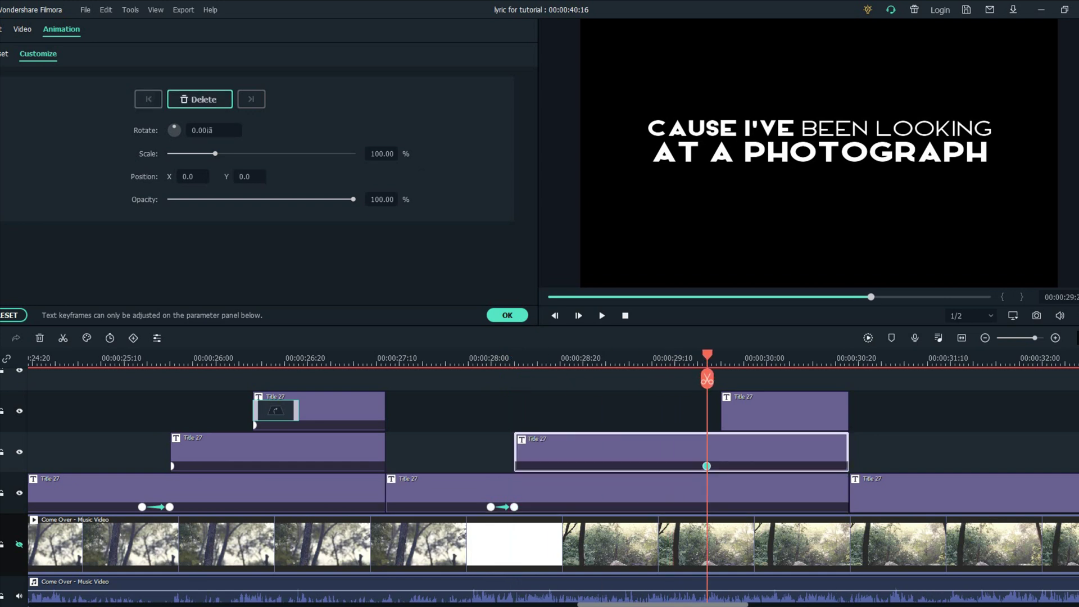
click(674, 488)
key(Right)
key(Right)
key(Right)
click(680, 452)
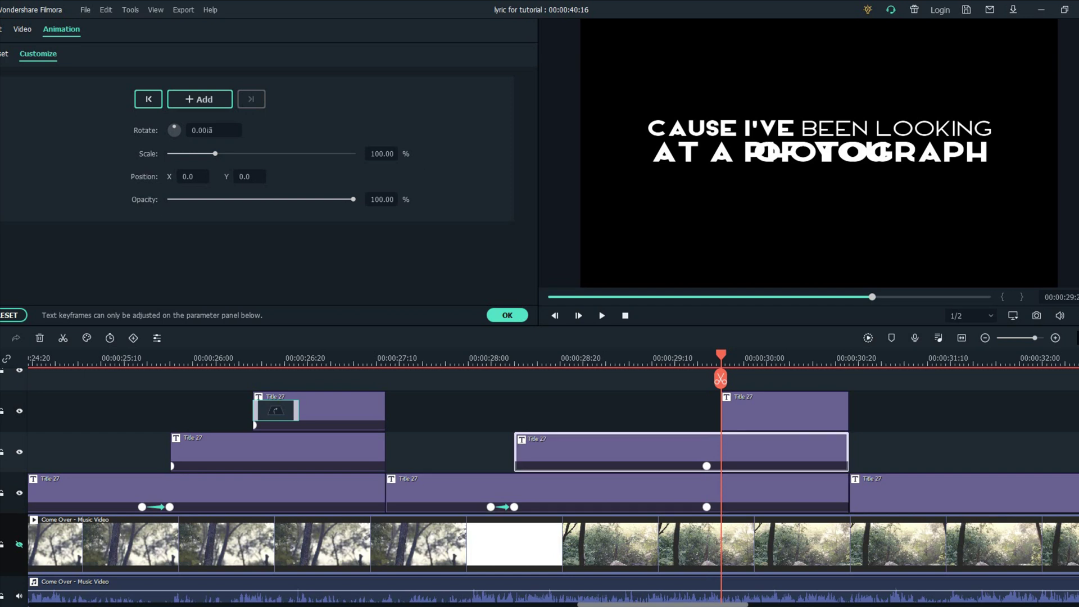
- Keyframe the start of the "of you" title at scale 247.13% and position X 6.0, Y -81.0, and save the project
click(784, 411)
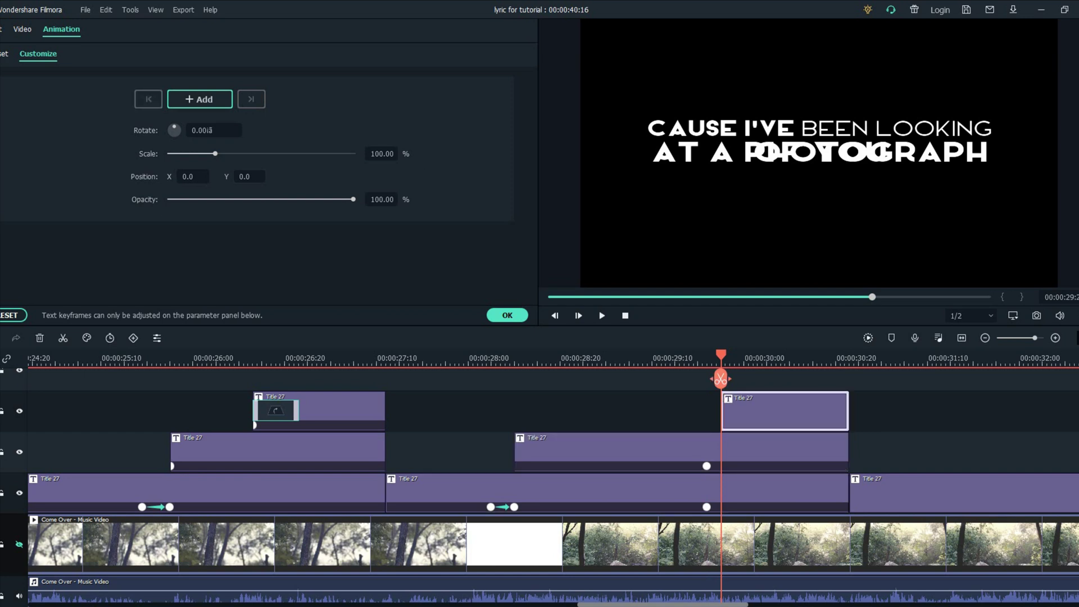
click(200, 98)
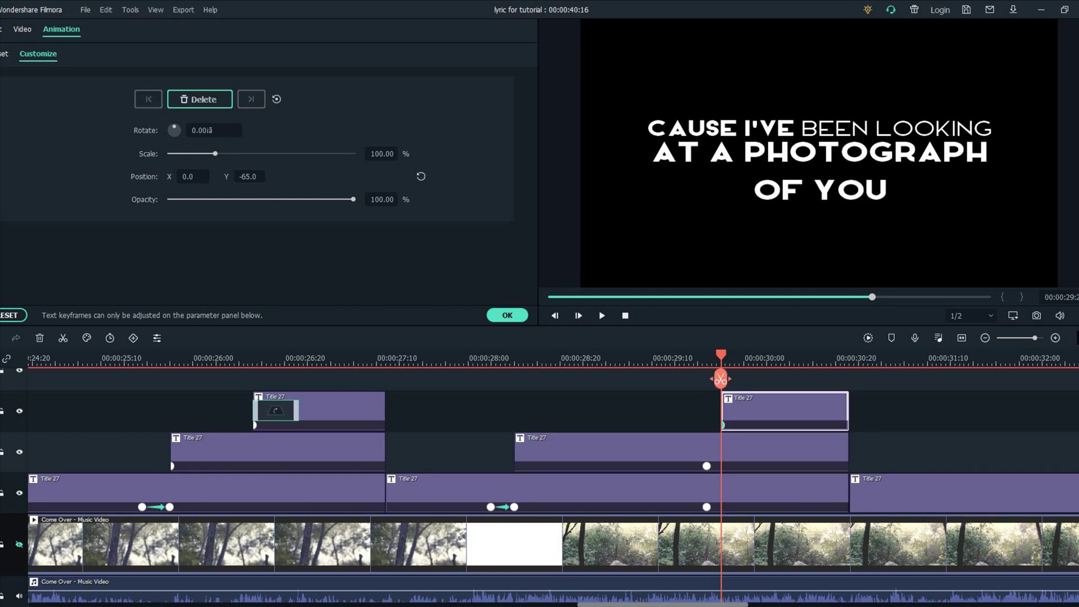
drag(215, 154, 282, 153)
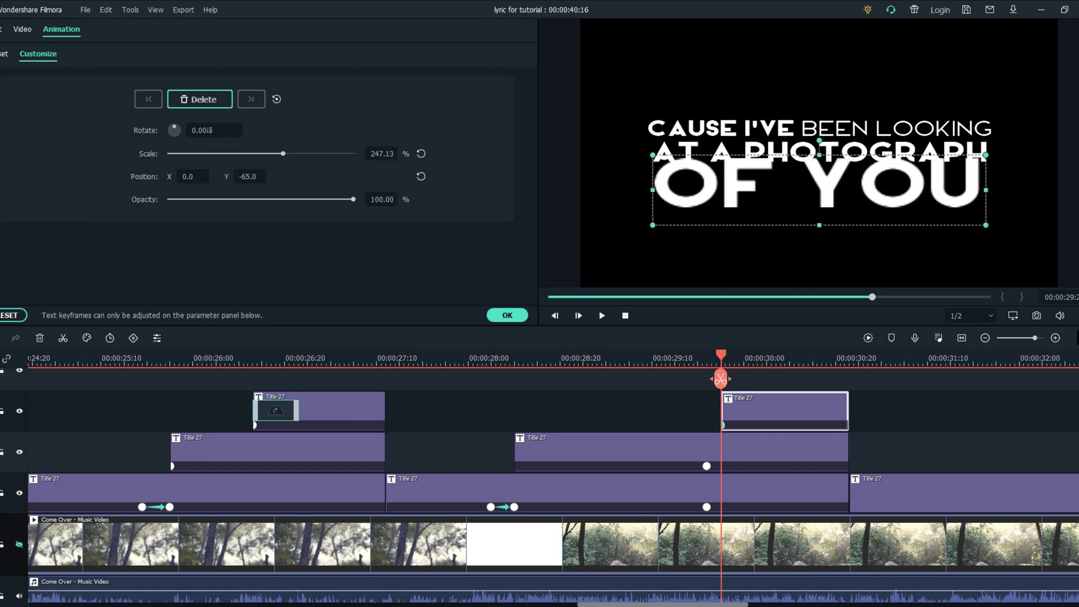
drag(818, 189, 822, 200)
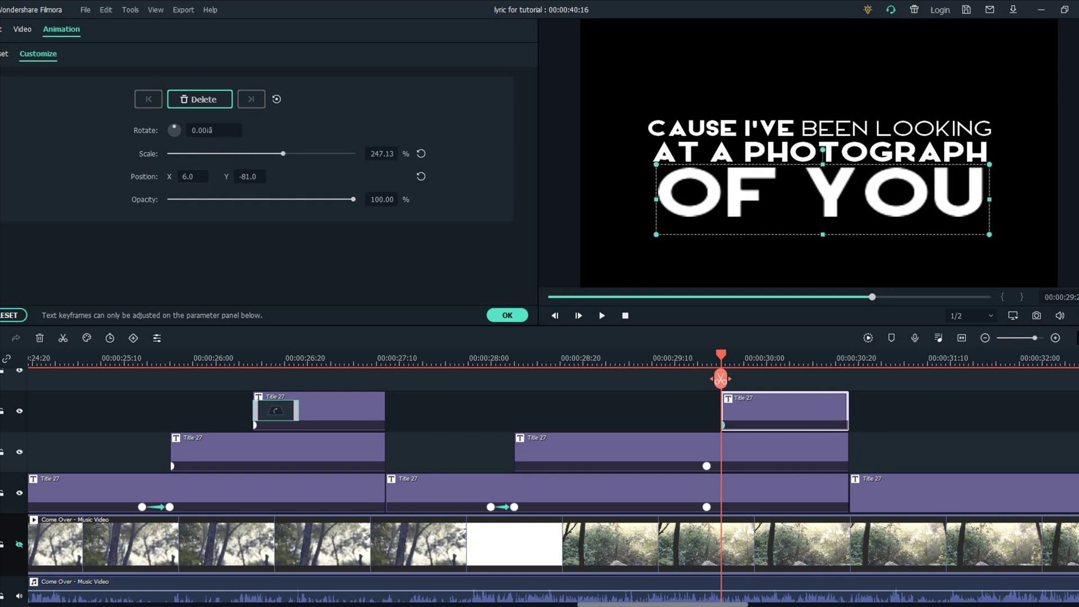
key(Escape)
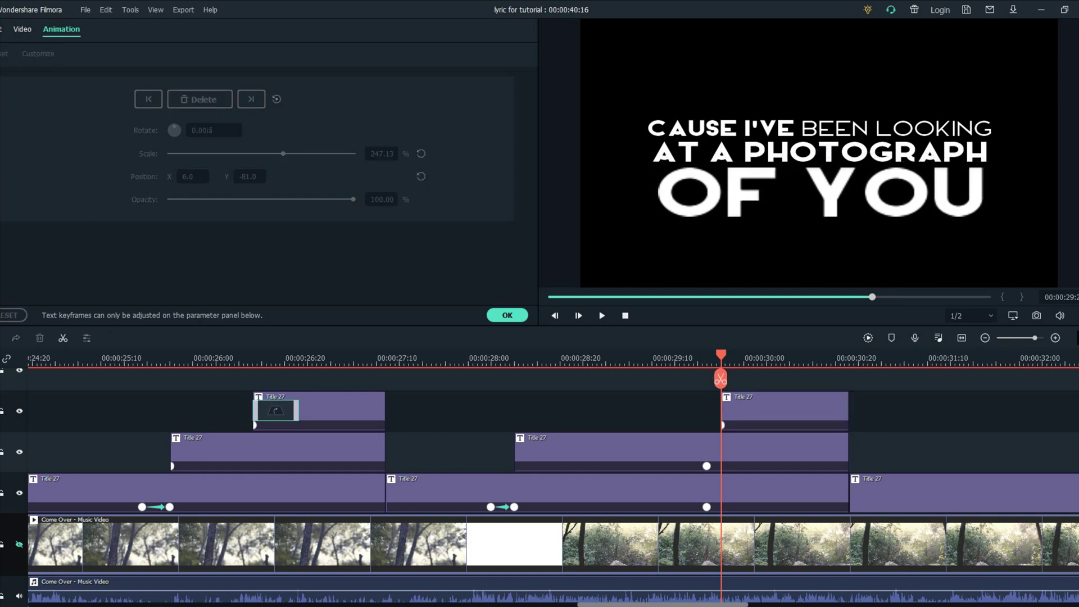
key(ctrl+s)
- Move all three stacked titles up at the start of "of you" so the lines sit close together, with "of you" at Y -66.0
click(681, 451)
click(720, 379)
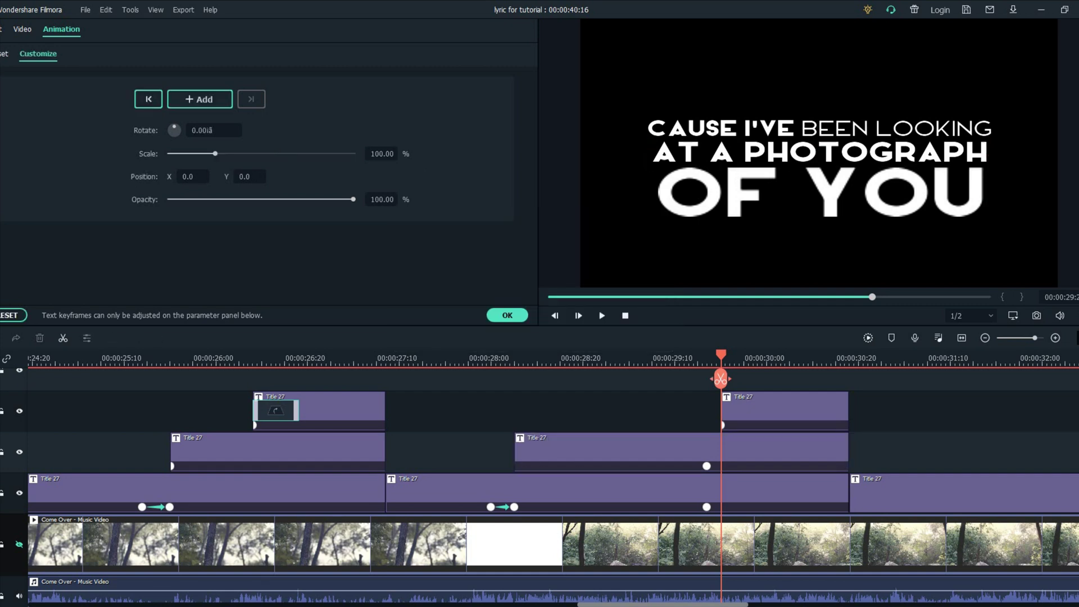
click(785, 410)
drag(822, 194, 822, 184)
click(681, 451)
click(681, 493)
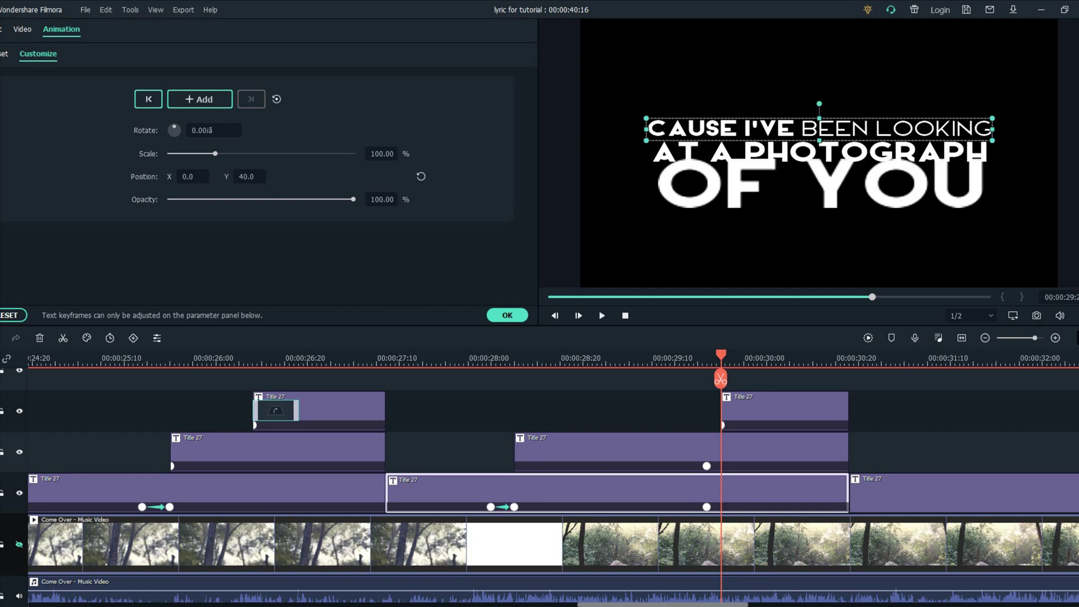
mouse_move(819, 129)
mouse_down()
mouse_move(818, 116)
mouse_move(818, 142)
mouse_up()
click(681, 452)
click(785, 410)
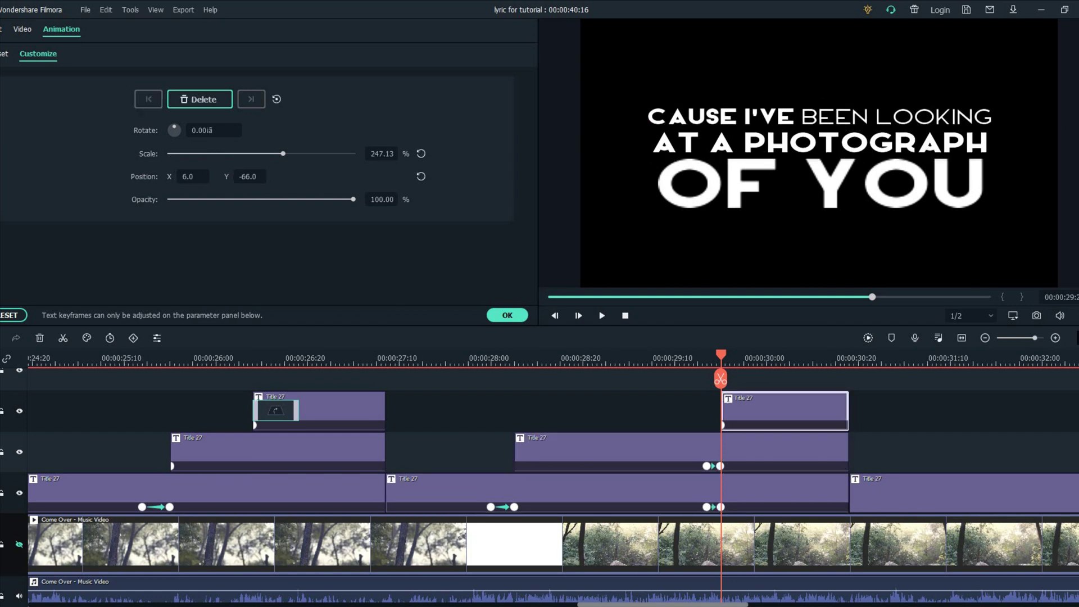
- Set the word "you" in the "of you" title to Hanover Light, apply it and save the project
double_click(785, 411)
drag(210, 115, 197, 115)
click(240, 95)
key(Down)
key(Down)
key(Down)
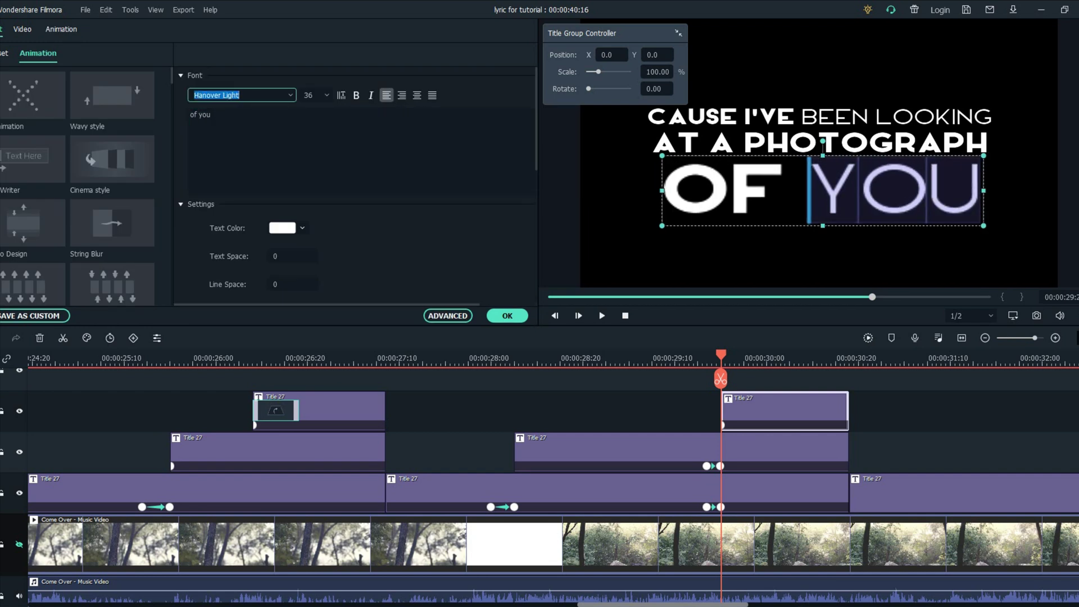
key(Escape)
click(506, 315)
key(ctrl+s)
- Move the keyframes before "of you" slightly earlier on both lower titles to lengthen the upward move, and play back the result
drag(707, 466, 693, 466)
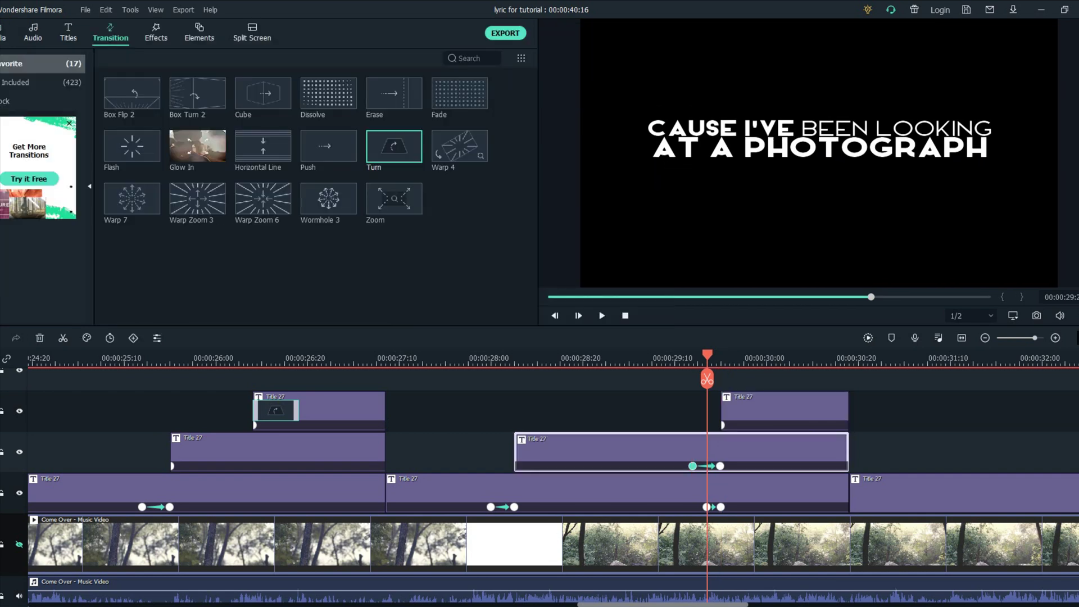
drag(707, 507, 693, 507)
click(371, 358)
key(space)
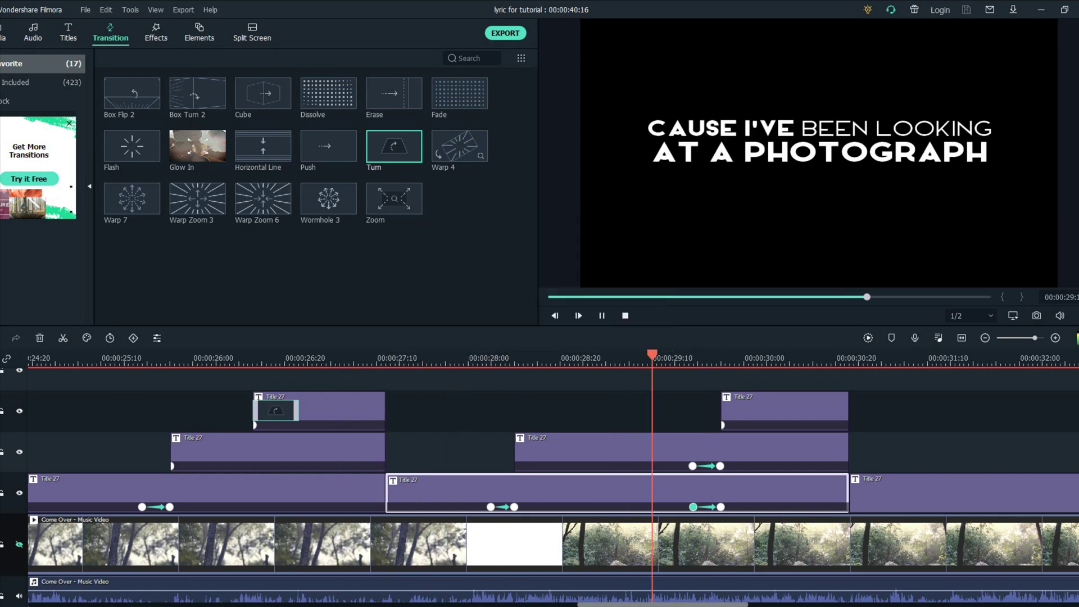
- Play the song over the remaining "but it's easy" title and split it at the lyric change at about 31 seconds
key(space)
key(ctrl+minus)
key(ctrl+minus)
key(ctrl+equal)
key(ctrl+equal)
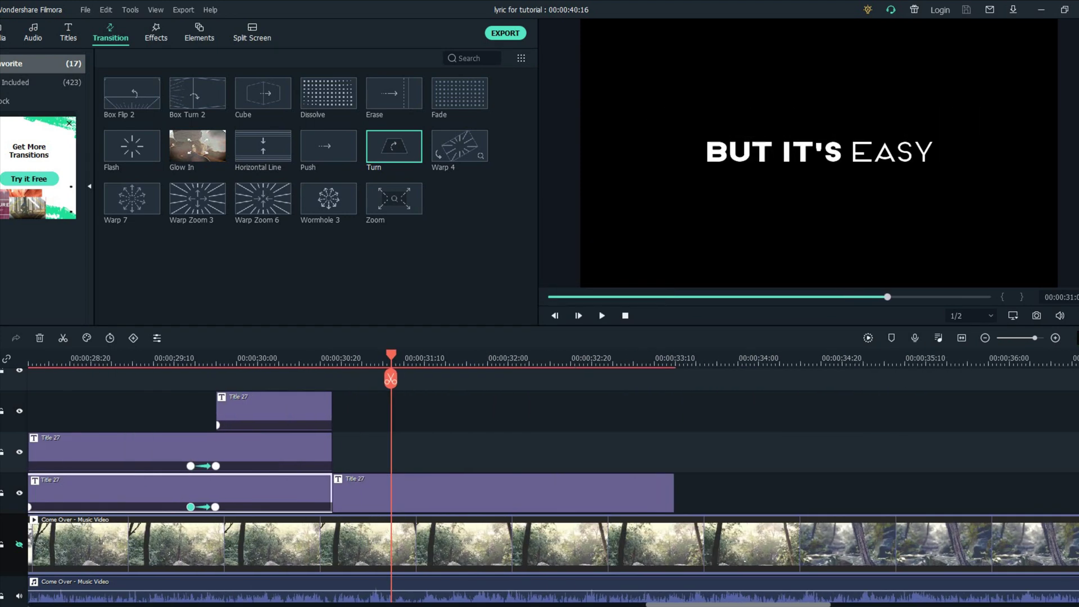
click(308, 358)
key(space)
key(space)
click(502, 492)
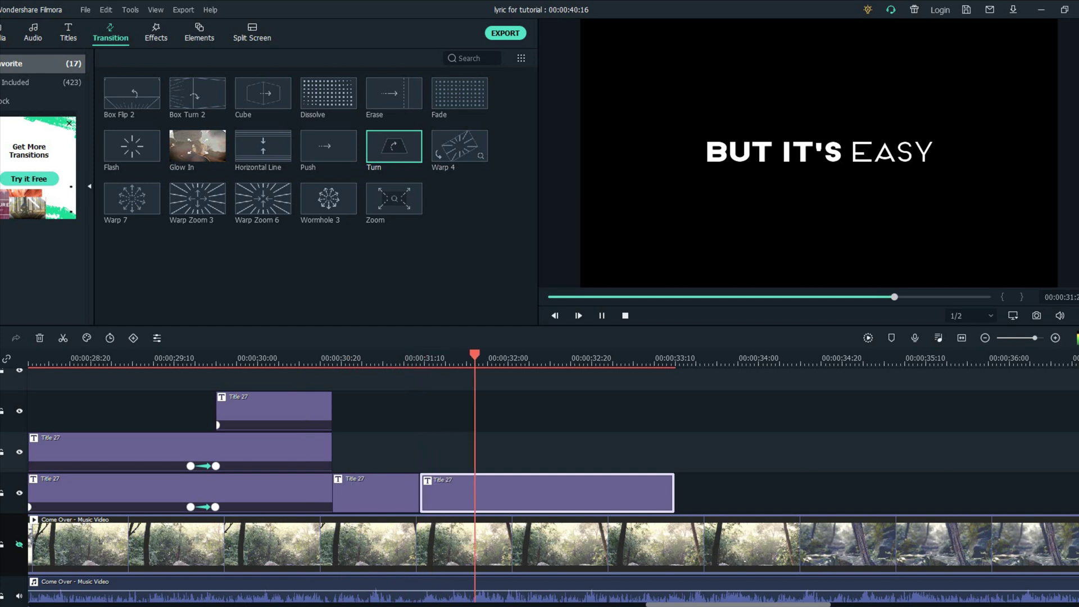
- Extend the last title well past 33 seconds and split it at the lyric change at about 33 seconds
drag(673, 492, 1076, 492)
key(ctrl+b)
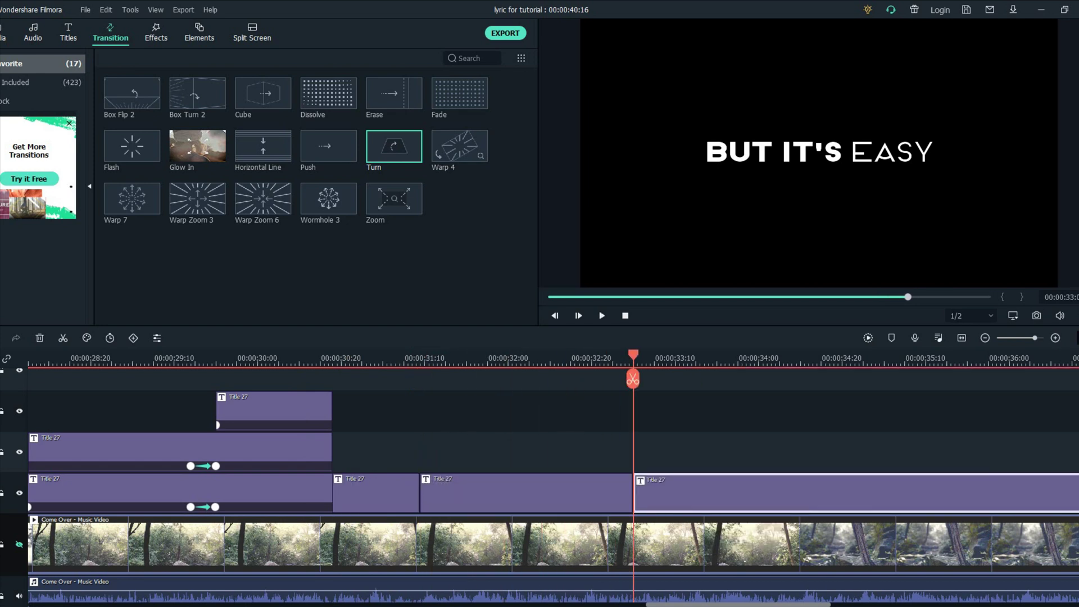
key(ctrl+z)
key(Right)
key(Right)
key(ctrl+b)
key(space)
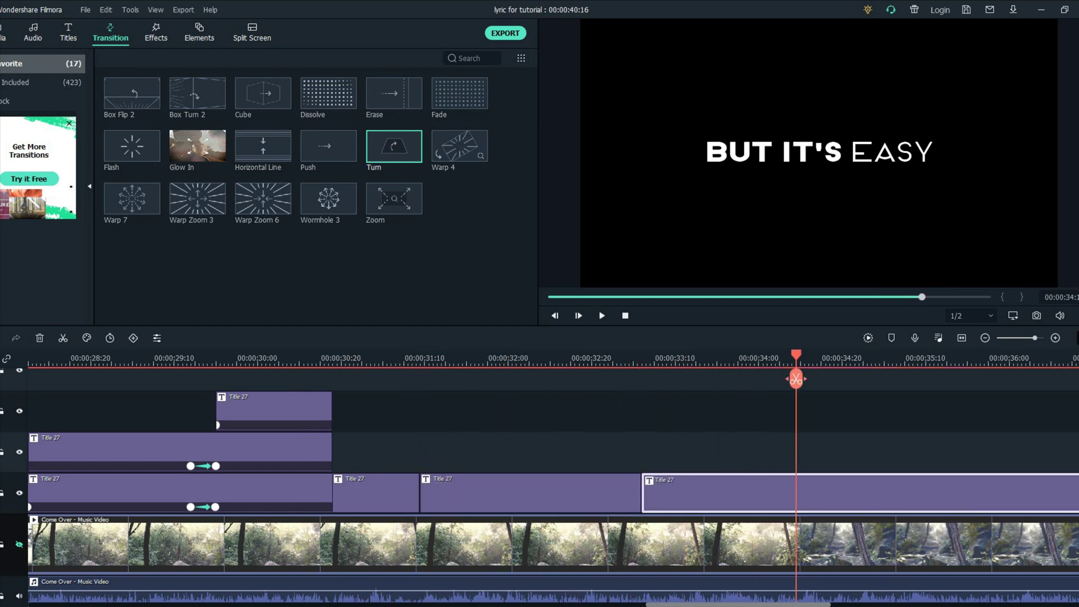
- Play on and split the last title at the lyric change at about 34 seconds
click(787, 379)
key(space)
key(space)
key(ctrl+minus)
key(ctrl+minus)
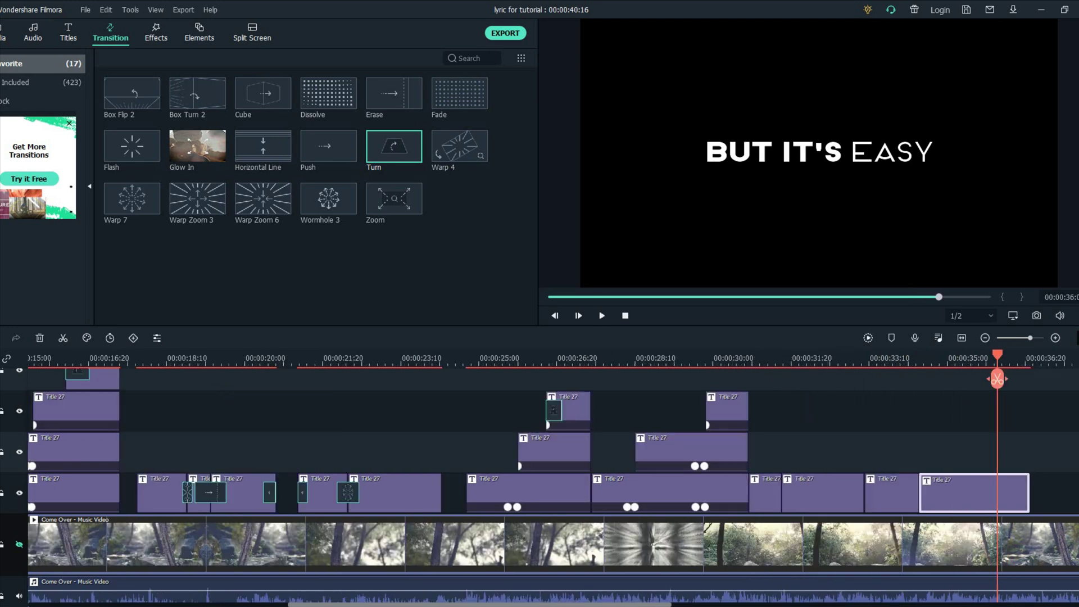
- Split the last title at the next two lyric changes, about 35 and 36 seconds
key(space)
scroll(716, 379, up, 5)
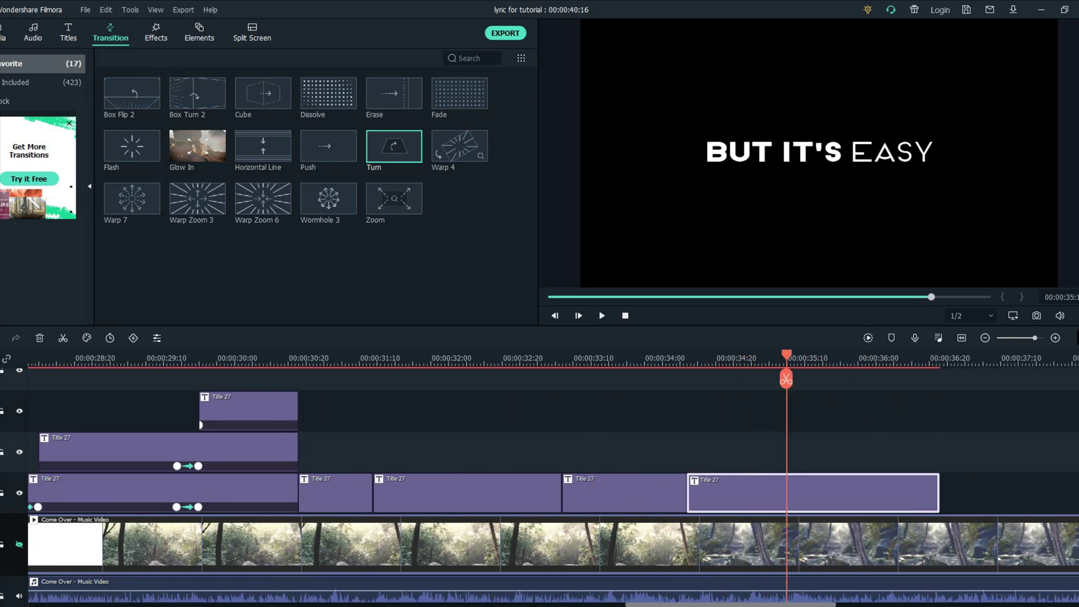
click(786, 379)
key(space)
key(ctrl+b)
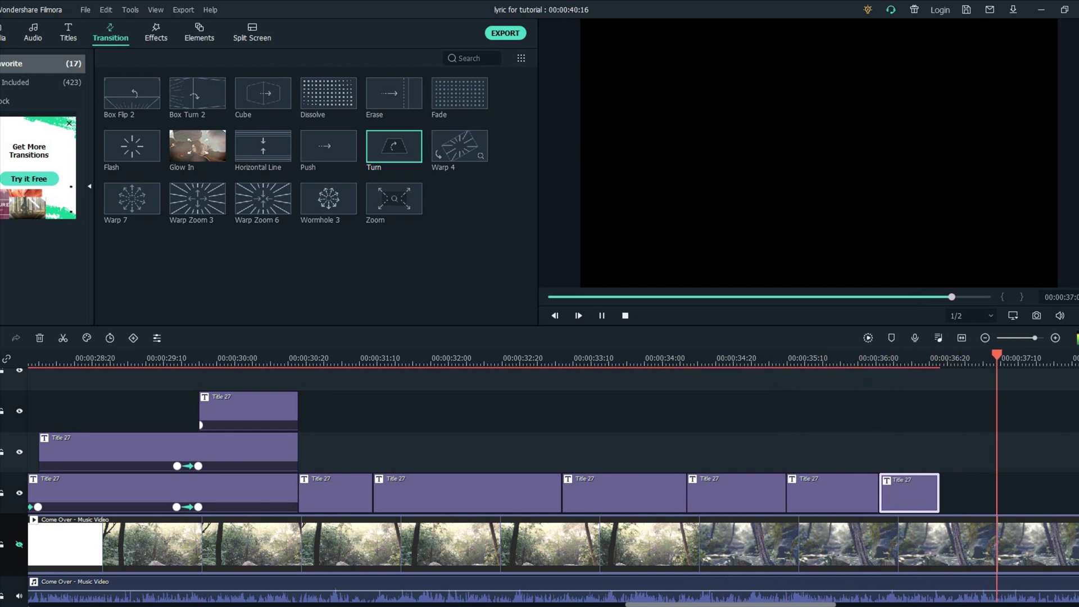
- Extend the last title and split it at about 37 seconds, and shift the final piece to about 38 seconds, ending with the video
drag(937, 493, 843, 492)
key(ctrl+b)
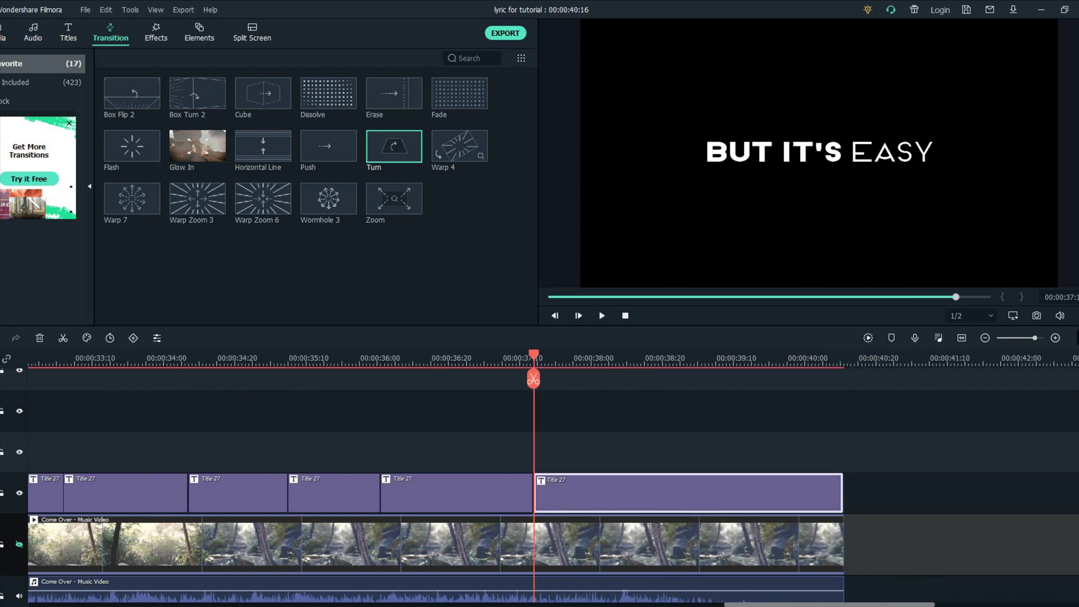
key(space)
drag(689, 492, 735, 493)
drag(888, 492, 842, 492)
- Replay the section after "of you" and change the text of its first "but it's easy" title to "and i;ve"
key(ctrl+minus)
key(ctrl+minus)
key(ctrl+minus)
click(463, 358)
key(ctrl+equal)
key(ctrl+equal)
key(space)
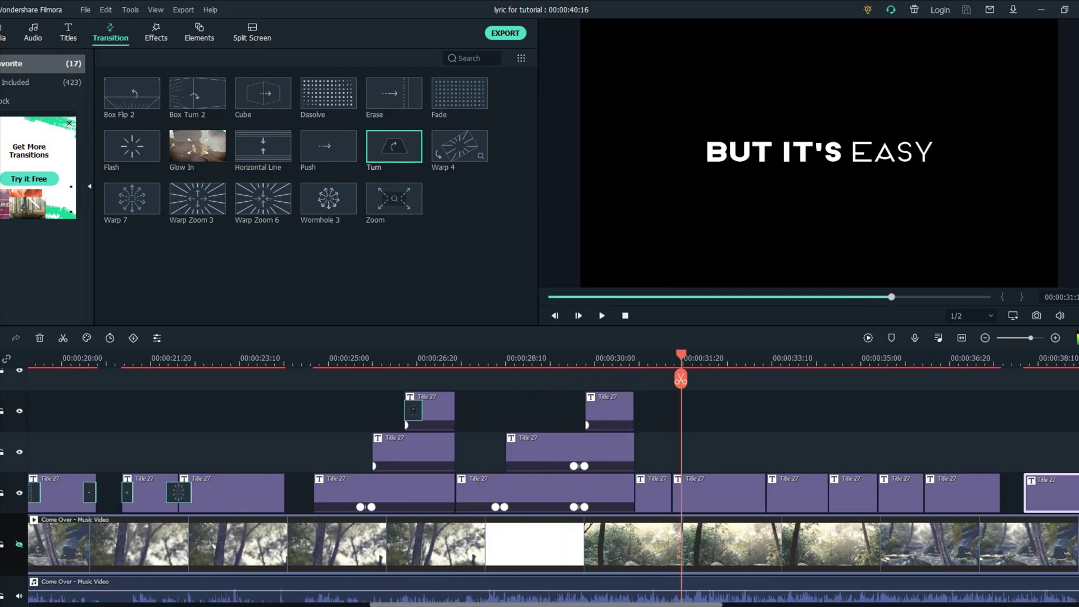
double_click(653, 492)
text(and i;ve)
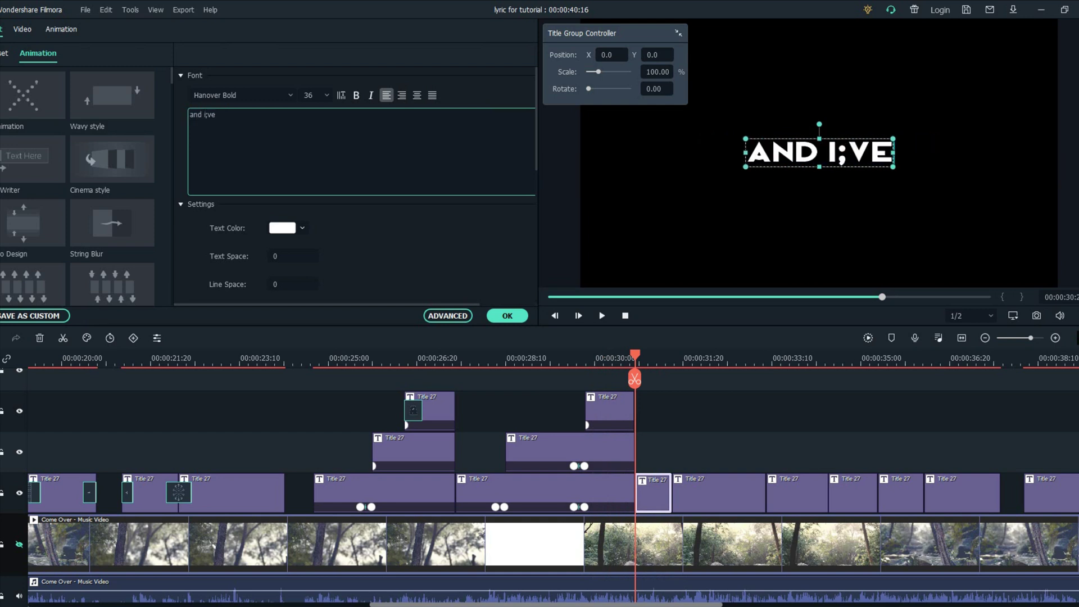
key(space)
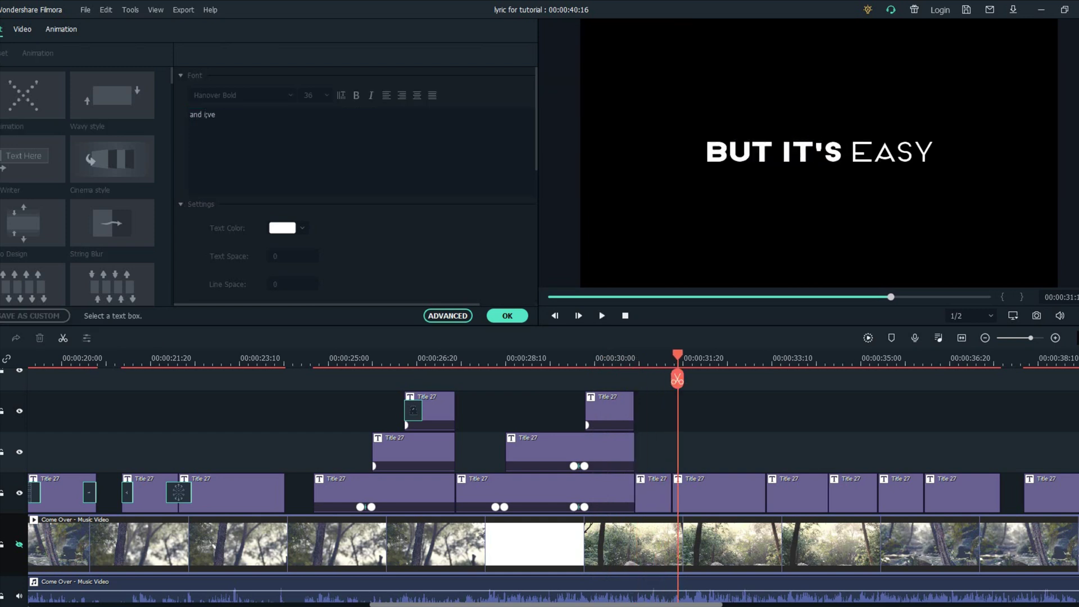
- Correct the title at about 30 seconds to "And i've" and change the following title to "thinking about all the ways you move"
key(space)
text(And i've)
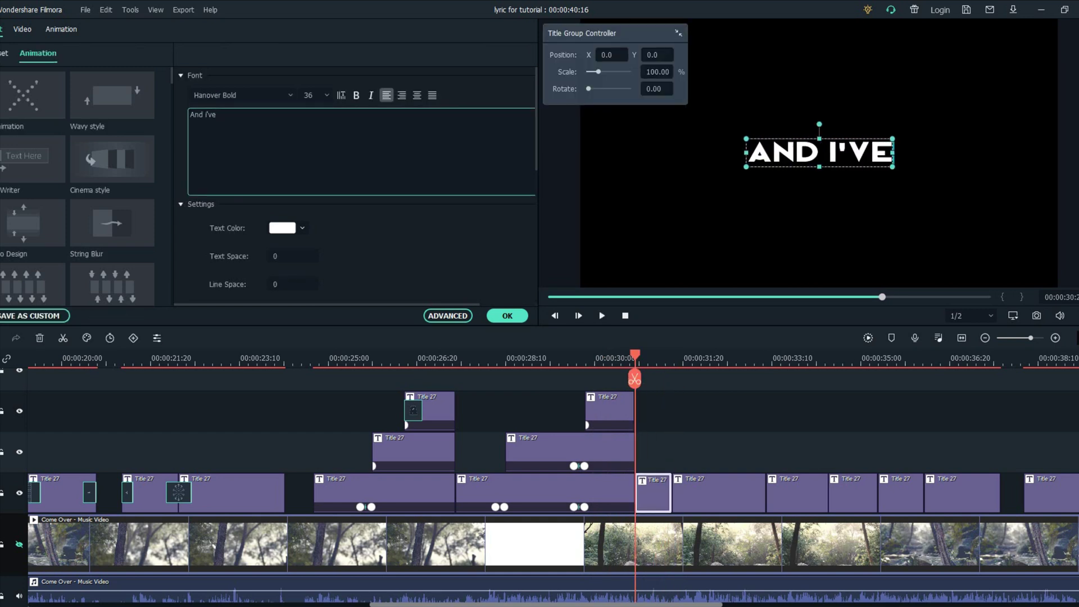
mouse_move(719, 495)
mouse_down()
mouse_move(720, 452)
mouse_move(720, 492)
mouse_up()
drag(635, 355, 686, 355)
click(236, 115)
key(ctrl+a)
text(thi)
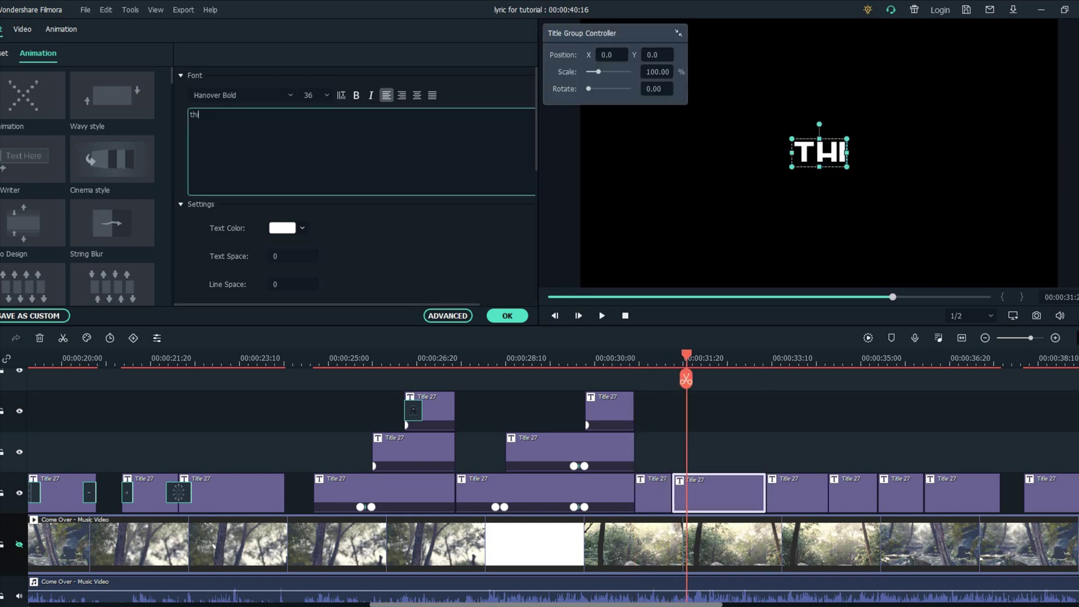
text(nking aboy)
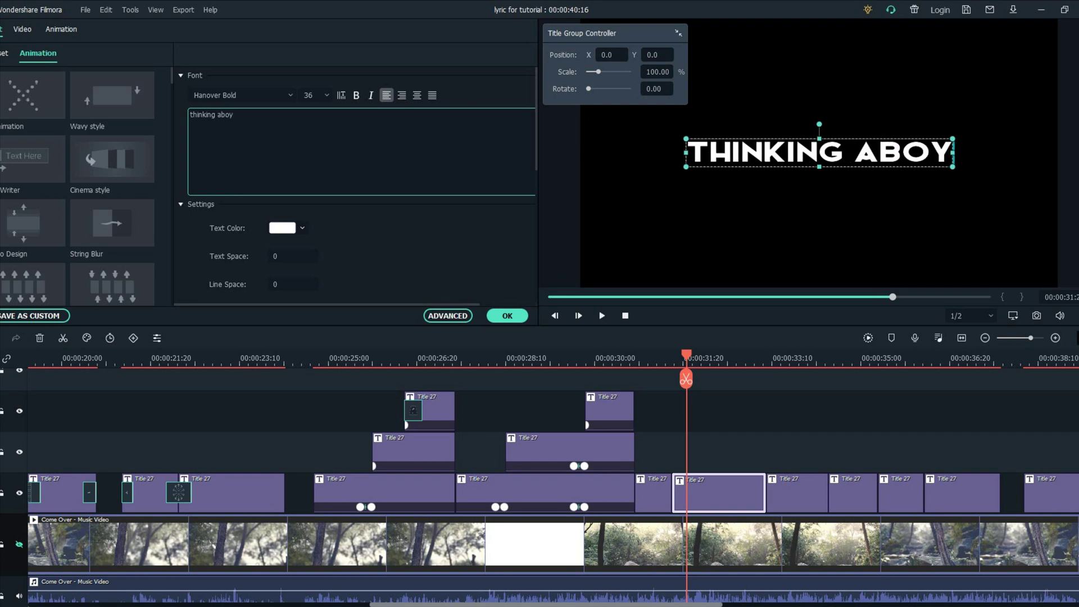
key(BackSpace)
text(ut all the ways you move)
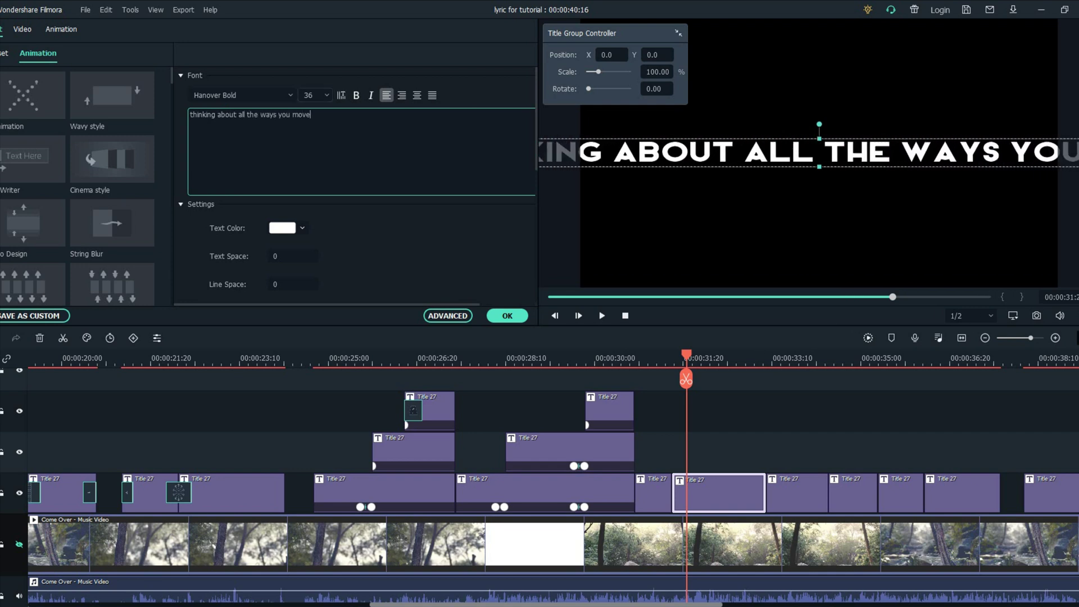
key(space)
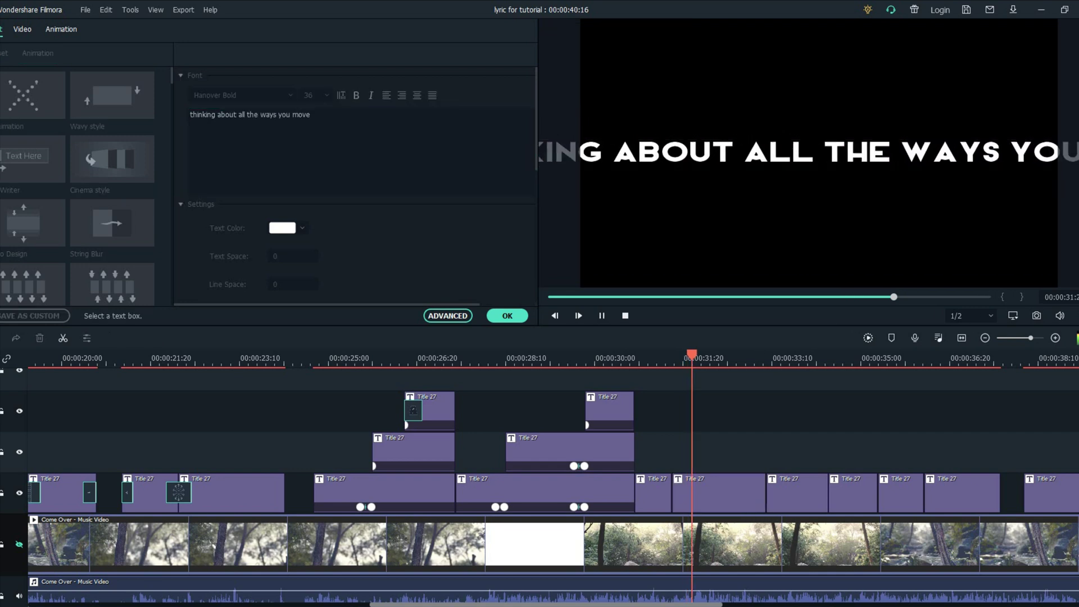
- Shorten the title to "thinking about all the ways" and set its font size to 28
drag(310, 114, 276, 114)
key(shift+Left)
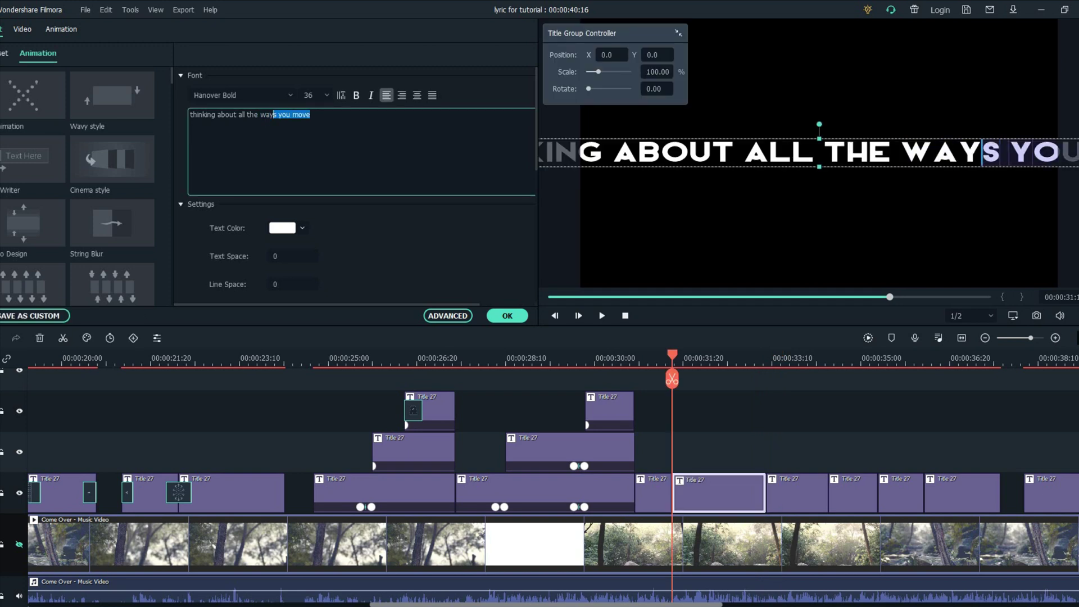
key(BackSpace)
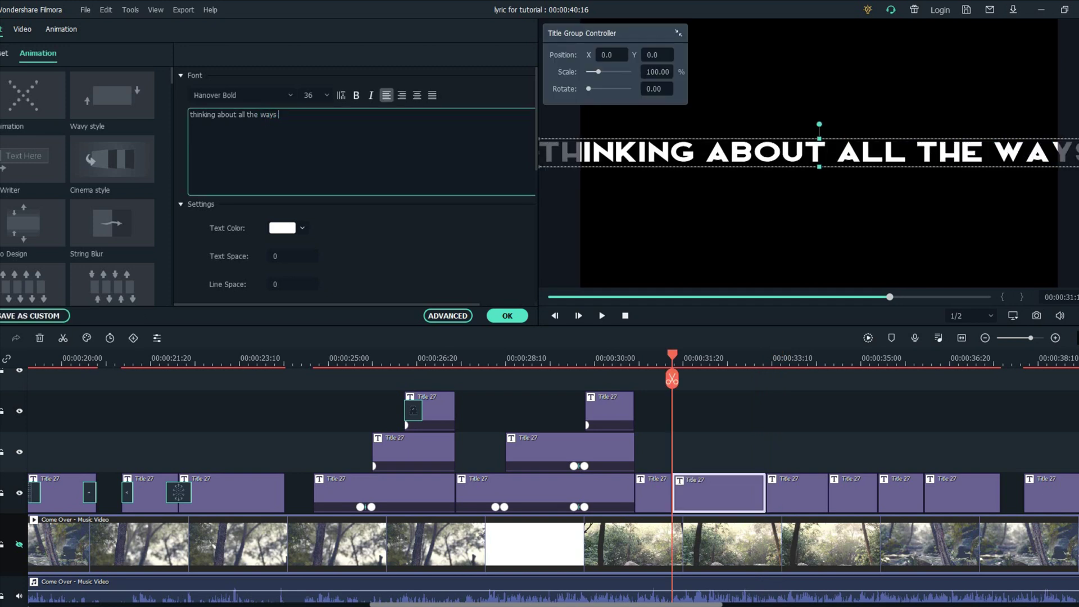
key(BackSpace)
click(308, 95)
text(24)
key(Return)
text(28)
key(Return)
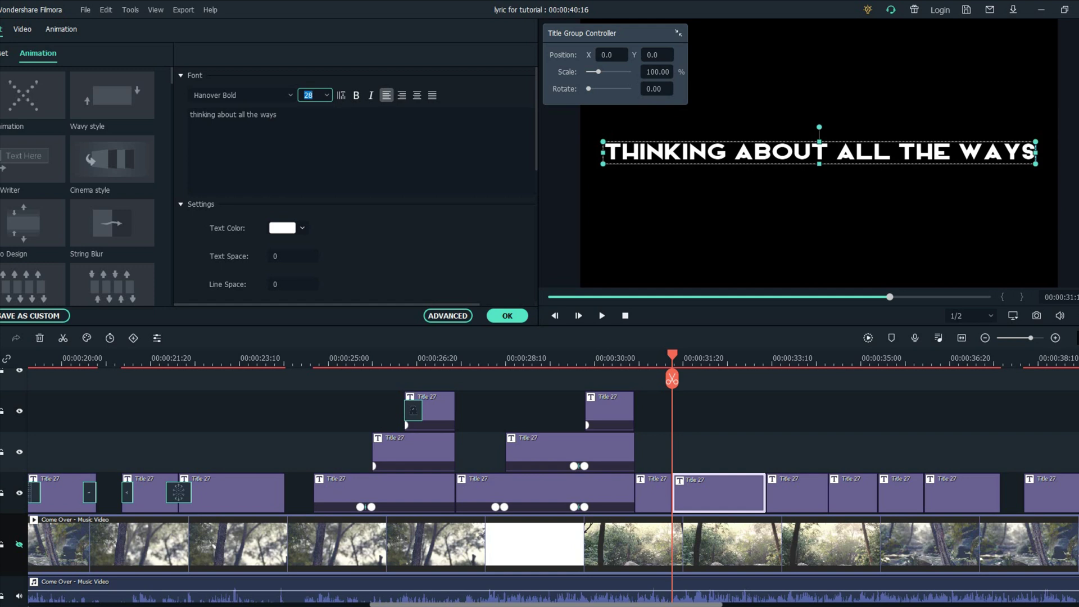
- Break the title into two lines before "all the ways", centre the text, and set the line space to -12
key(space)
key(space)
click(238, 114)
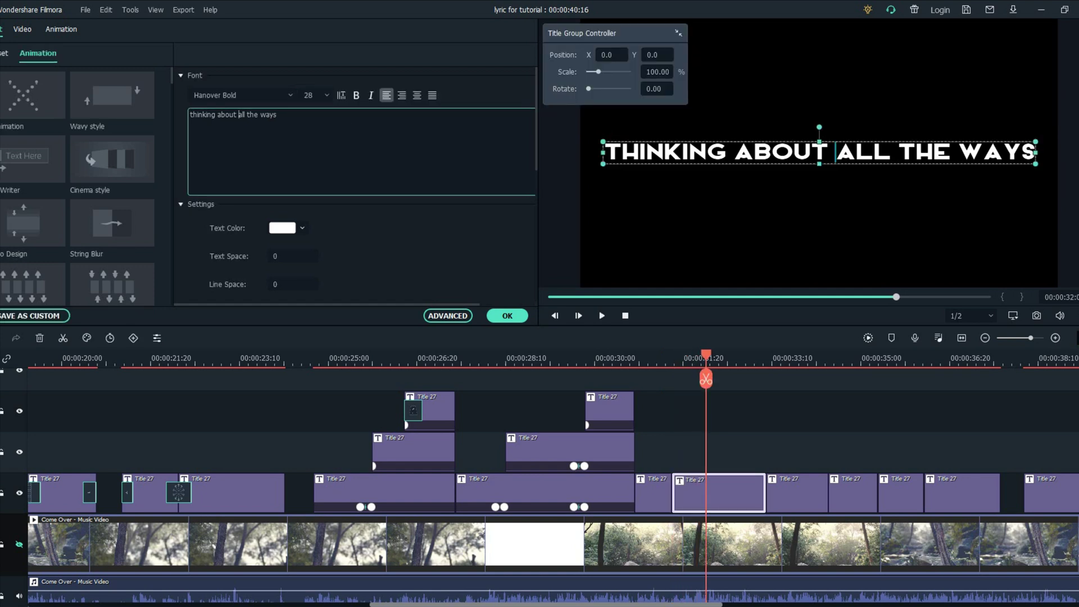
key(Return)
click(416, 95)
drag(293, 284, 279, 284)
click(819, 225)
click(818, 152)
key(space)
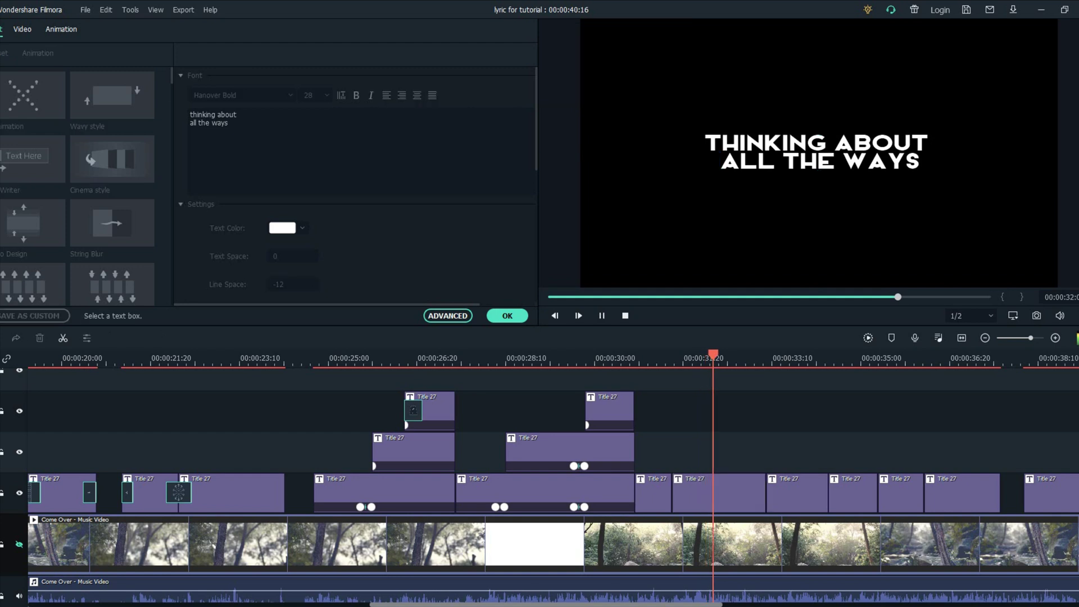
- Play on to the following "but it's easy" title and change its text to "you move"
key(space)
double_click(819, 152)
text(yoy)
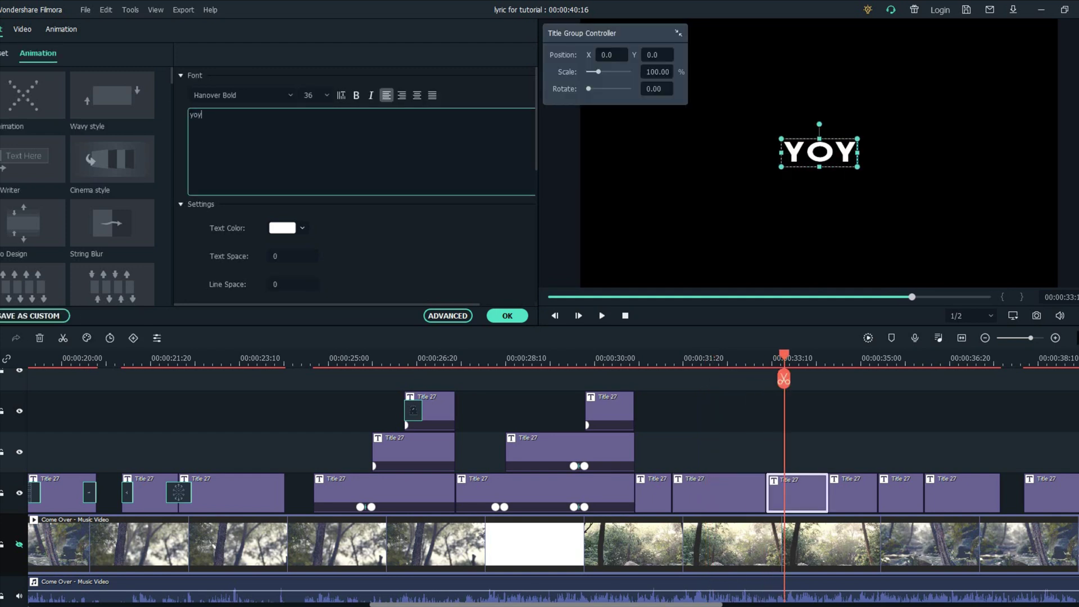
key(BackSpace)
text(u move)
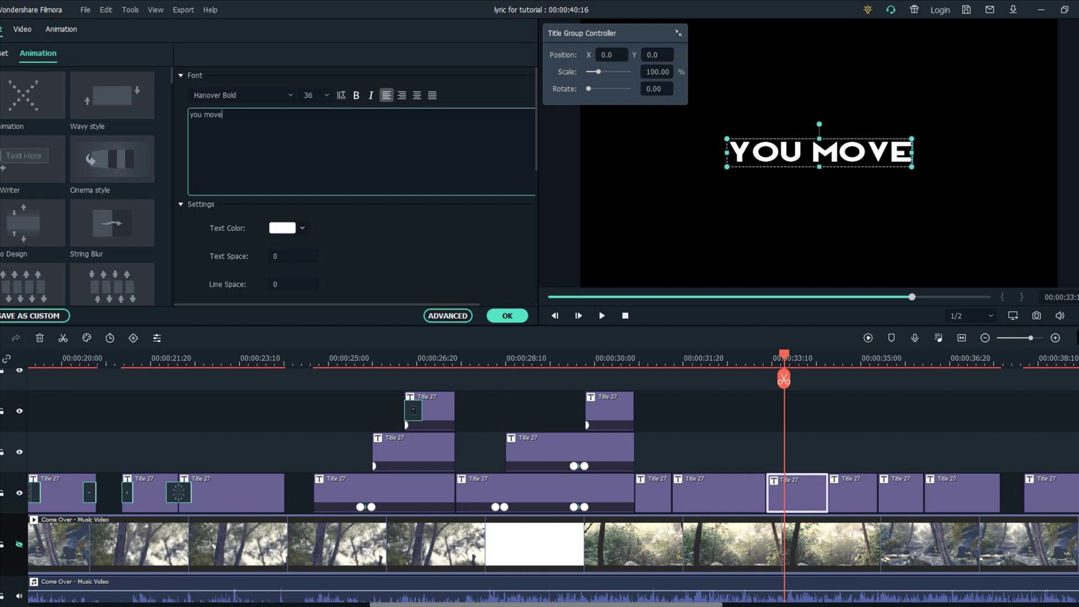
- Set the word "move" in Hanover Light, confirm the title, and save the project
drag(222, 114, 204, 114)
click(242, 95)
key(Down)
key(Down)
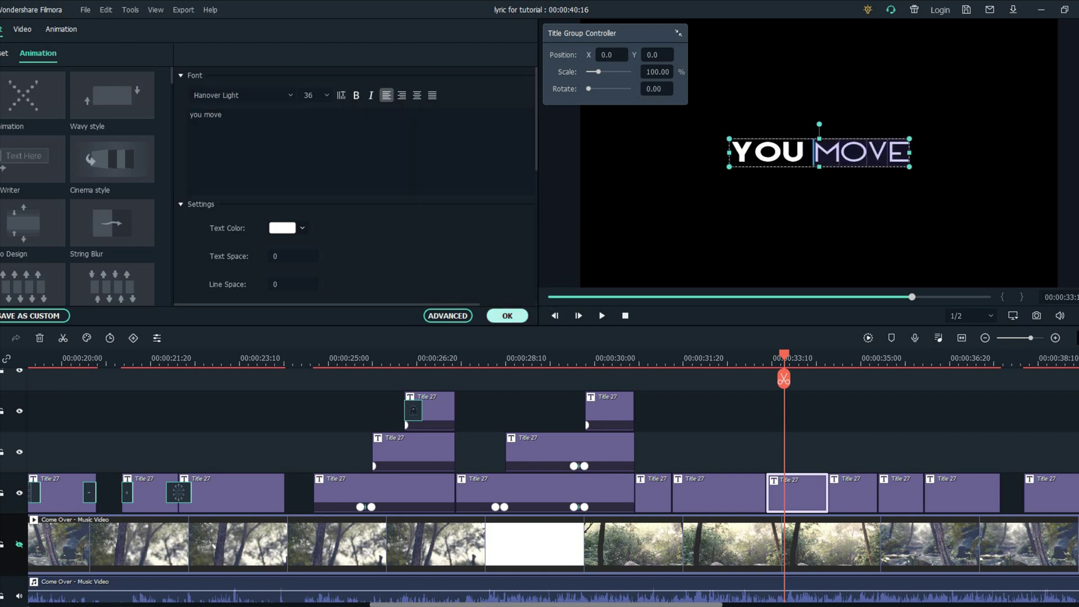
click(506, 316)
click(621, 358)
key(space)
key(ctrl+s)
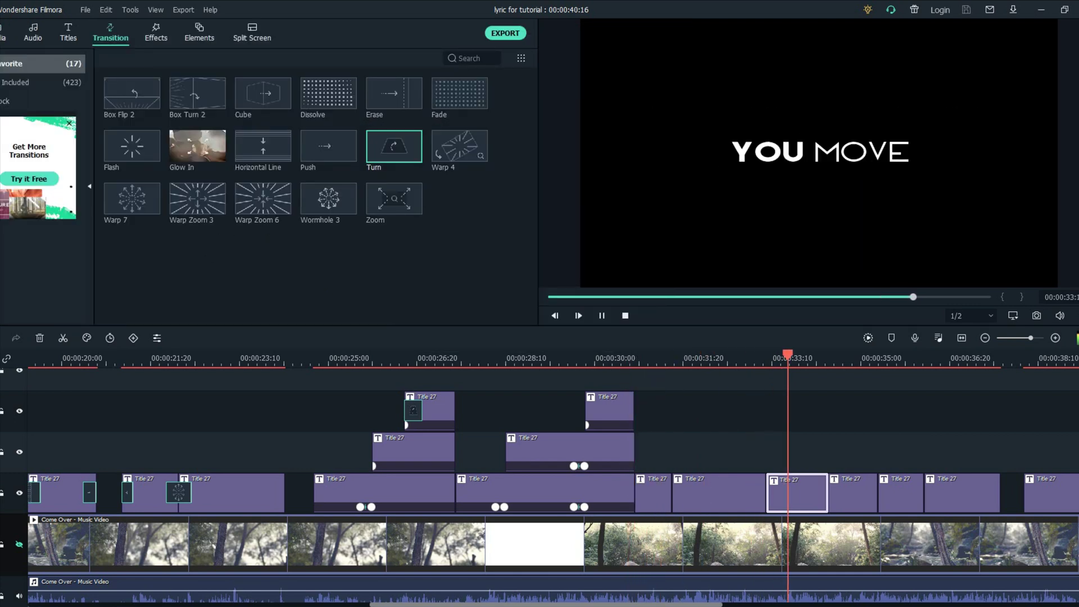
- Change the text of the title starting at about 34 seconds to "this isolation"
key(ctrl+=)
double_click(514, 493)
key(space)
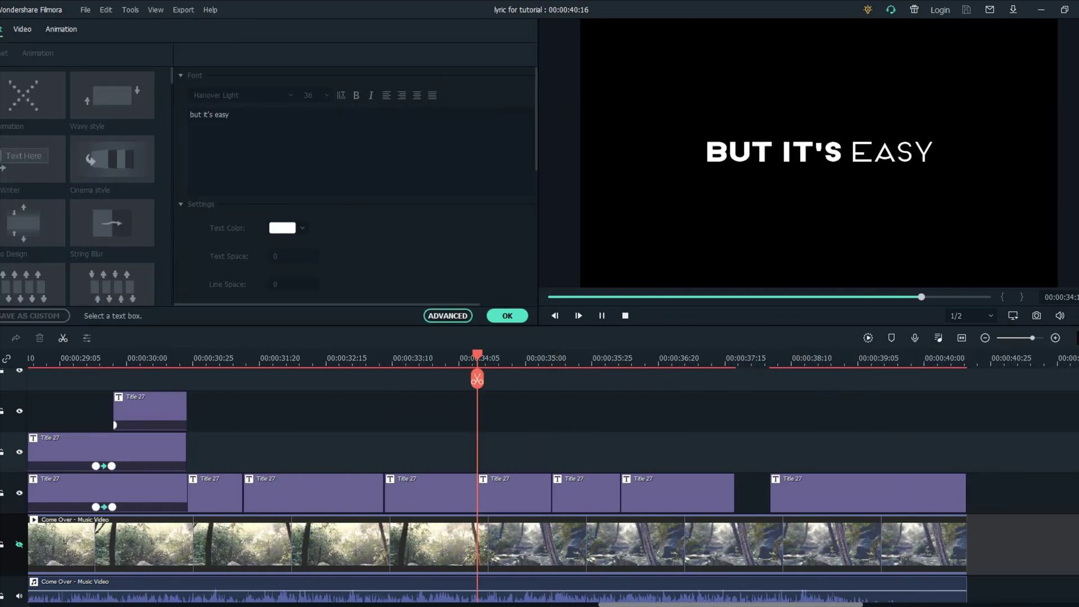
key(space)
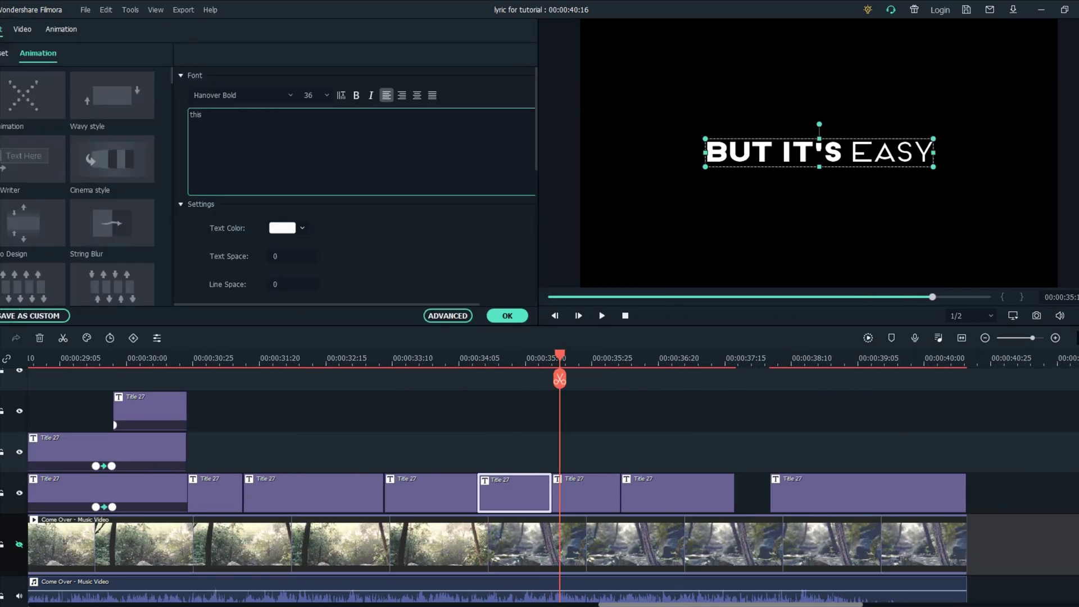
- Change the text of the title starting at about 35 seconds to "got me feeling"
double_click(585, 493)
click(227, 114)
key(ctrl+a)
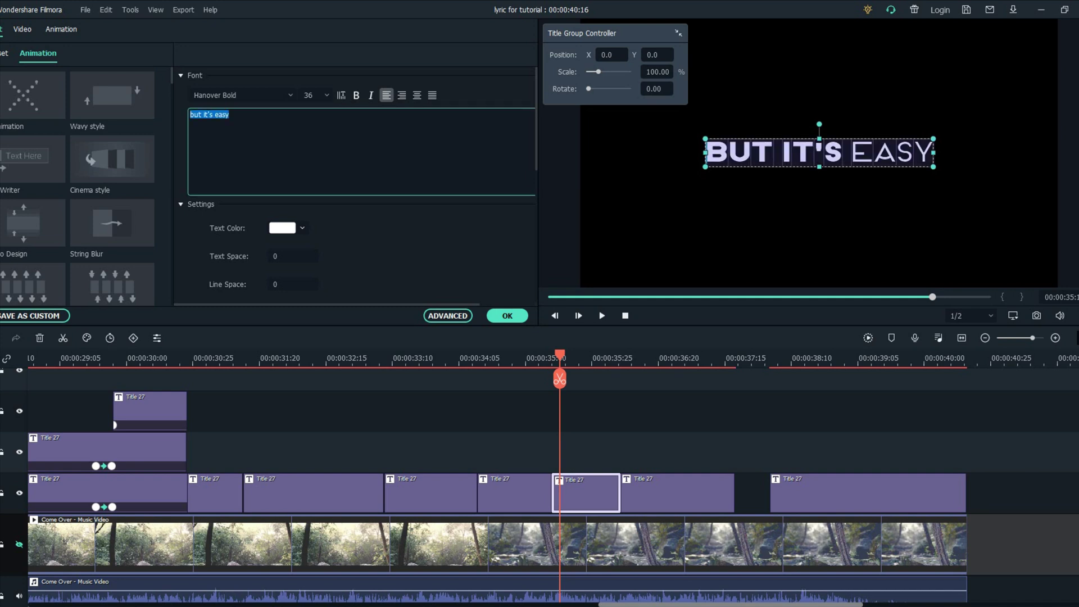
text(got me feeling)
- Change the text of the title starting at about 36 seconds to "like a mood" and replay the section
double_click(677, 493)
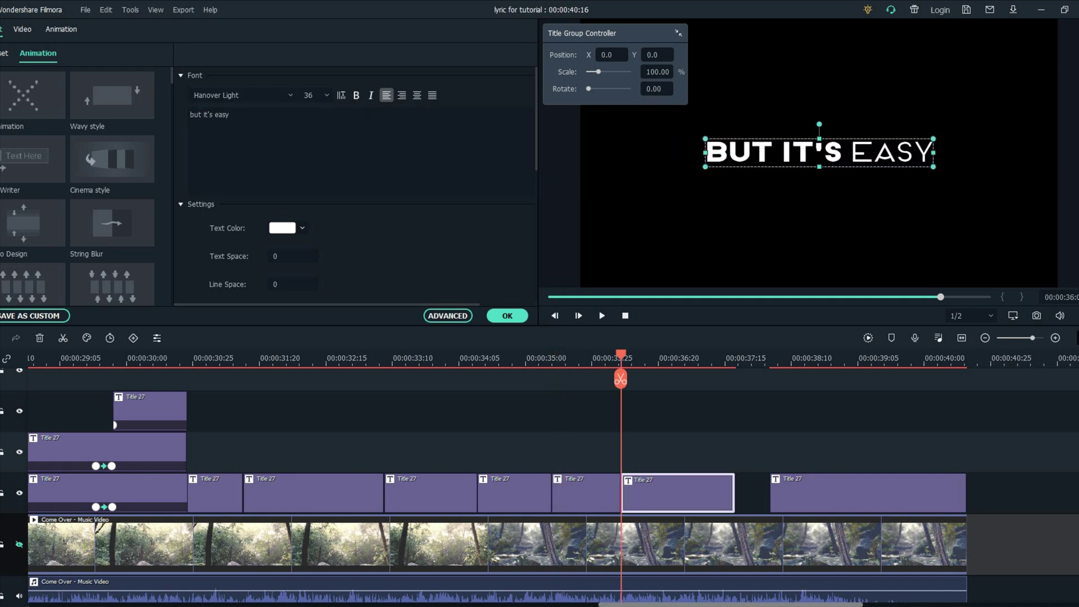
click(228, 115)
key(ctrl+a)
text(like a modd)
key(BackSpace)
key(BackSpace)
text(od)
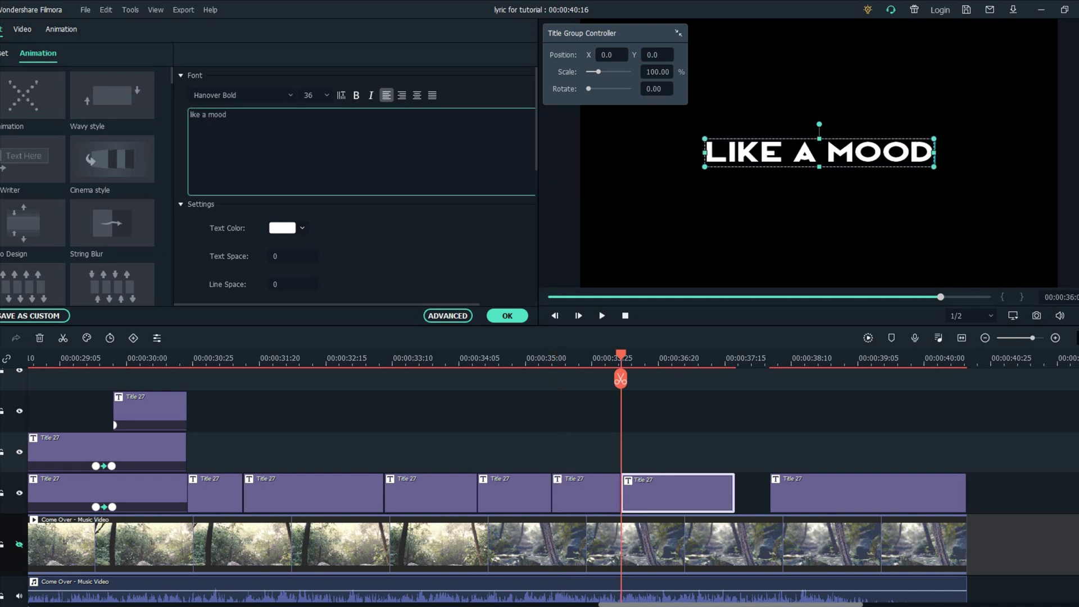
click(507, 315)
click(411, 358)
key(space)
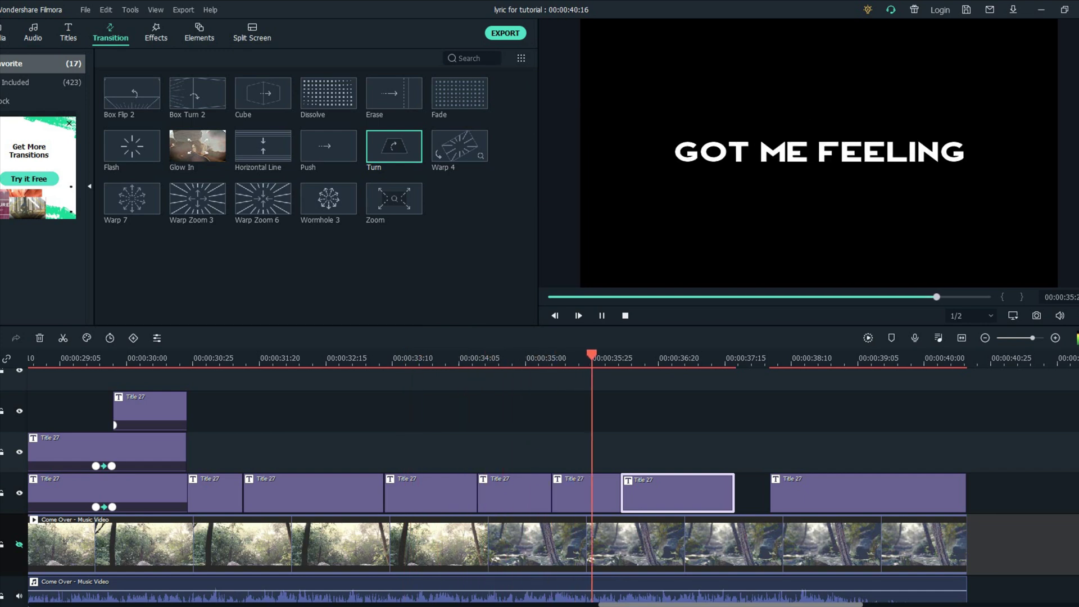
- Set the whole "like a mood" title in Hanover Italic and confirm it
double_click(677, 492)
click(227, 115)
key(ctrl+a)
click(240, 95)
key(Down)
key(Down)
key(Down)
key(Down)
key(Down)
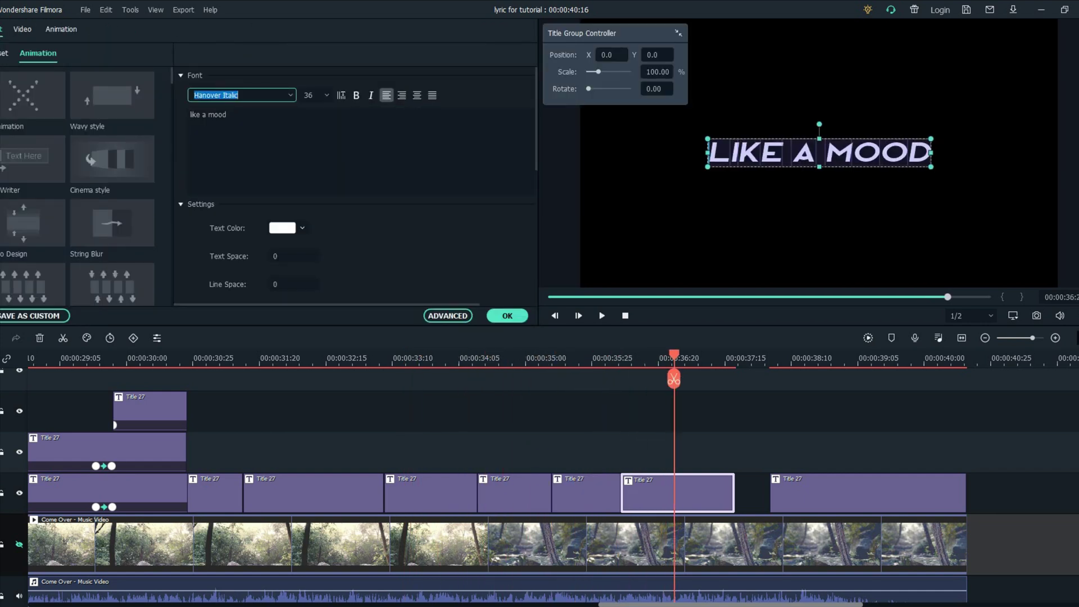
click(506, 315)
- Replay from "this isolation" and split the last title shortly after its start, at about 38 seconds
click(537, 358)
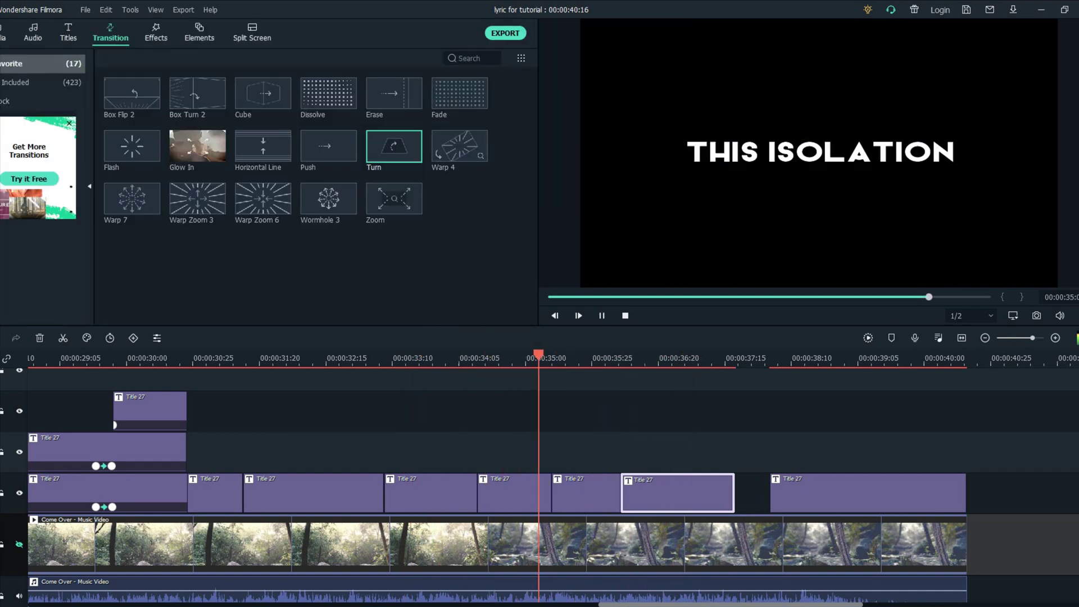
key(space)
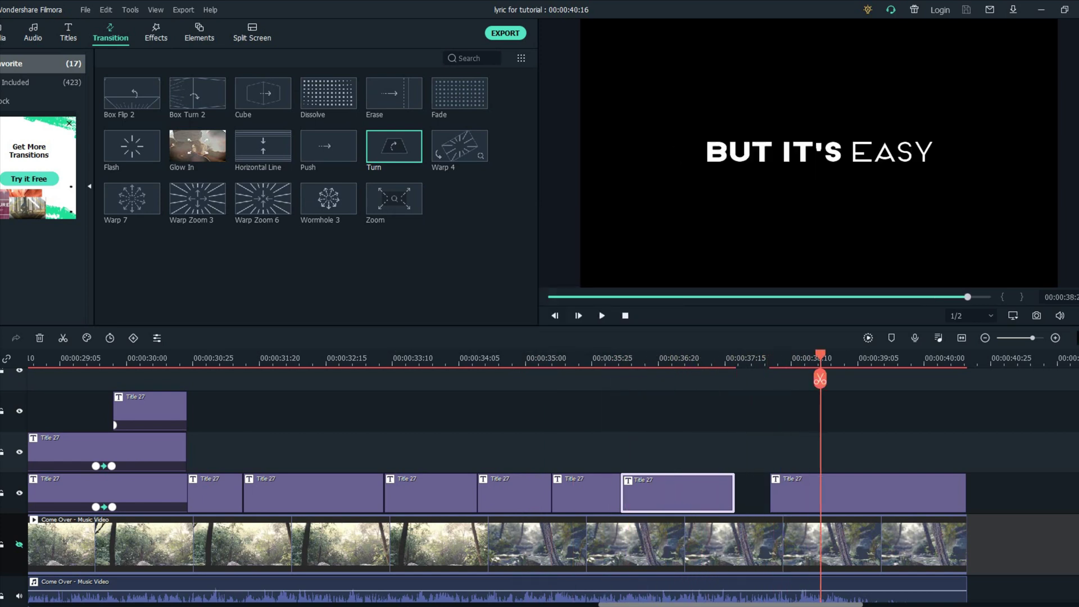
click(773, 493)
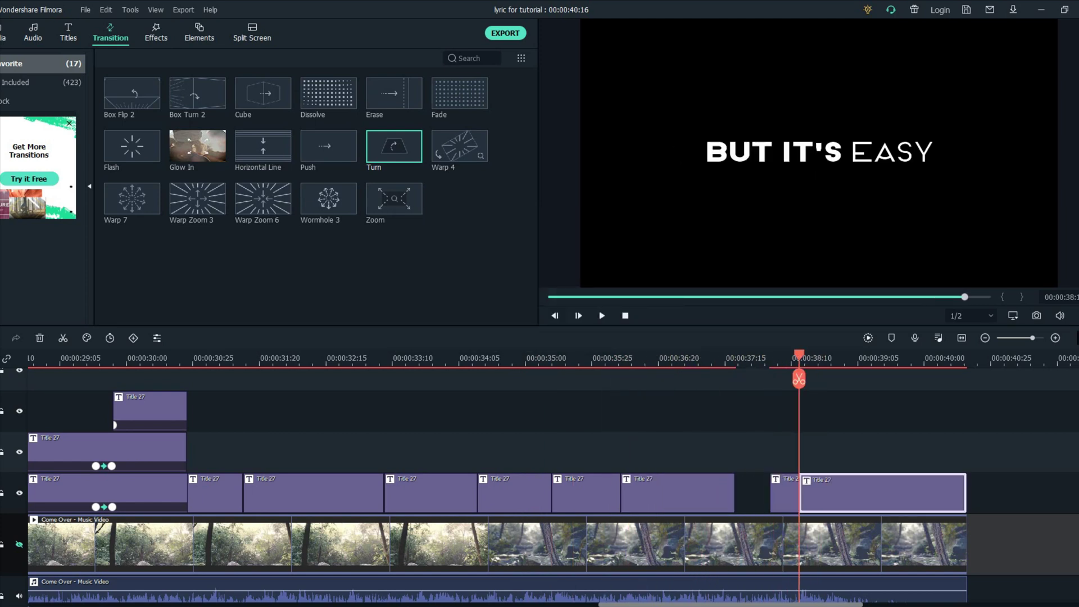
- Change the first piece of the last title to "my" in Hanover Bold, size 72
double_click(785, 493)
key(ctrl+a)
text(my)
scroll(309, 95, down, 6)
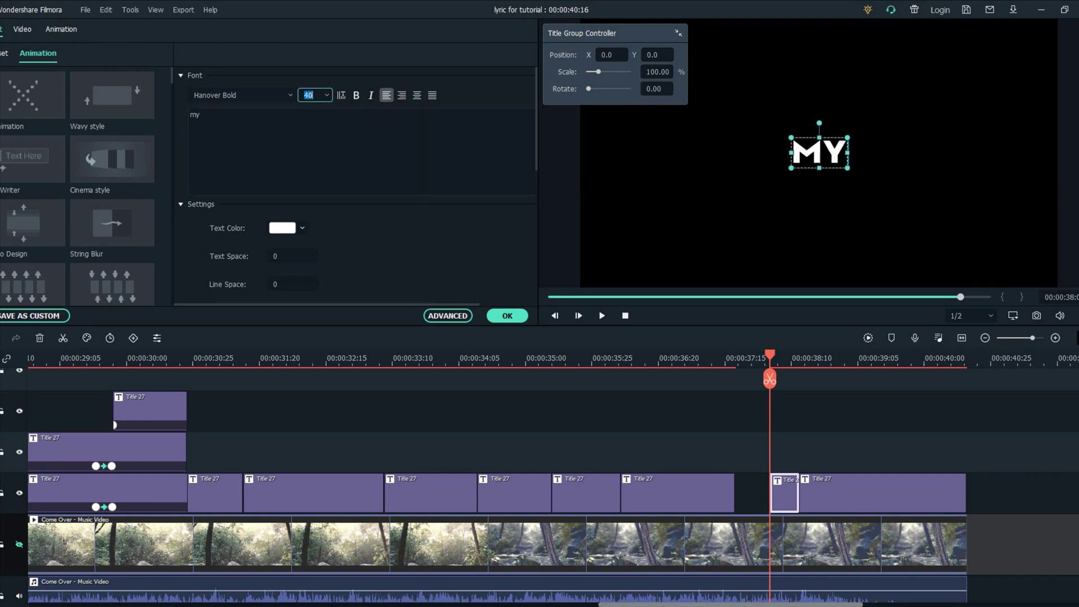
- Move the second piece of the last title up one track and extend the "my" title to the video's end
drag(883, 493, 882, 452)
click(784, 493)
drag(798, 493, 965, 493)
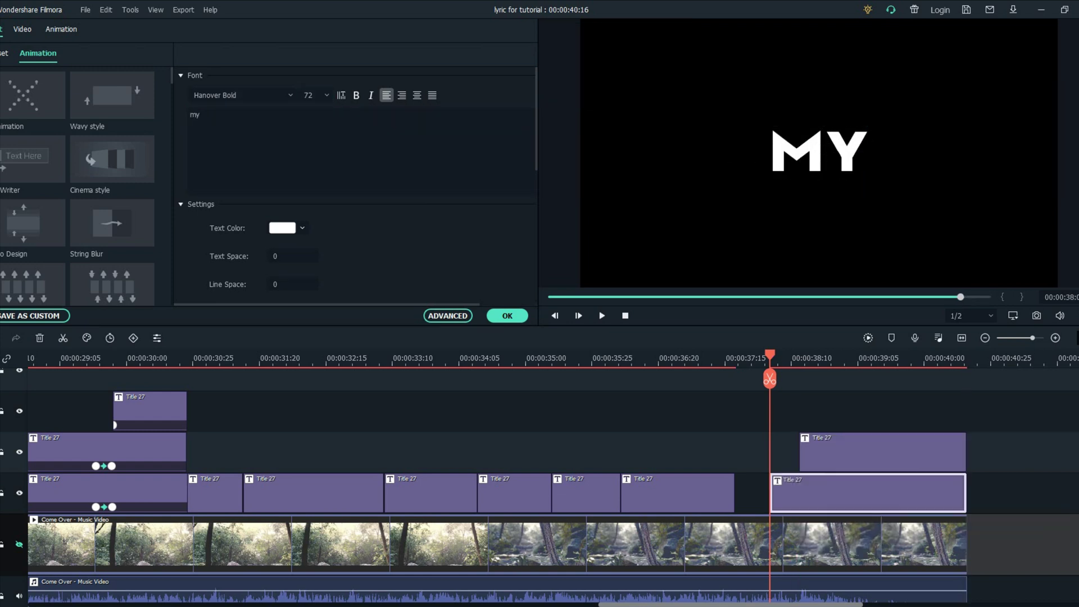
- Change the text of the last title on the upper track to "love"
double_click(882, 452)
click(360, 150)
key(ctrl+a)
text(love)
- Keyframe the "my" title's position so it moves to X -165 where the "love" title begins
click(784, 493)
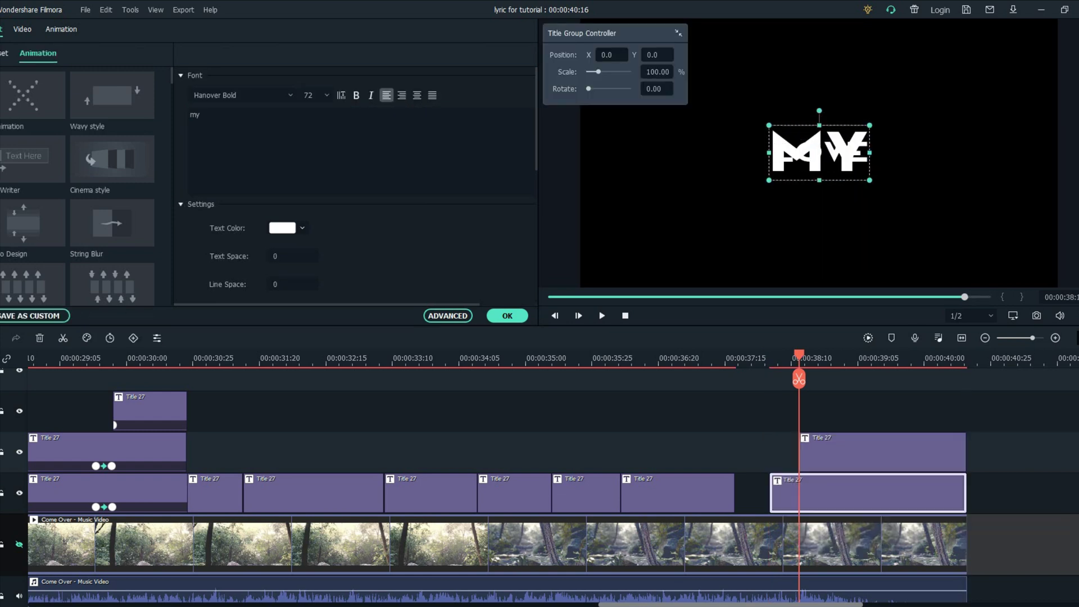
drag(799, 378, 802, 378)
click(61, 29)
click(199, 99)
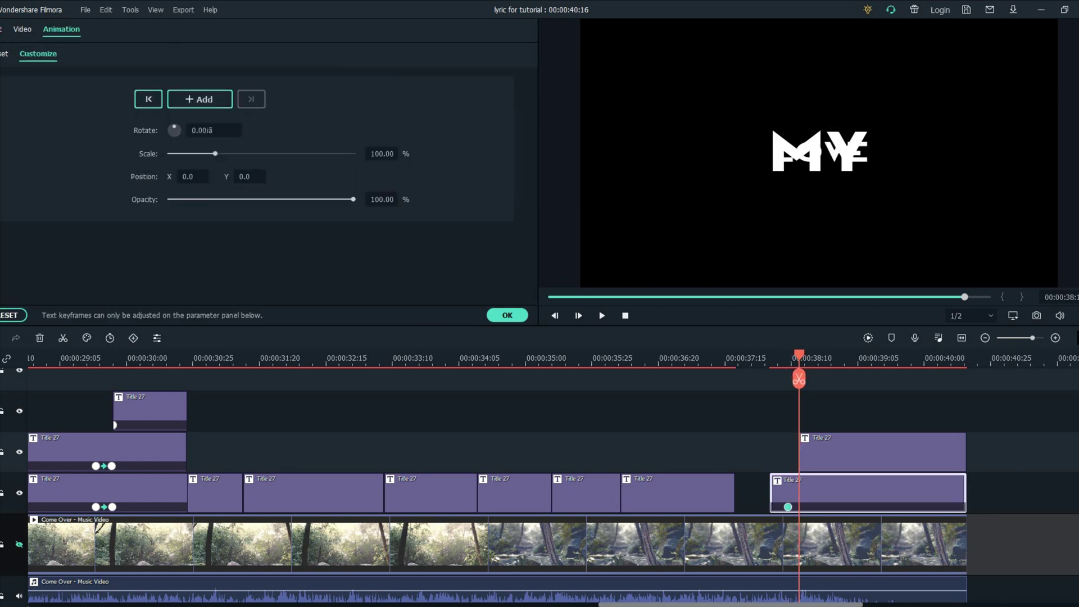
click(193, 177)
text(-165)
key(Return)
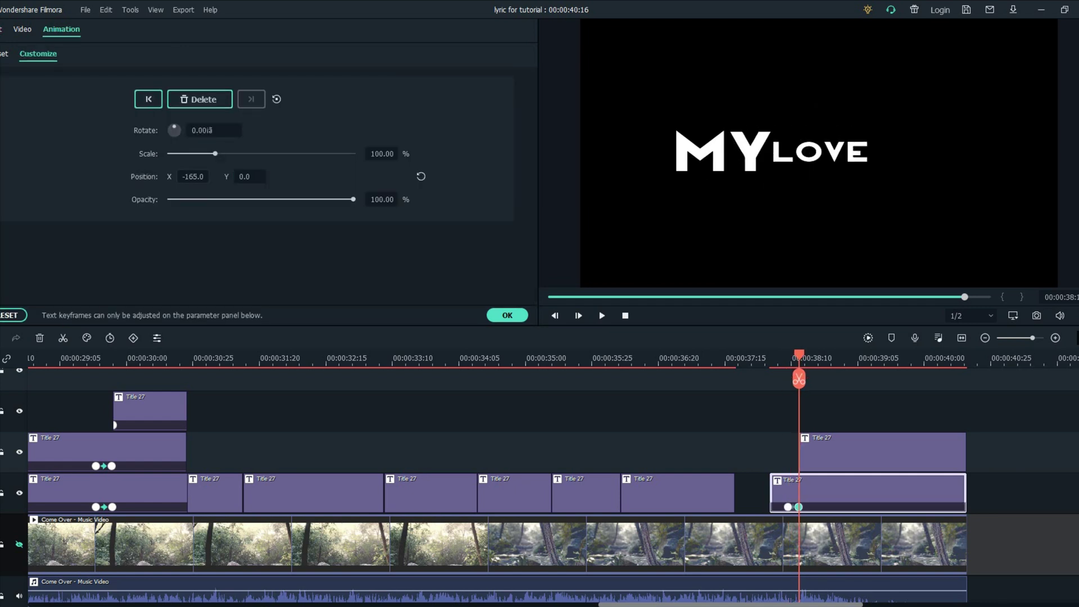
- Keyframe the "love" title at X 67 and adjust the "my" title's second keyframe to X -89
click(881, 451)
click(193, 177)
text(67)
key(Return)
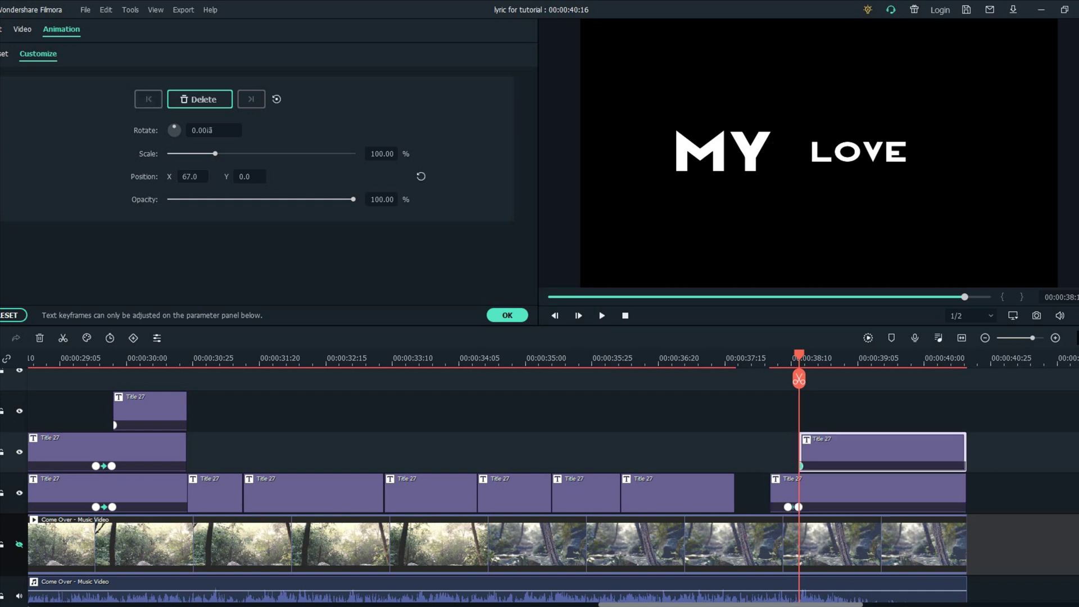
click(869, 493)
drag(193, 176, 235, 177)
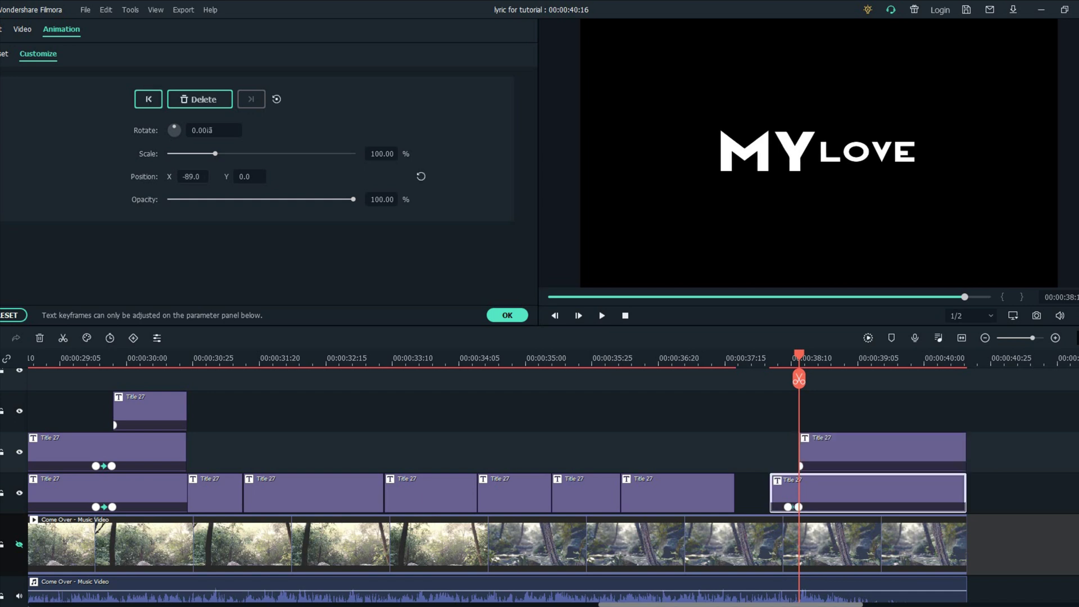
- Set the "love" title in Hanover Italic at size 44 and confirm it
click(882, 452)
click(1, 28)
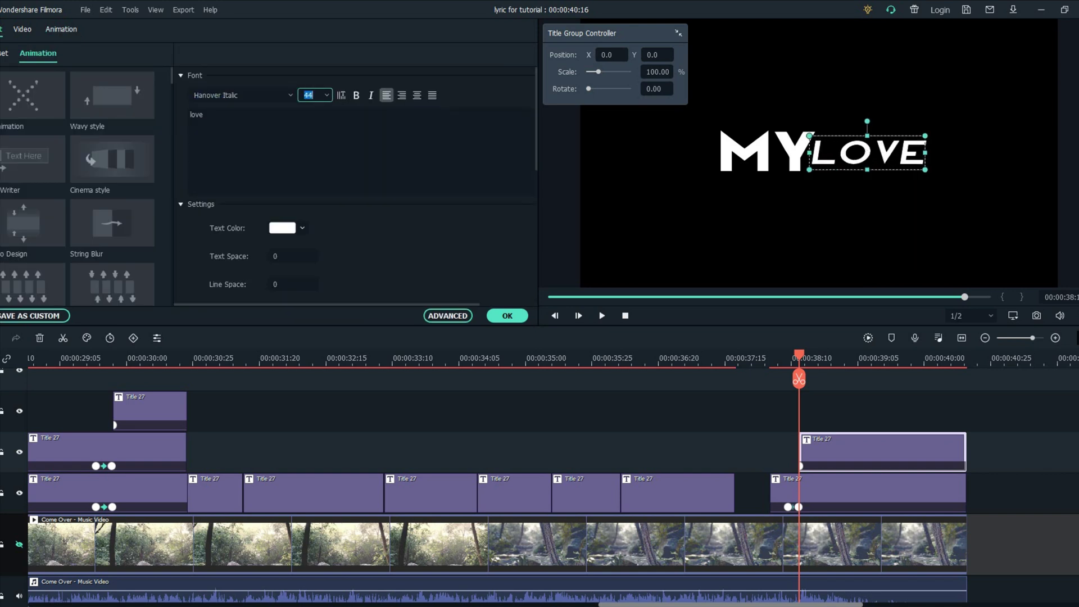
click(507, 315)
- Replay the ending, save the project, and return the playhead to about 13 seconds, just before the first title
key(space)
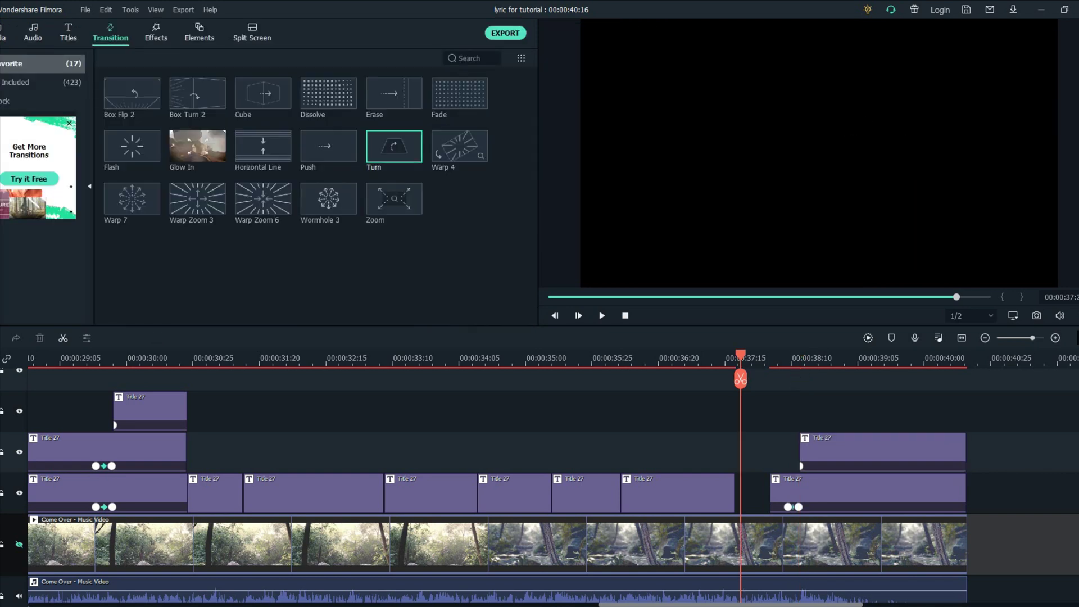
key(ctrl+s)
key(ctrl+minus)
key(ctrl+minus)
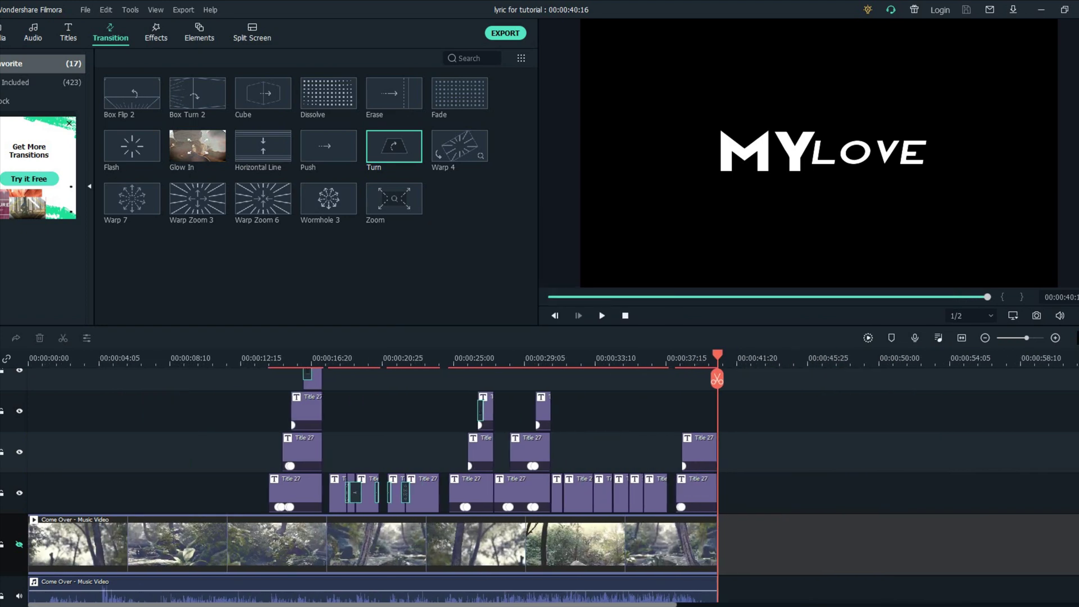
click(254, 358)
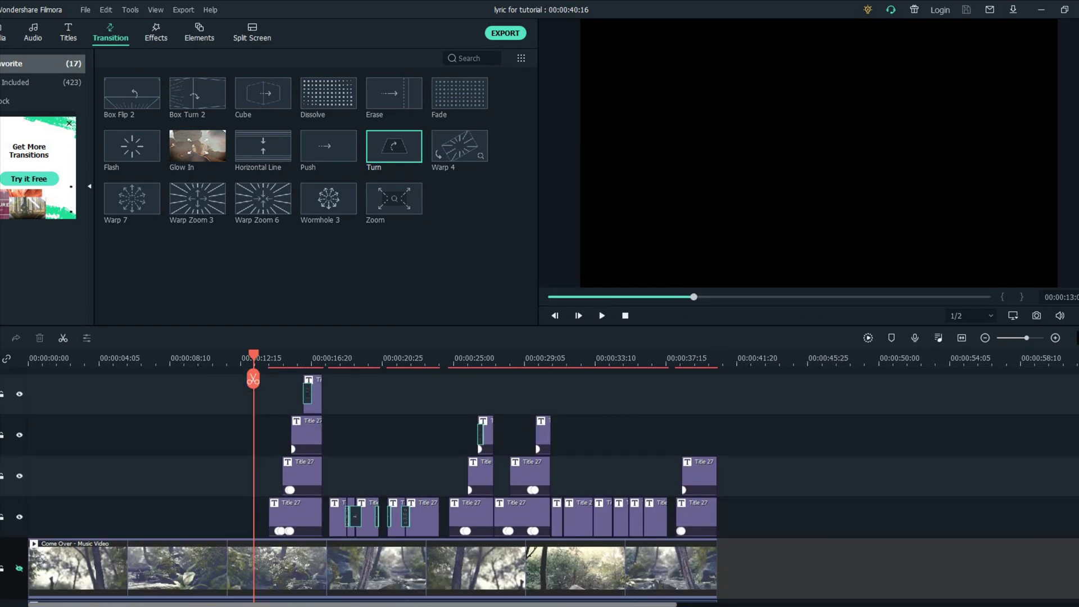
- Play back the titles from about 13 seconds, and add Warp Zoom 3 and Push transitions at the first two title cuts after 30 seconds
key(space)
key(space)
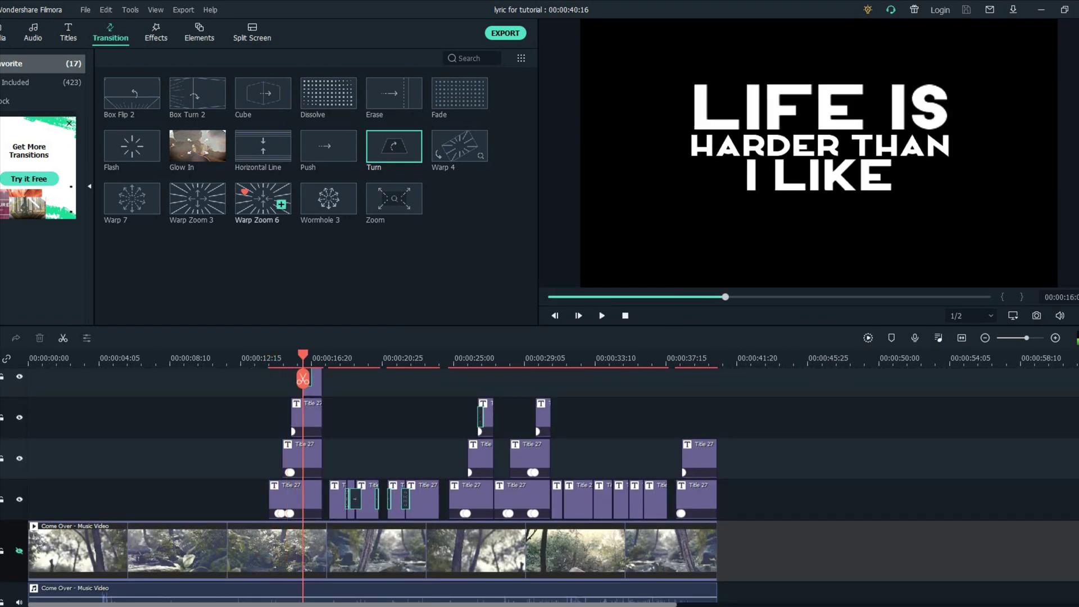
key(space)
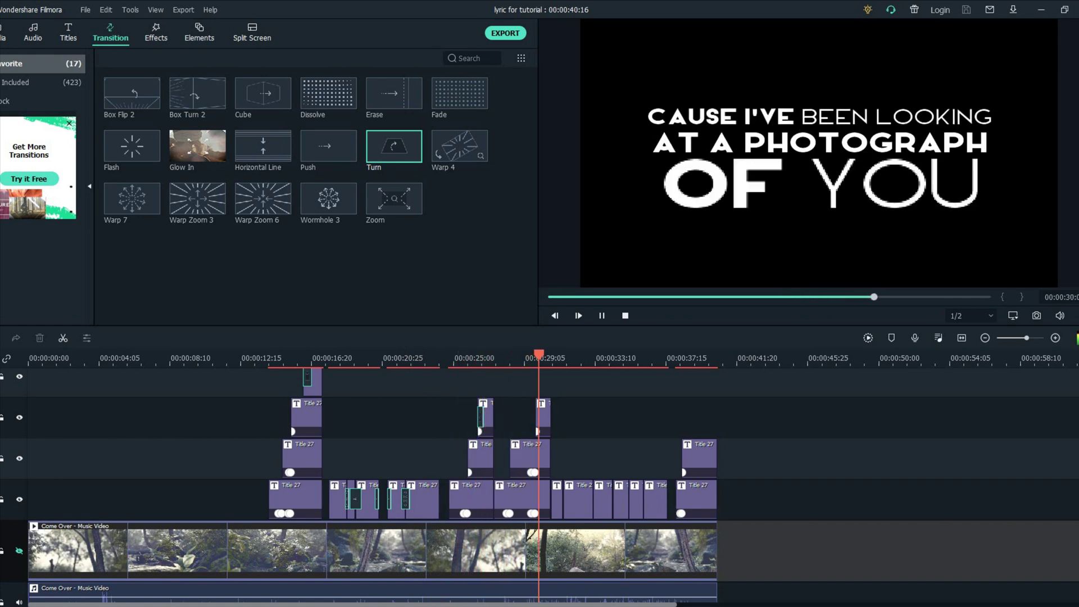
key(space)
key(ctrl+=)
key(ctrl+=)
drag(197, 199, 576, 499)
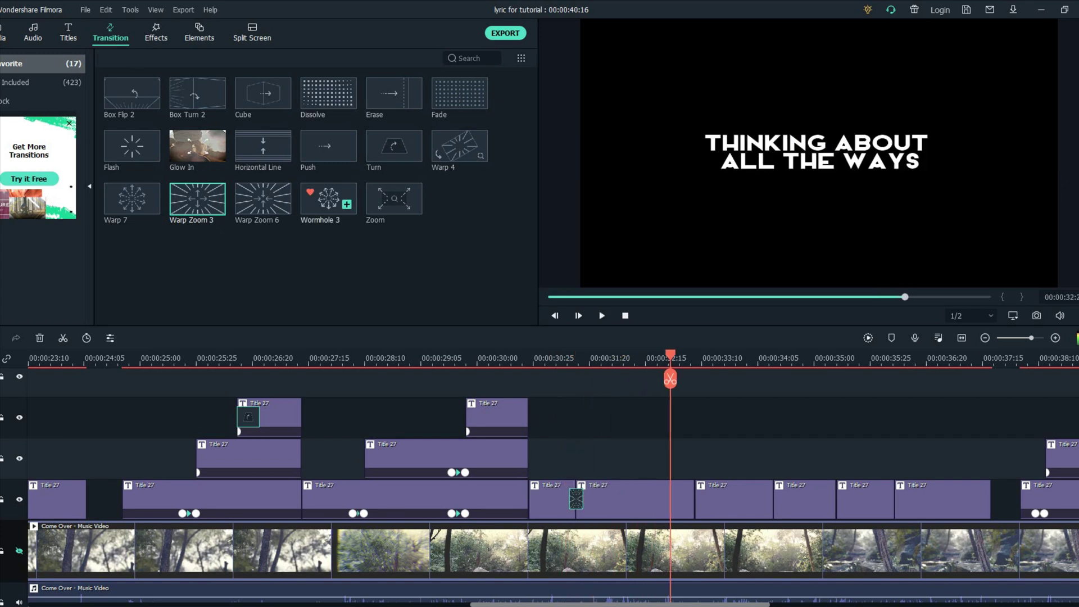
drag(328, 146, 696, 498)
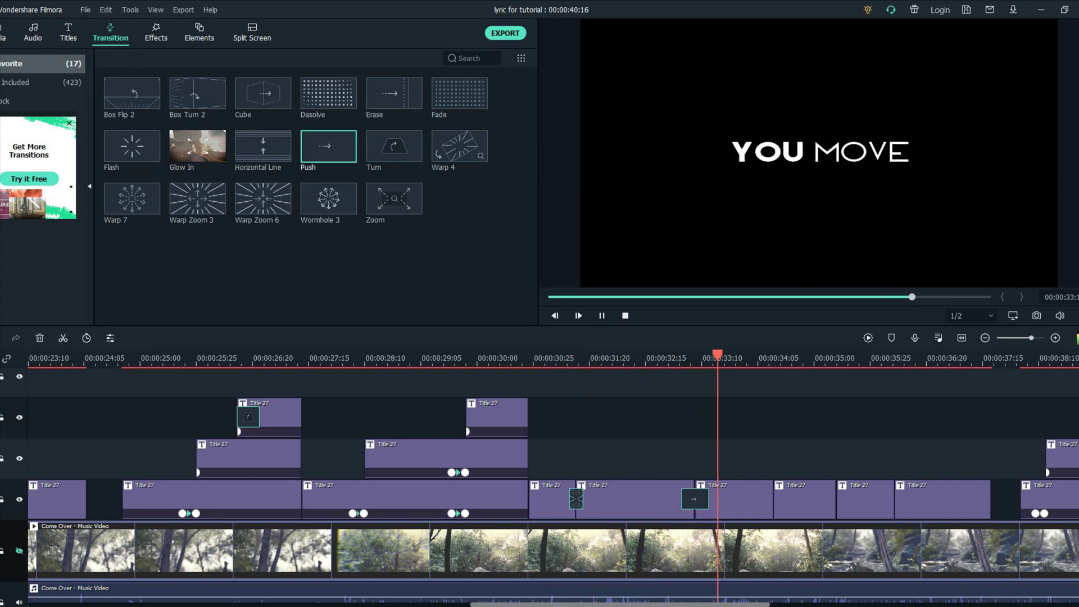
- Add Erase, Box Turn 2 and Horizontal Line transitions, in that order, at the three remaining title cuts between 34 and 37 seconds
drag(393, 94, 773, 498)
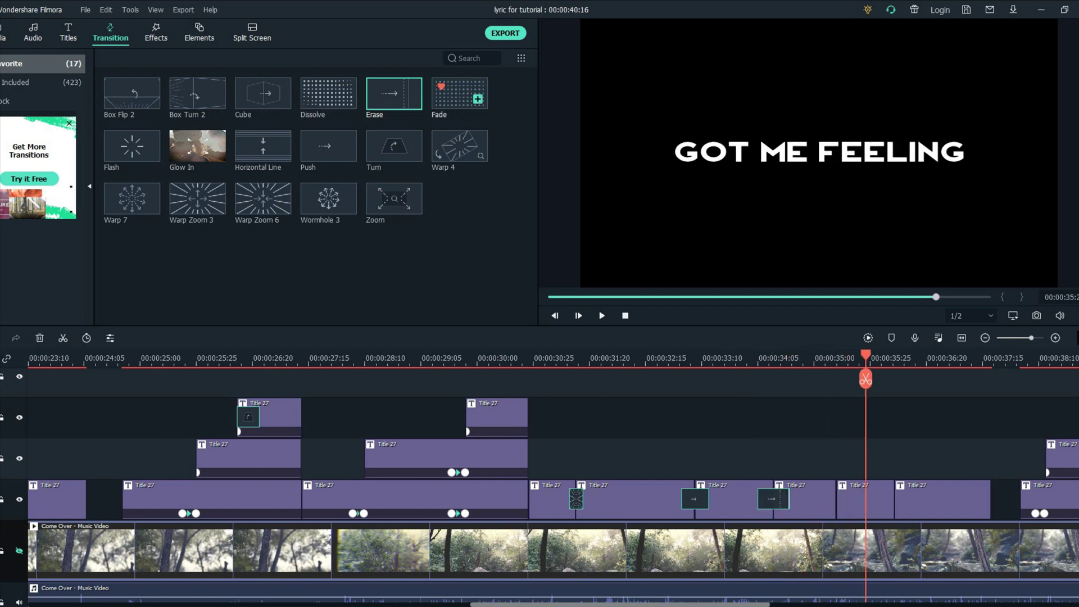
drag(197, 94, 836, 499)
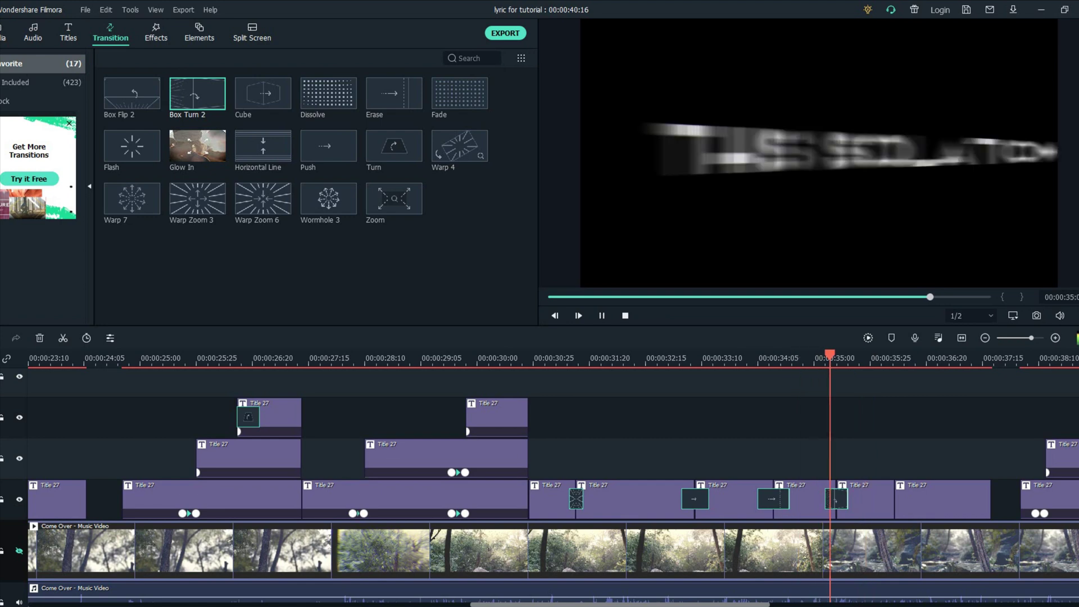
drag(262, 146, 906, 498)
key(space)
key(ctrl+minus)
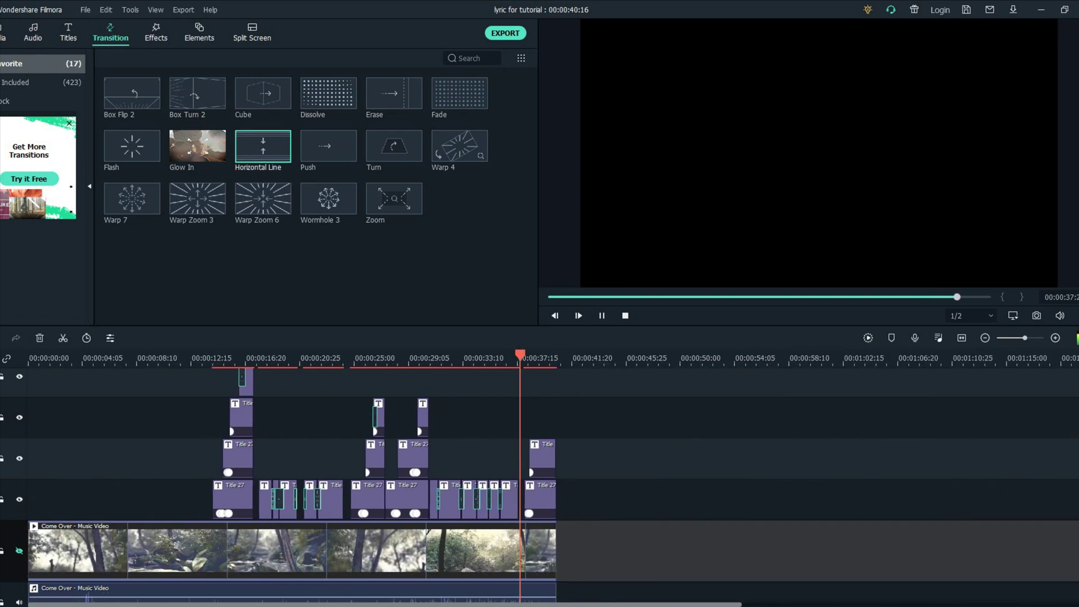
- Search the effects for "mil" and add the Mild effect above the titles, spanning from the first title to the last
key(ctrl+equal)
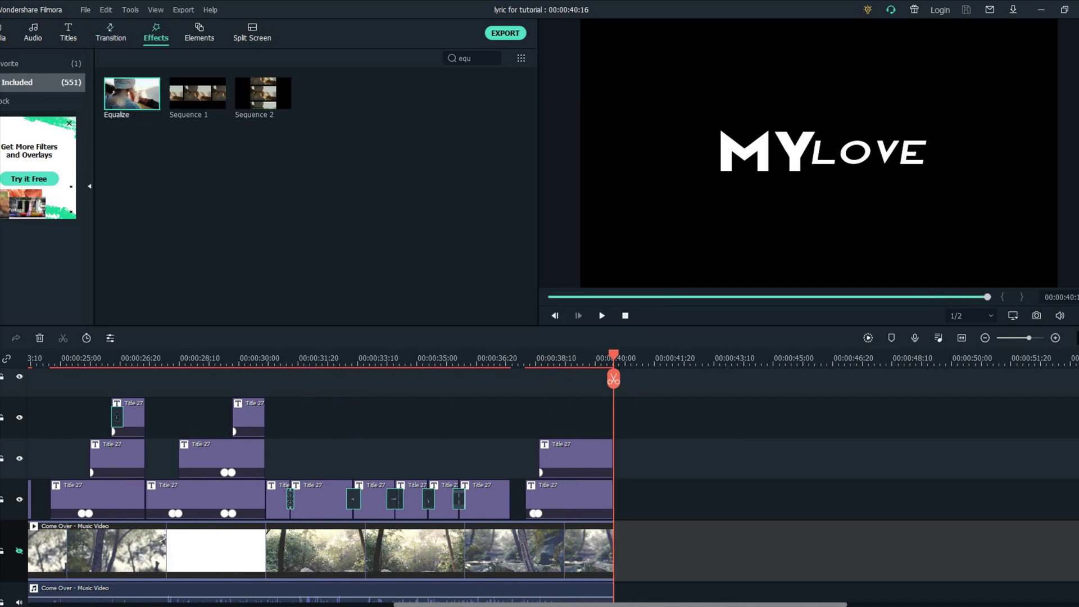
key(BackSpace)
key(BackSpace)
key(BackSpace)
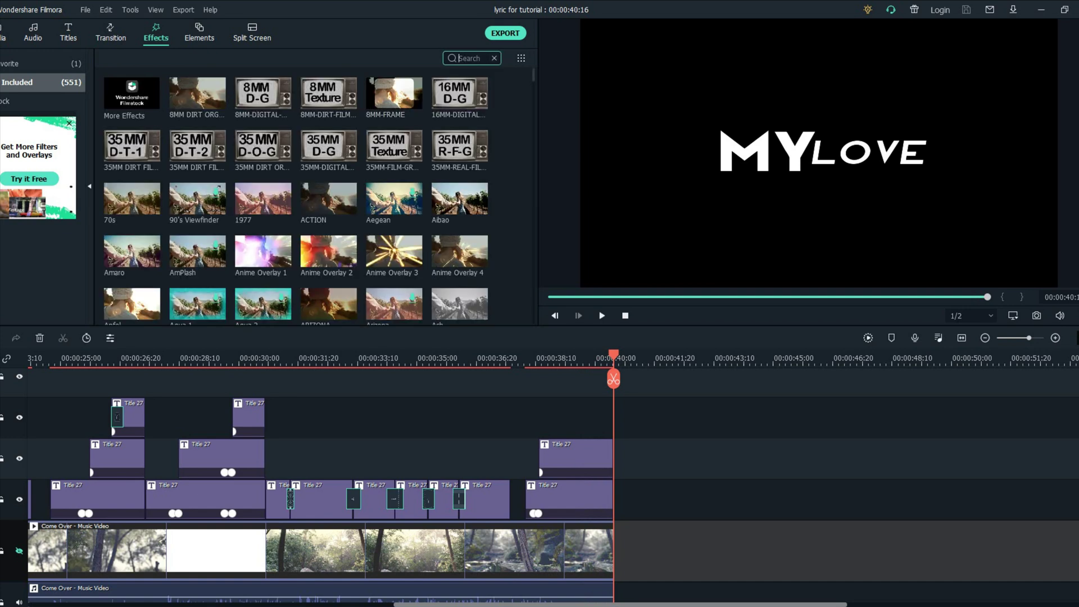
text(m)
text(il)
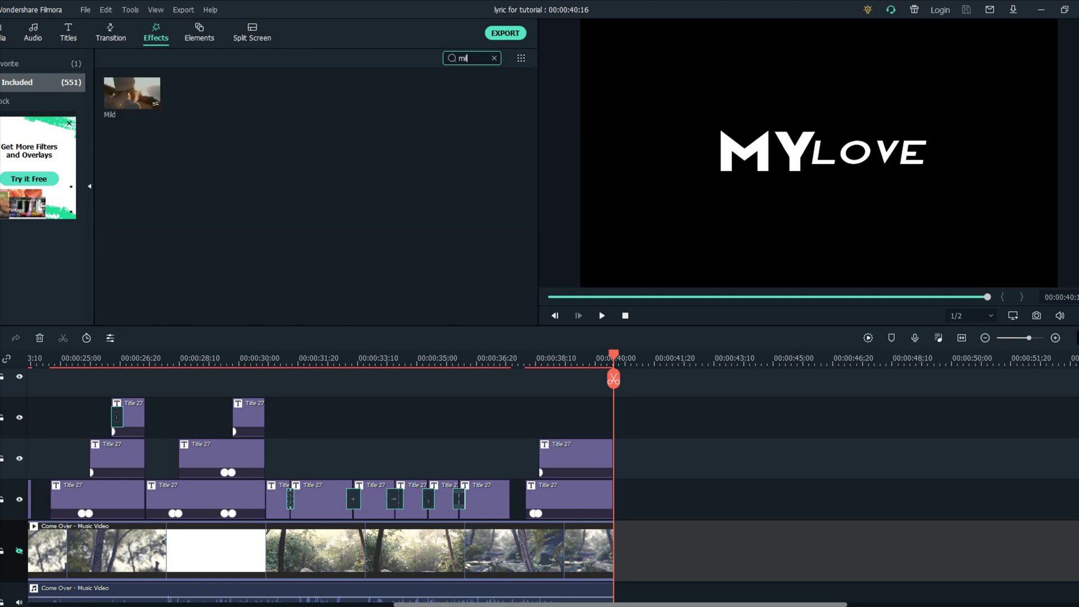
drag(132, 93, 332, 387)
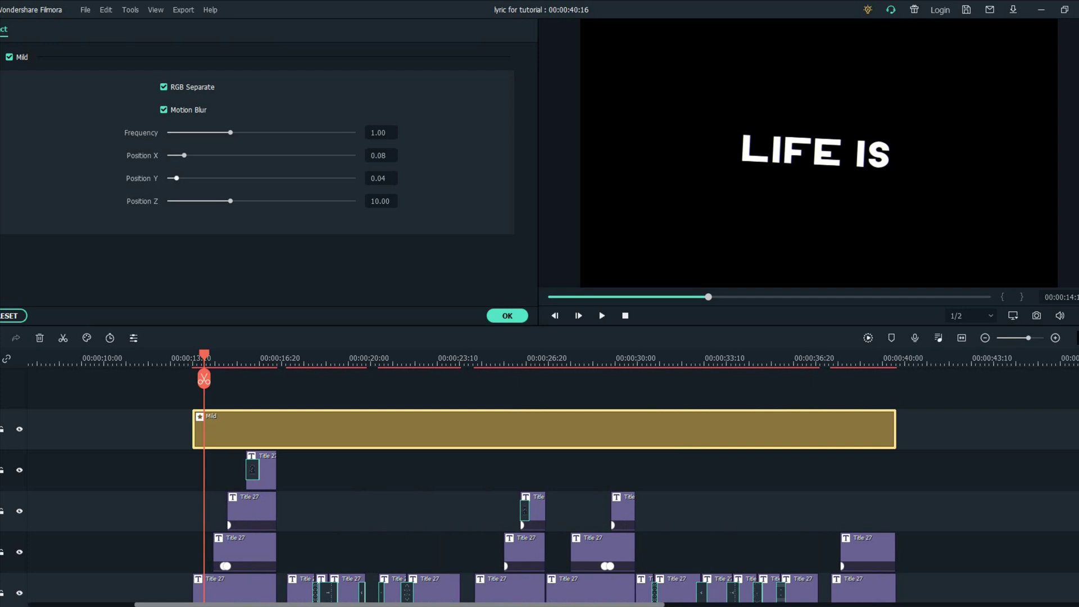
- Set the Mild effect's Position Y and Position Z to 0.00 and replay the titles from just before the first one
drag(177, 179, 169, 178)
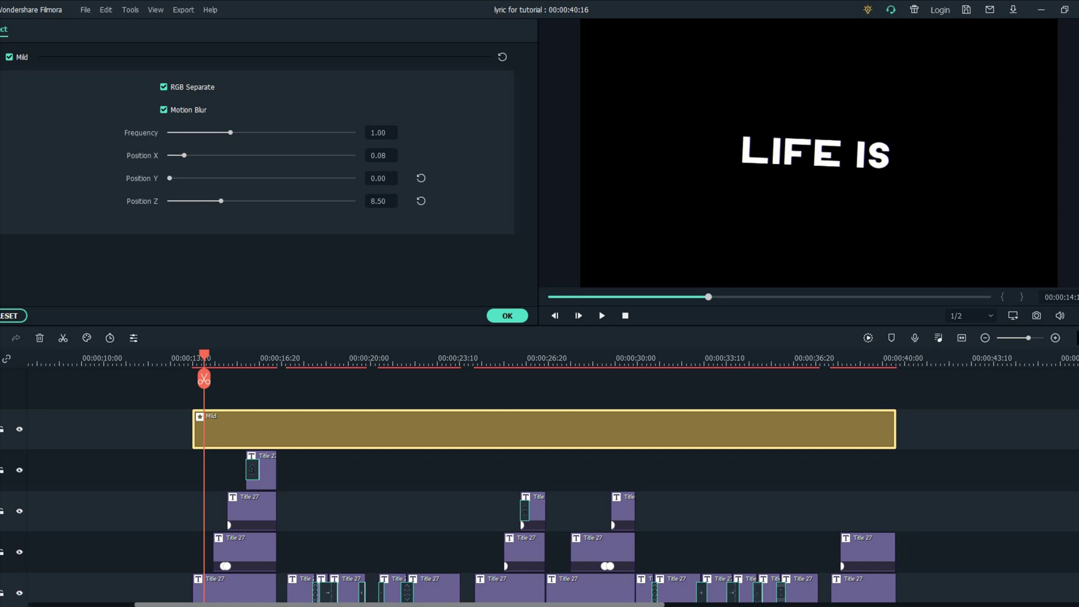
drag(221, 201, 174, 201)
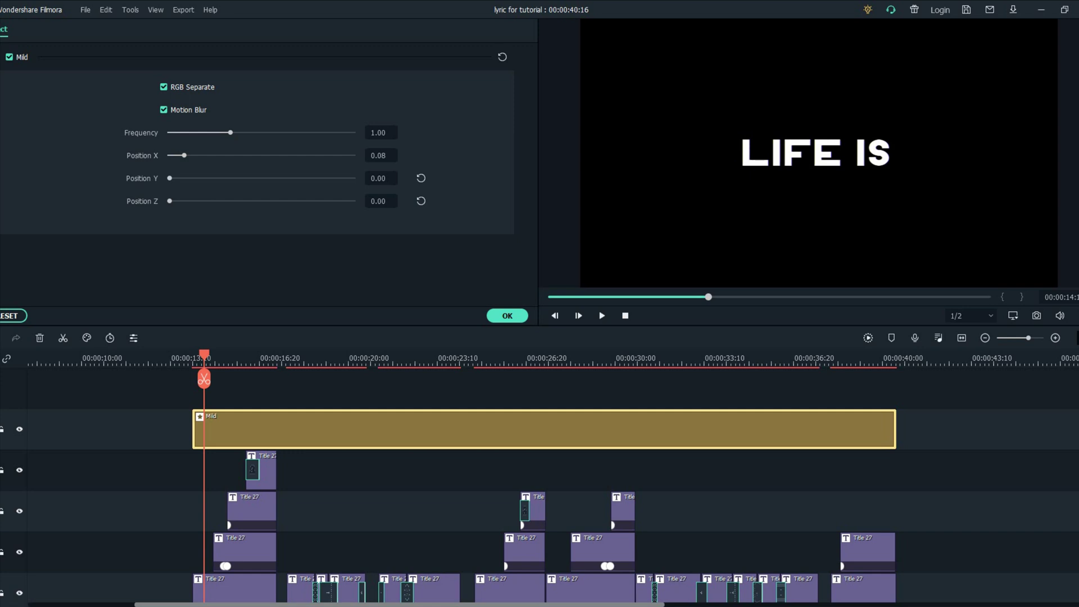
drag(204, 355, 180, 355)
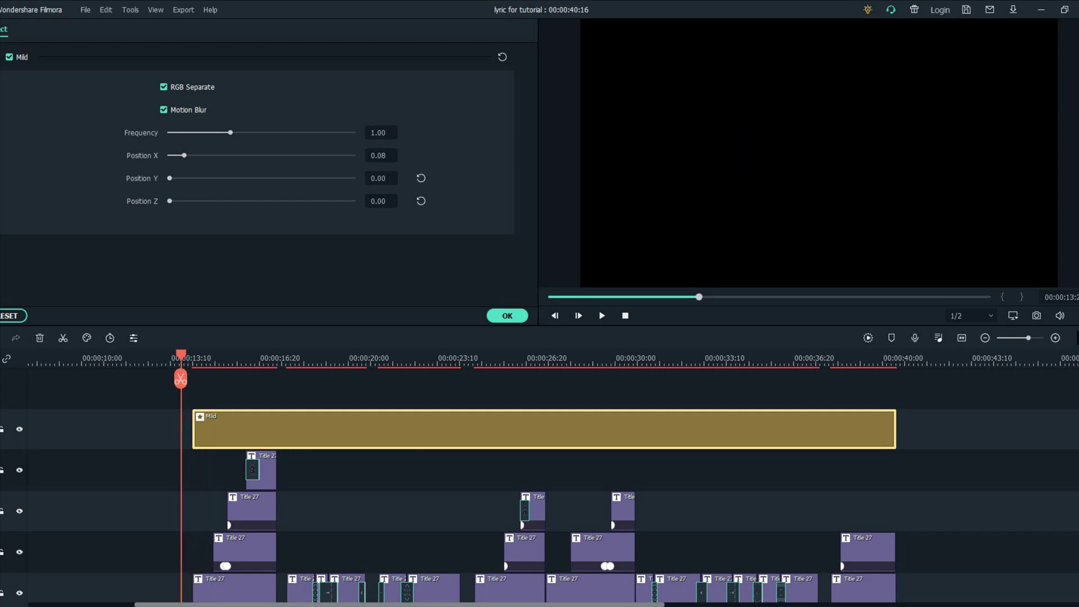
key(space)
scroll(553, 488, down, 1)
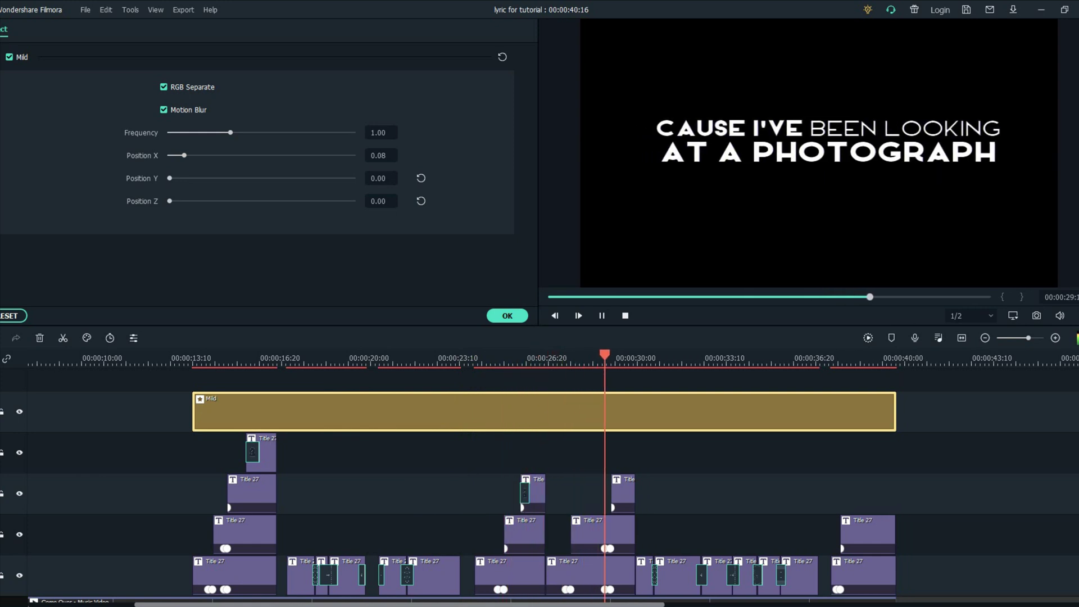
scroll(552, 488, down, 4)
key(space)
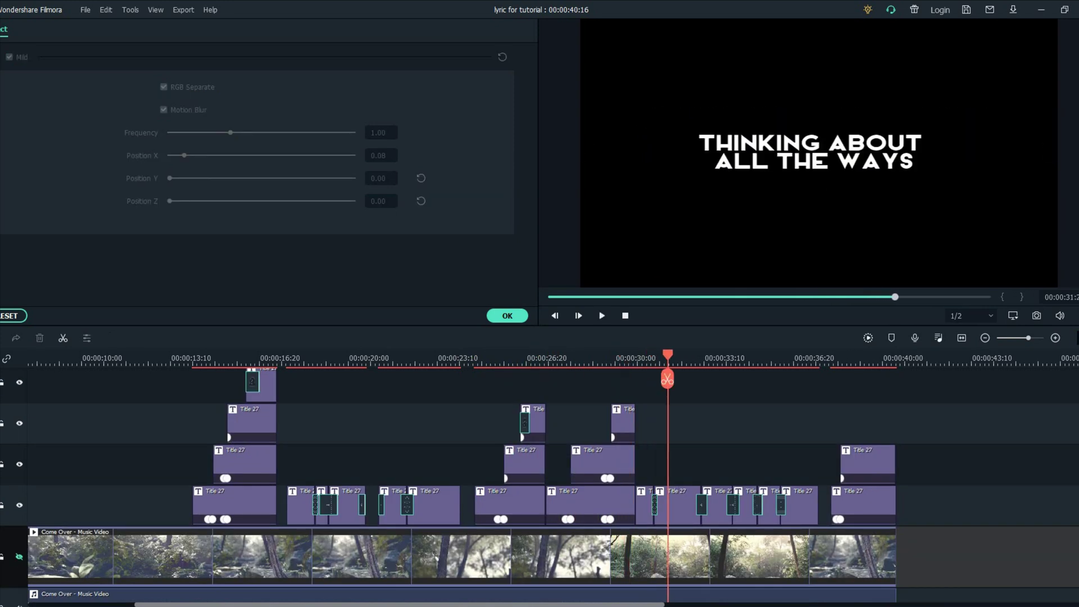
- Place a separate Mild effect clip above the titles from about 30 seconds and extend it to the end of the last title
scroll(540, 483, up, 1)
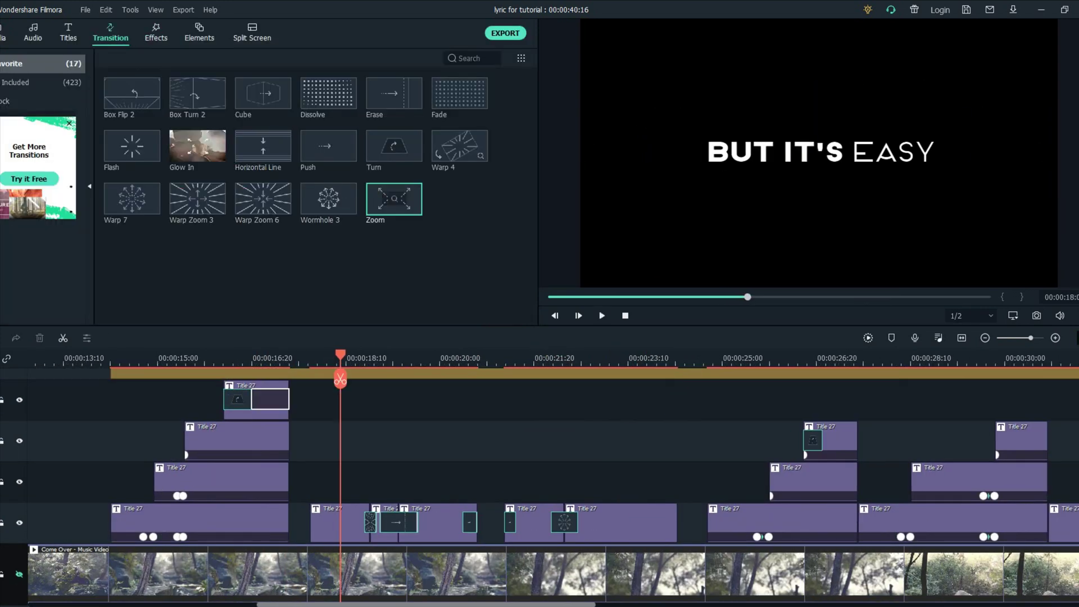
key(space)
scroll(539, 478, up, 1)
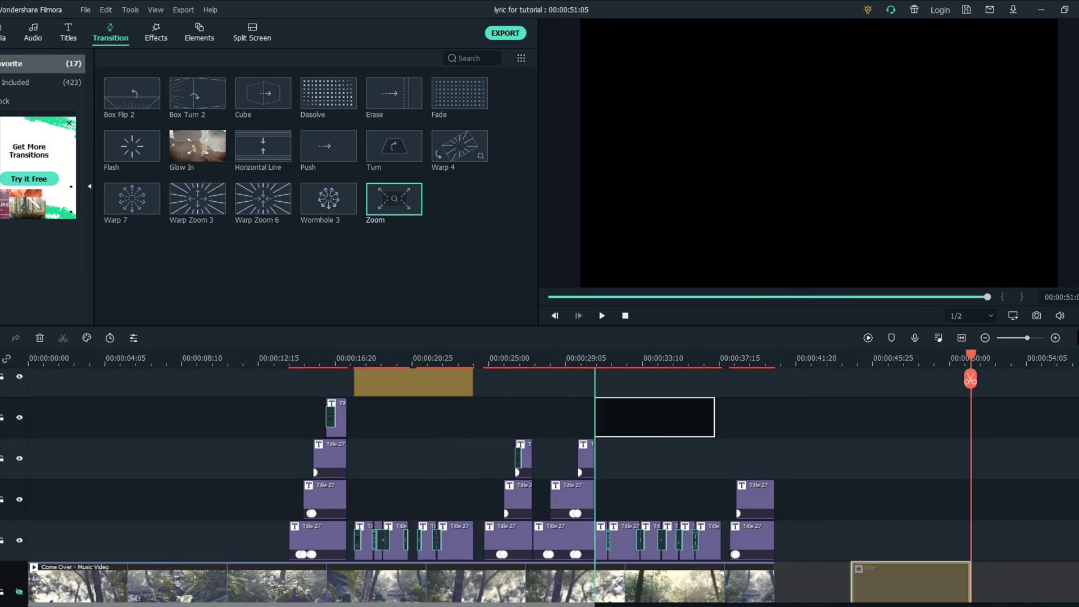
drag(655, 417, 773, 417)
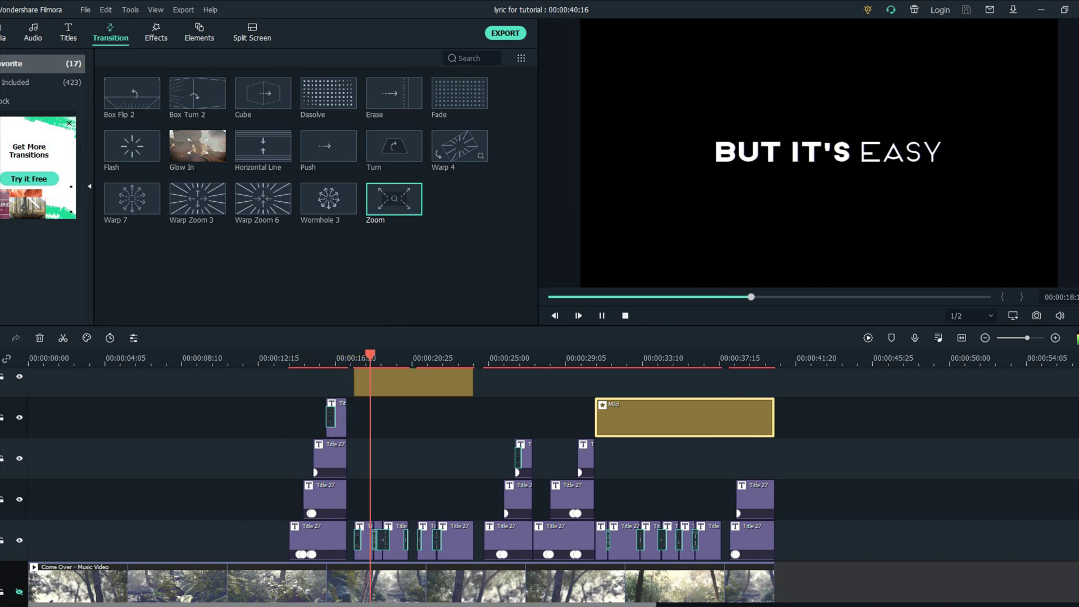
- Play up to about 24 seconds and add a Horizontal Line transition at the start of the title that begins there
key(space)
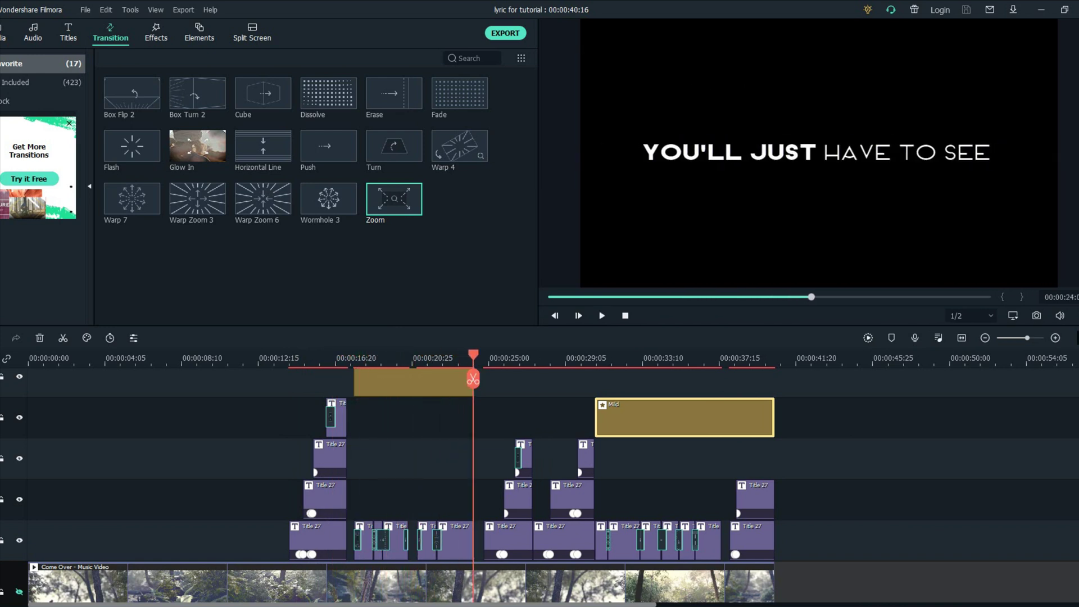
mouse_move(473, 379)
mouse_down()
mouse_move(546, 379)
mouse_move(482, 379)
mouse_up()
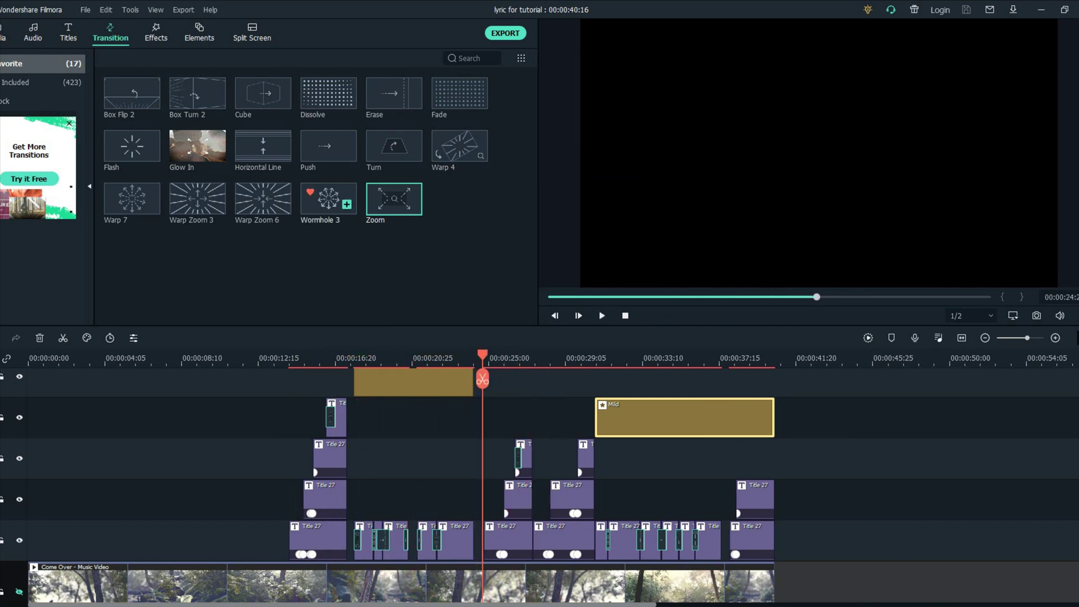
click(347, 204)
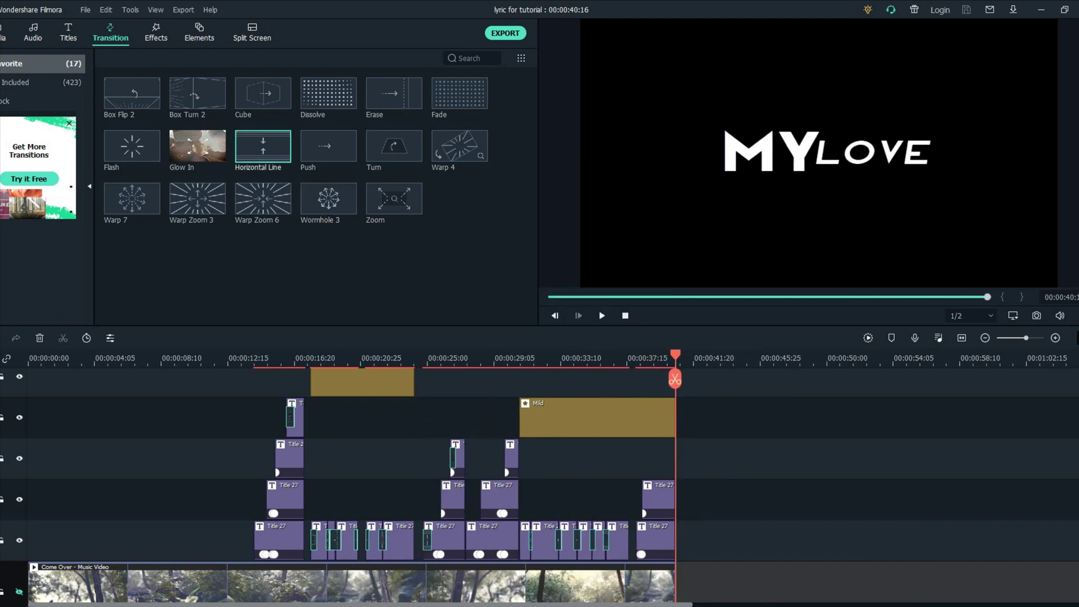
scroll(539, 487, down, 2)
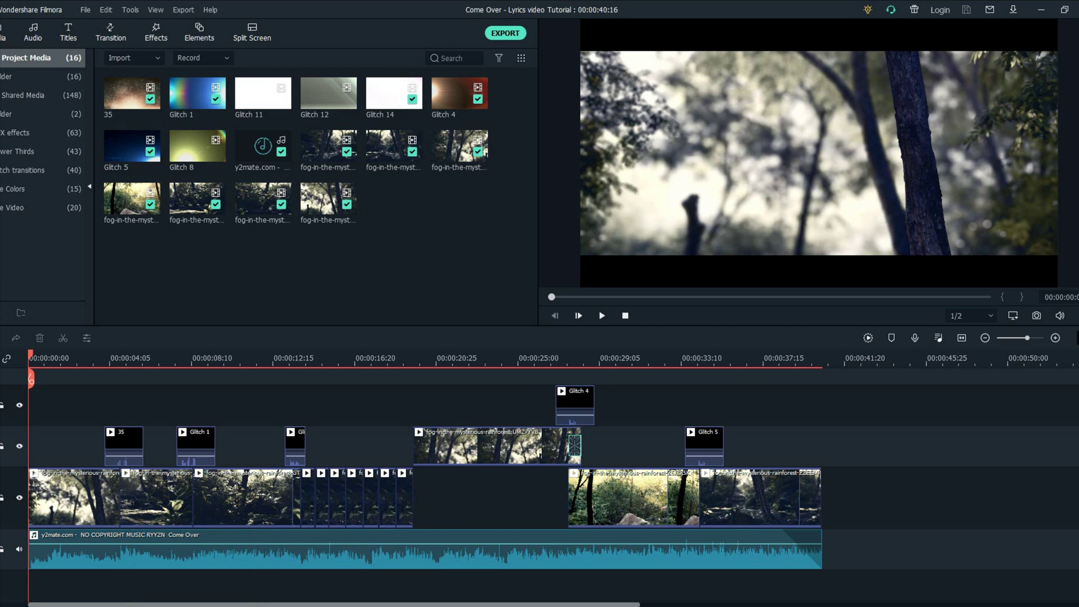
- Import the exported "lyrics only tutorial" video into the Come Over project and place it at the timeline start on an empty upper track
scroll(539, 483, up, 3)
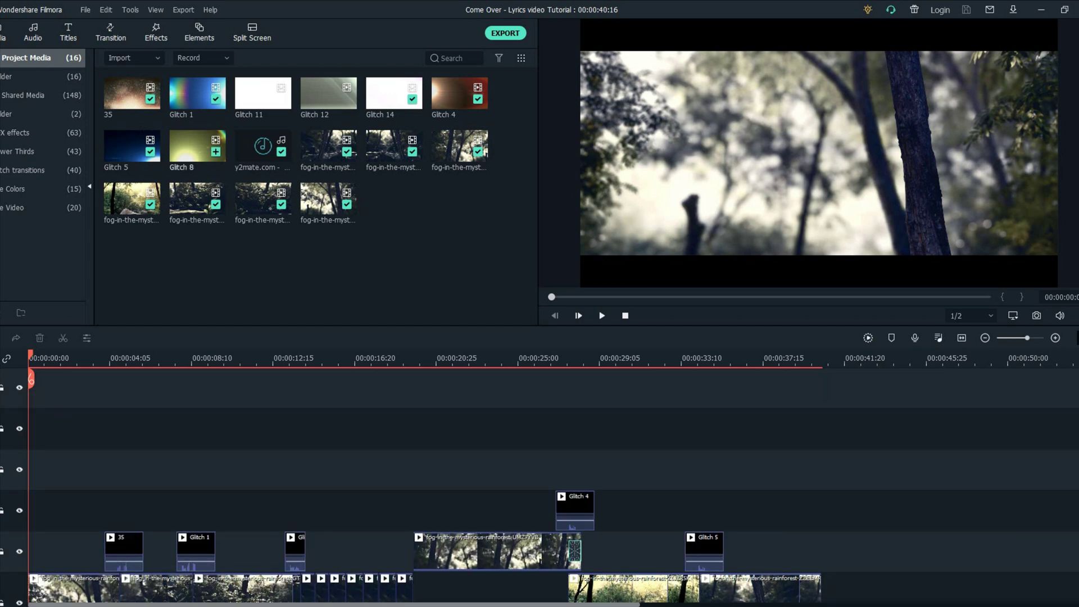
click(134, 58)
click(146, 75)
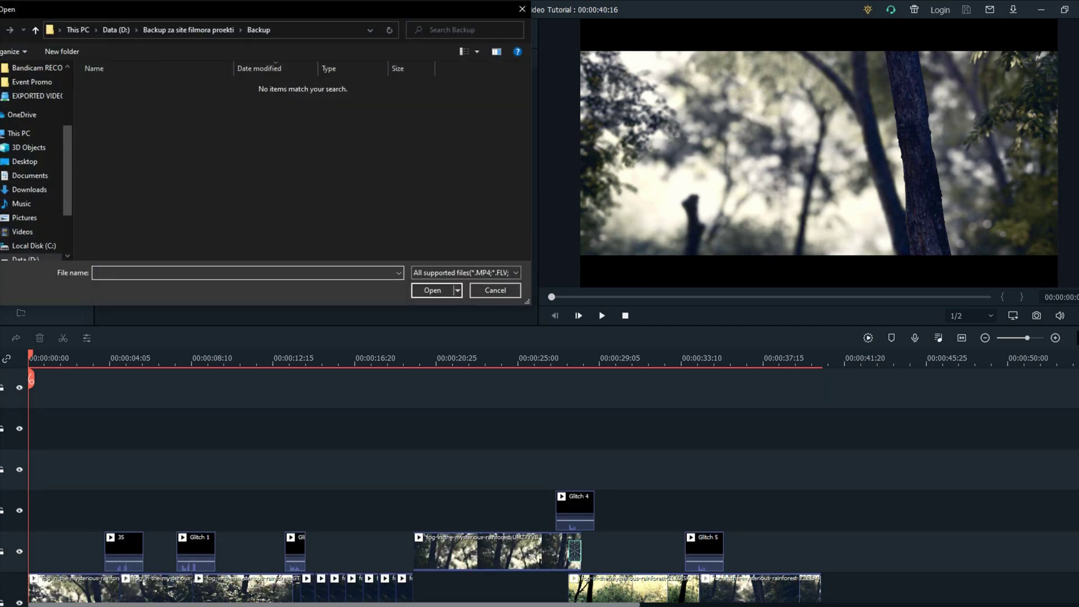
click(49, 95)
double_click(105, 90)
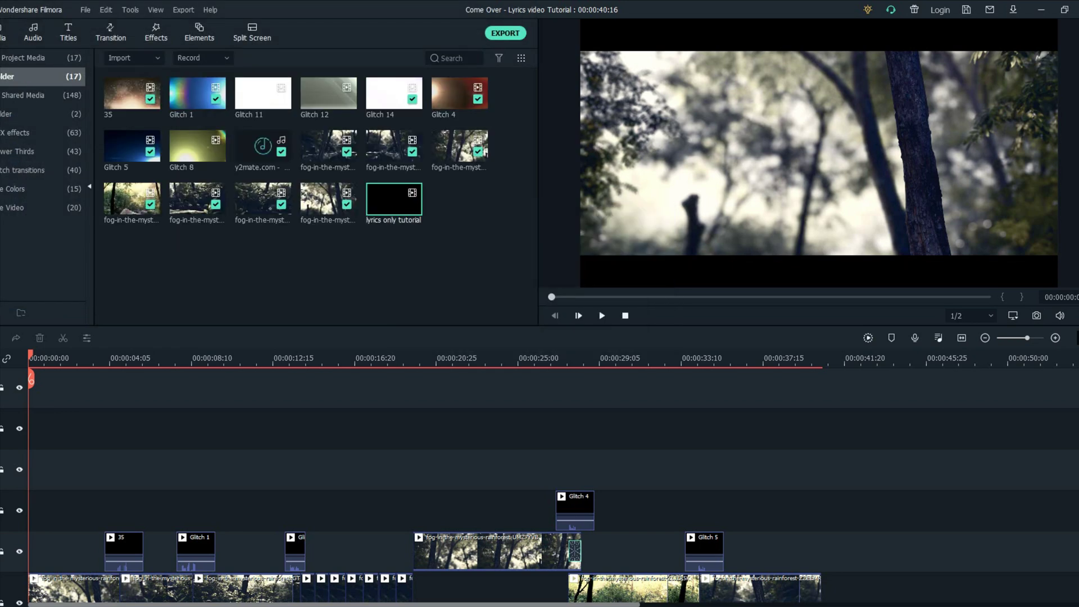
drag(394, 199, 214, 428)
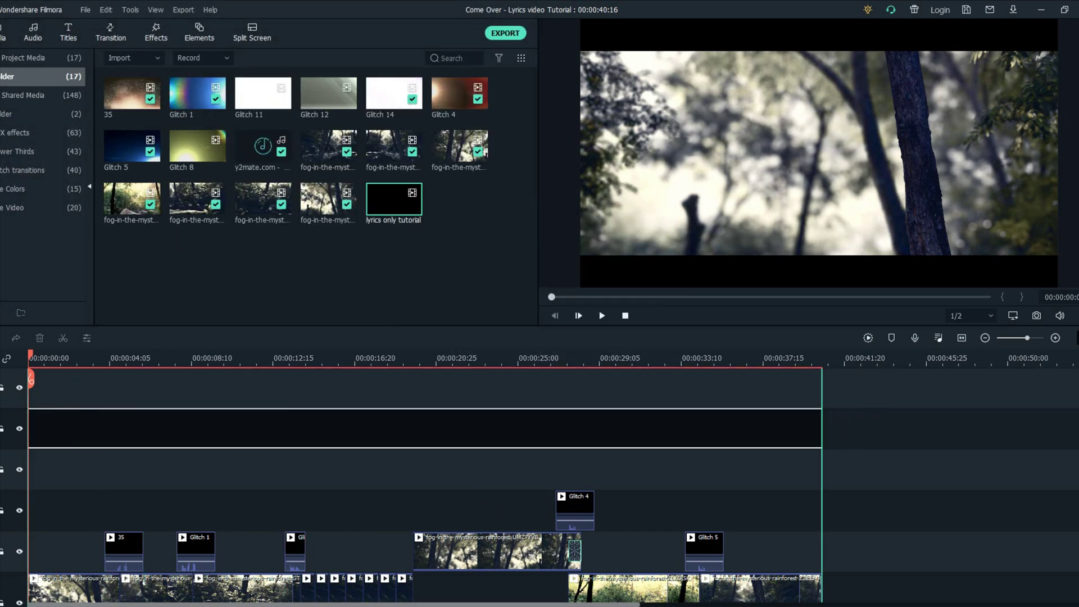
- Mute the "lyrics only tutorial" clip and change its blending mode so the footage shows through its black background
right_click(130, 427)
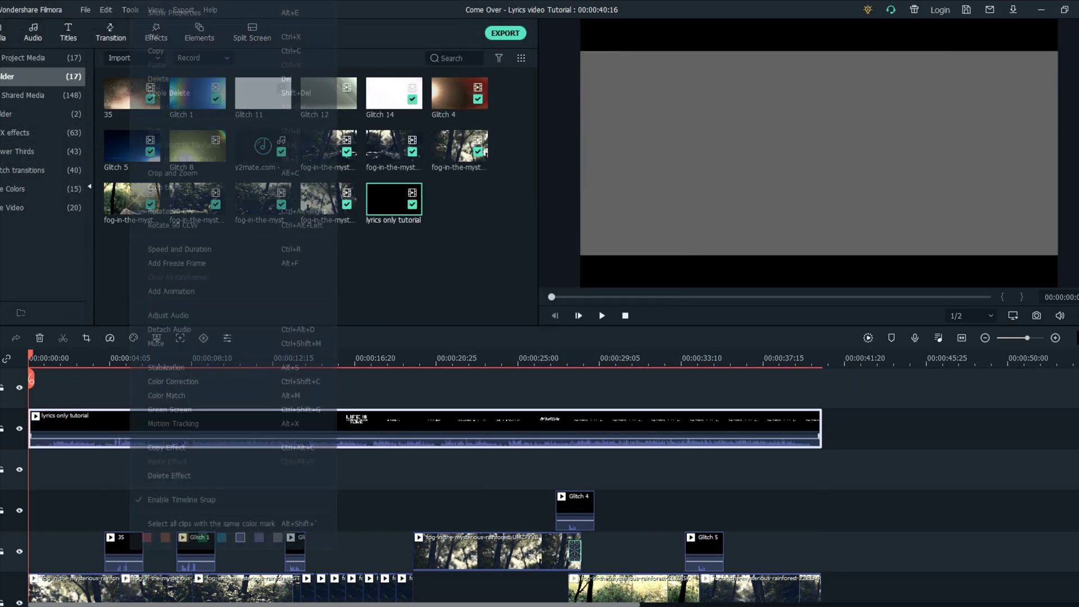
click(163, 342)
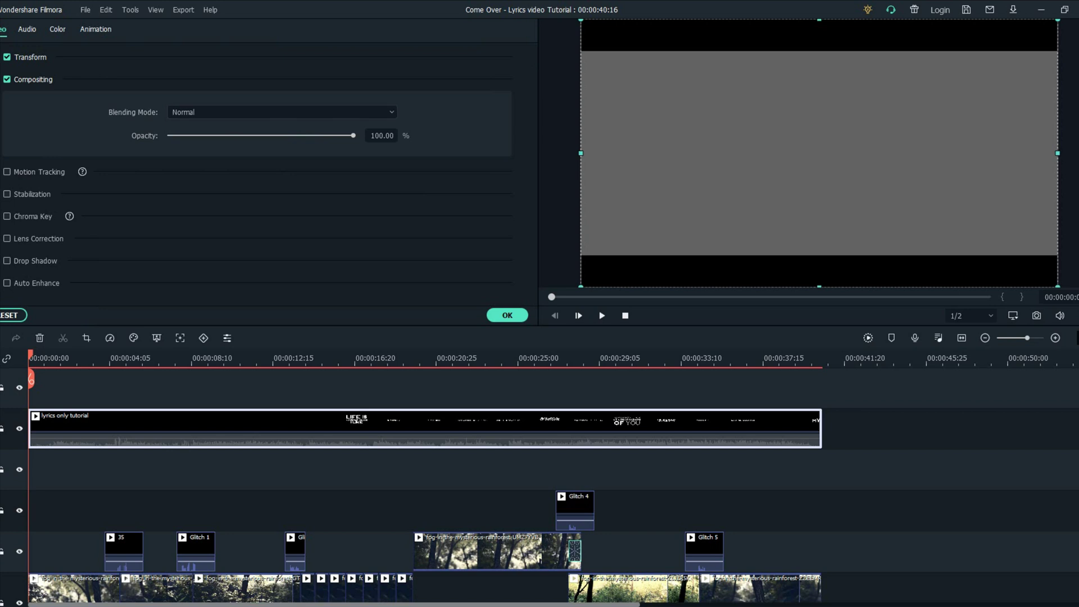
click(282, 112)
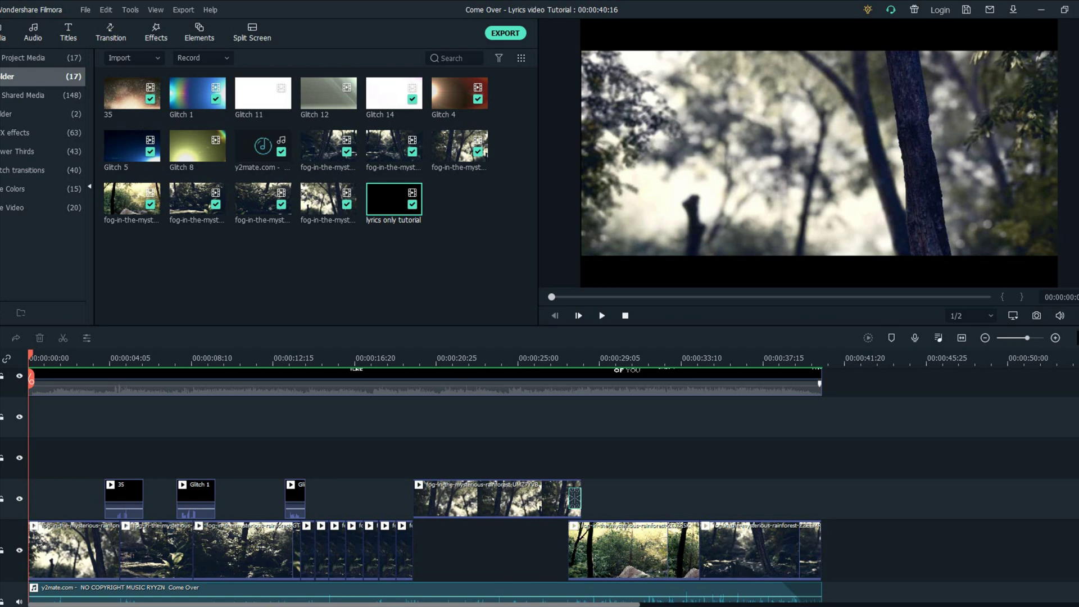
- Place the favourite Title 27 at the timeline start on the empty track below the lyrics clip
key(ctrl+=)
key(ctrl+=)
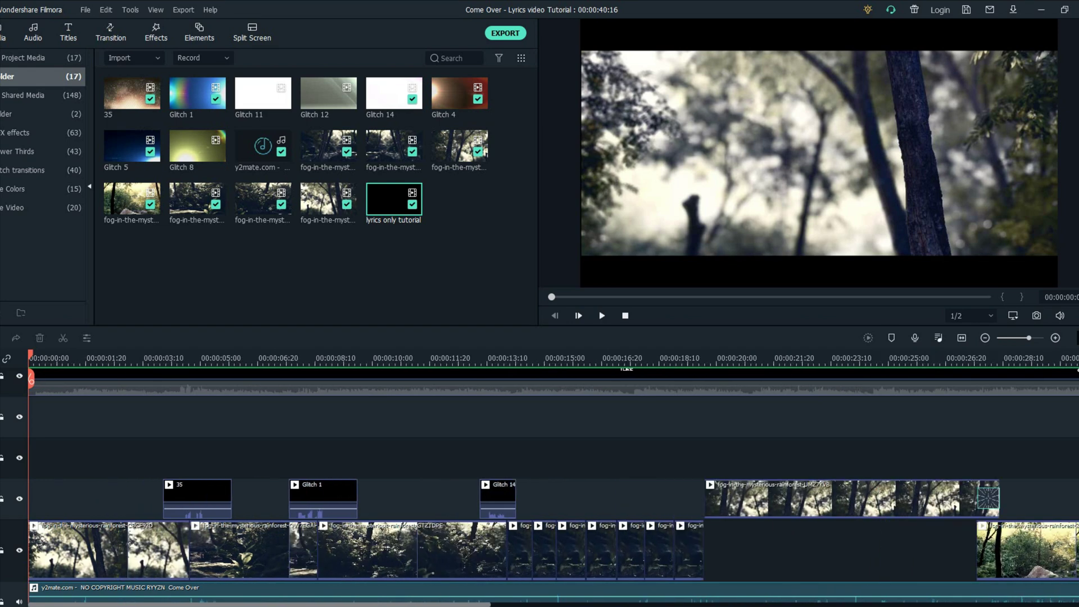
click(68, 32)
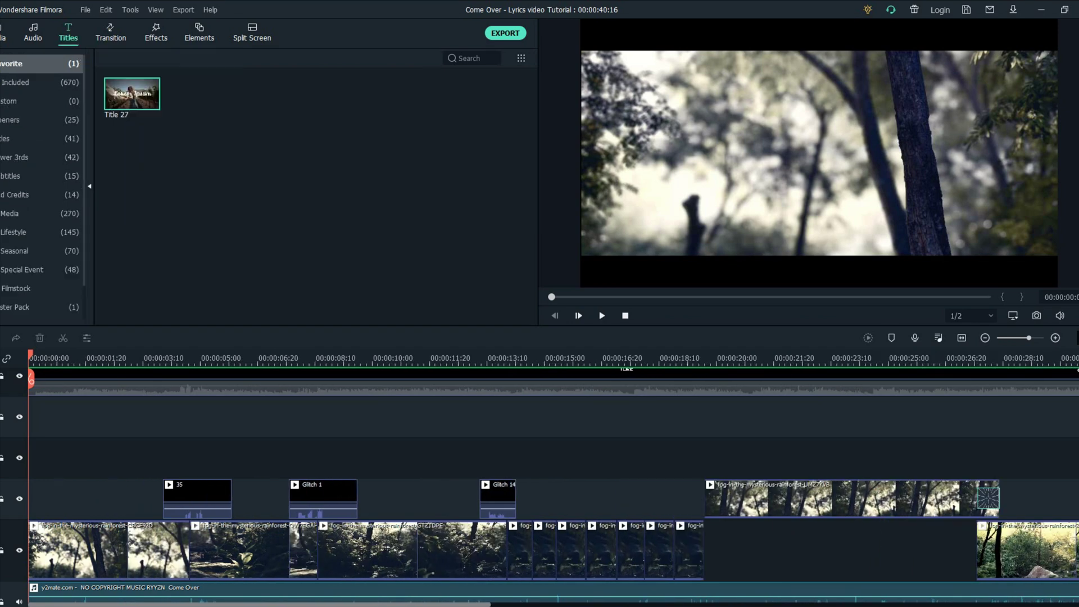
drag(132, 93, 114, 417)
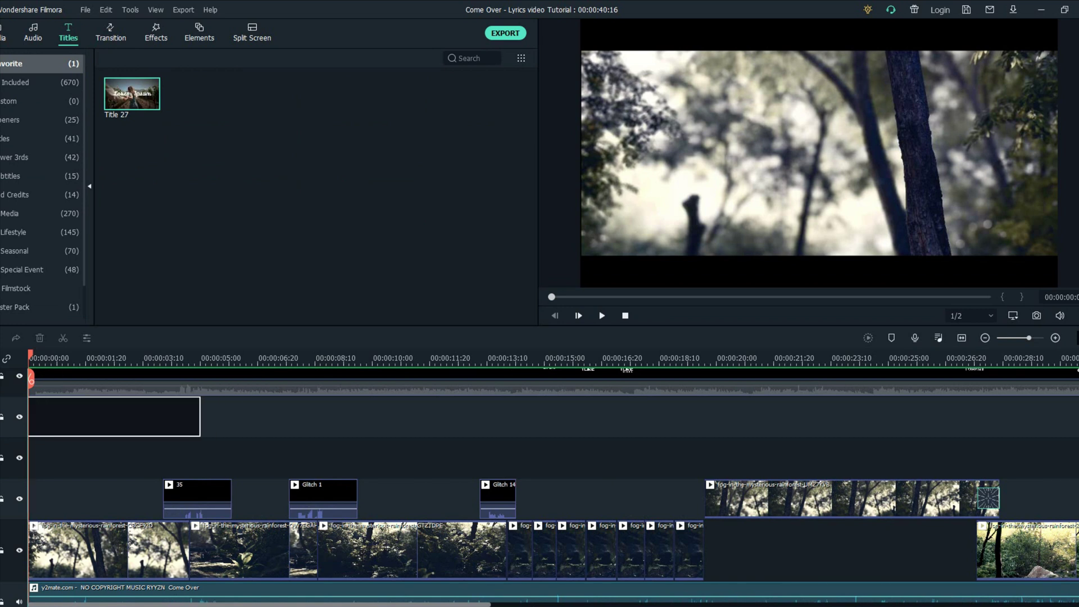
- Change the opening title's text to "Come Over" in the Hanover Bold font at size 48
double_click(114, 416)
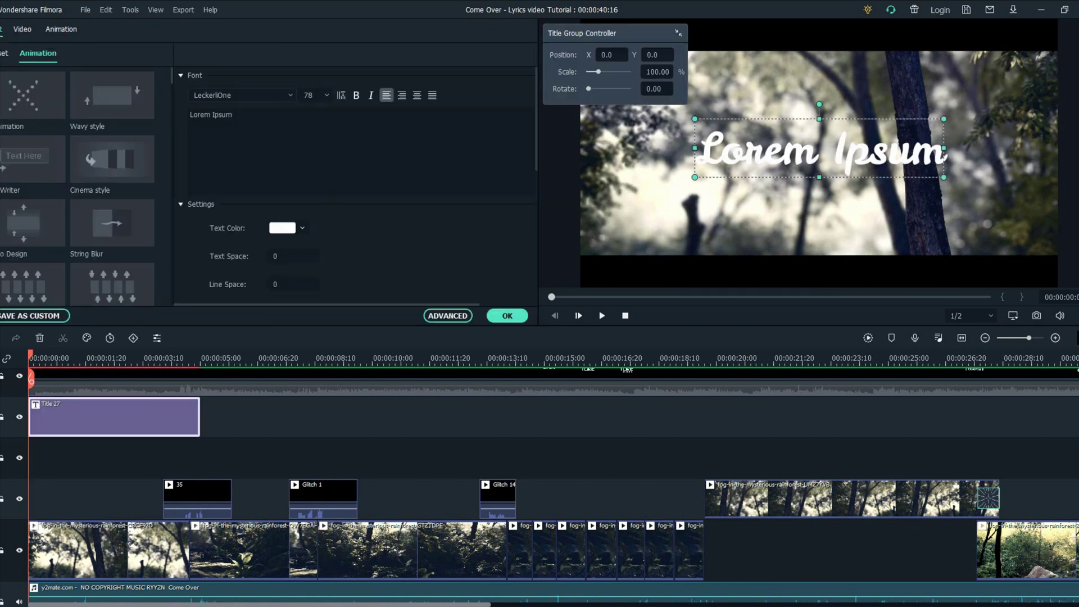
click(240, 94)
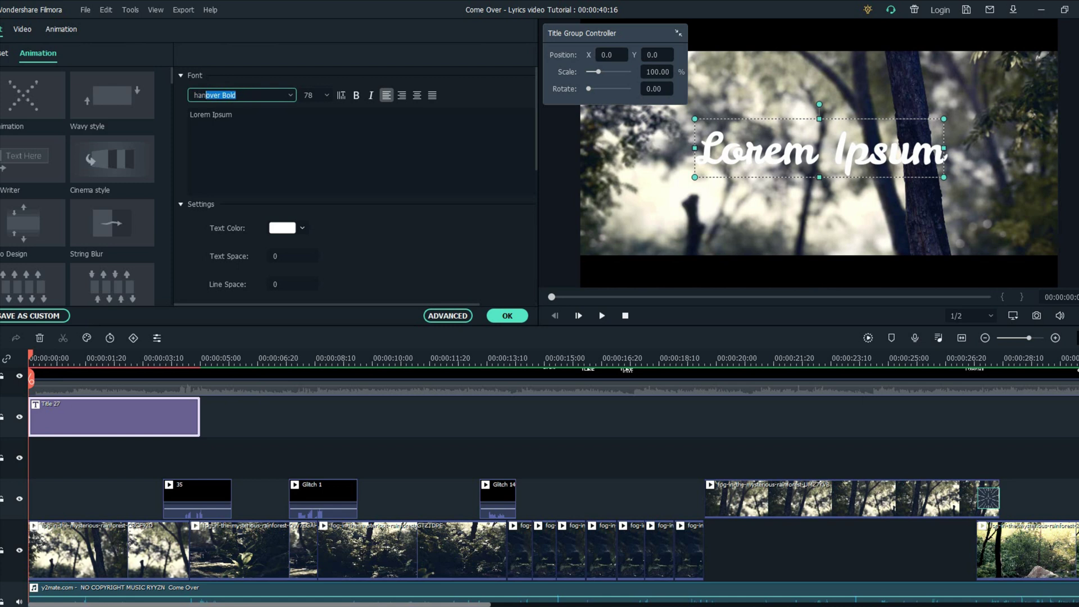
text(han)
key(Return)
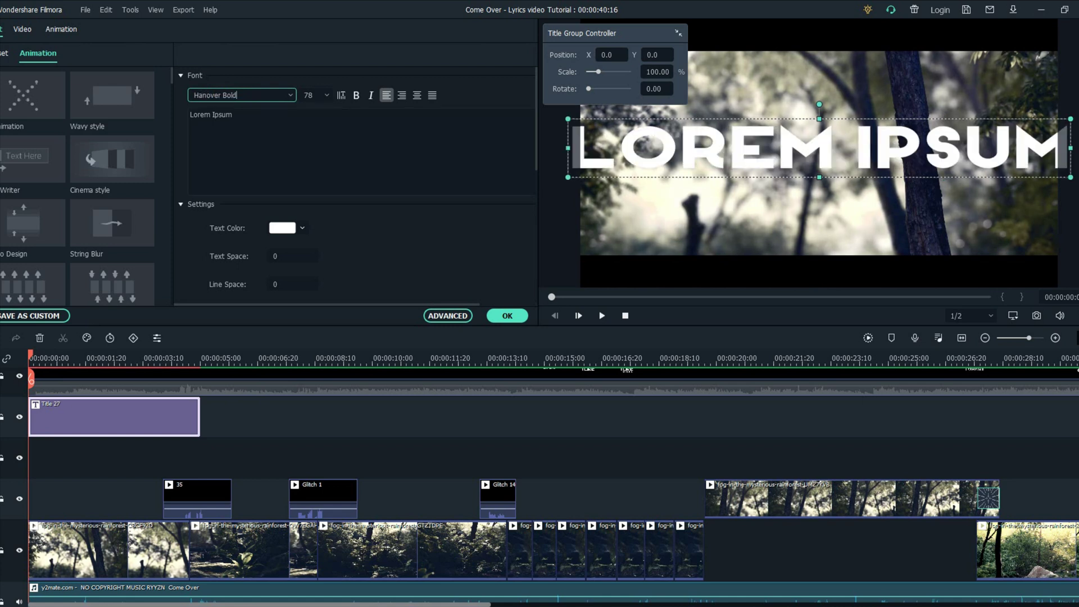
triple_click(210, 114)
text(Come)
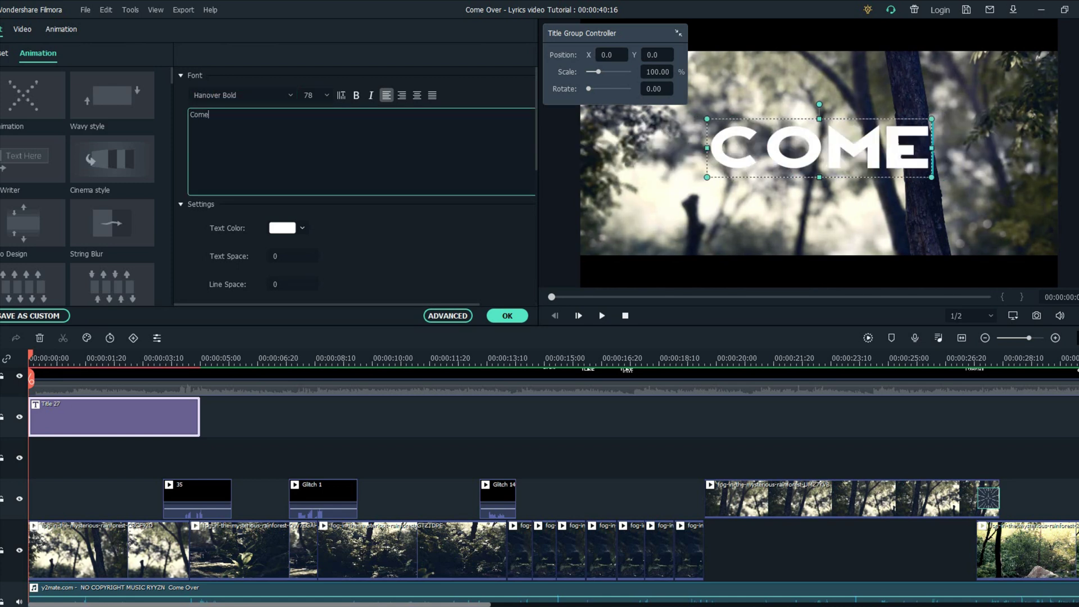
text( Over)
click(309, 95)
scroll(309, 94, up, 3)
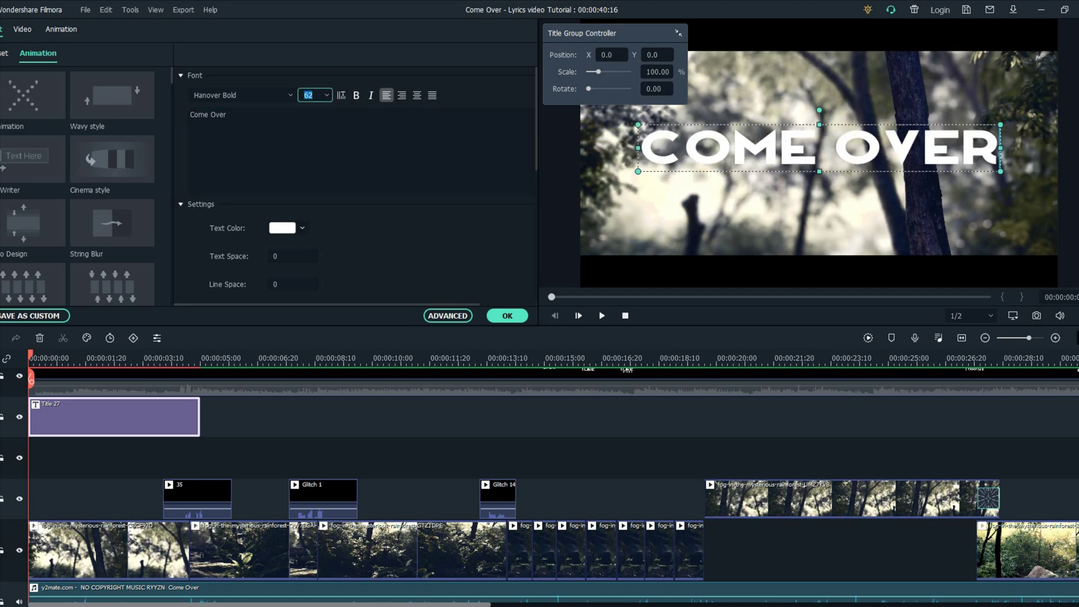
- In the advanced text editor, add a shadow to the Come Over text and extend its text layer back to 0 seconds
click(447, 315)
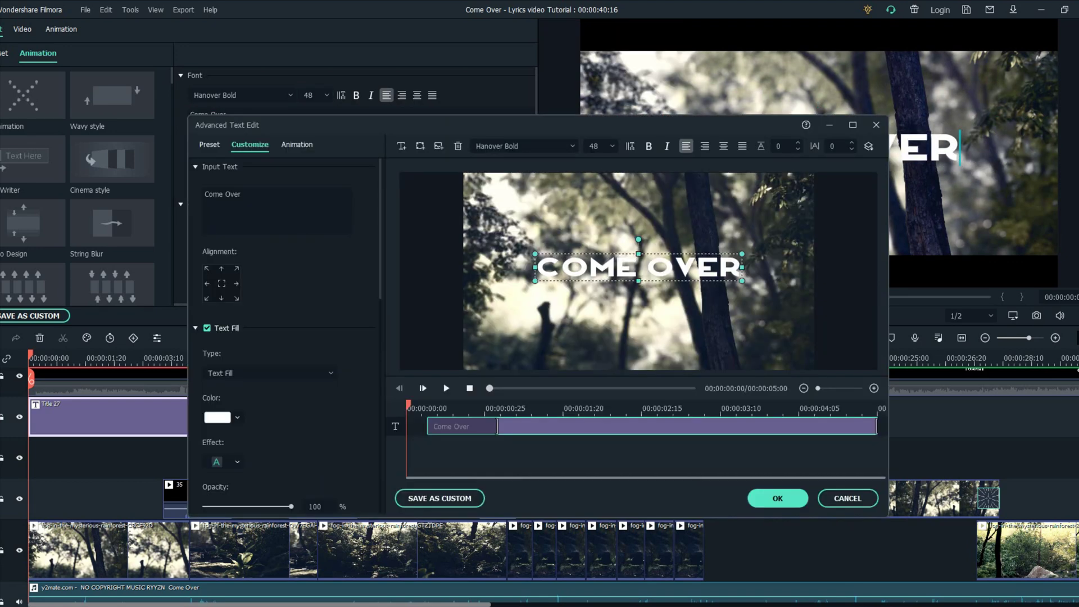
scroll(287, 337, down, 5)
click(208, 374)
drag(428, 426, 406, 426)
click(296, 144)
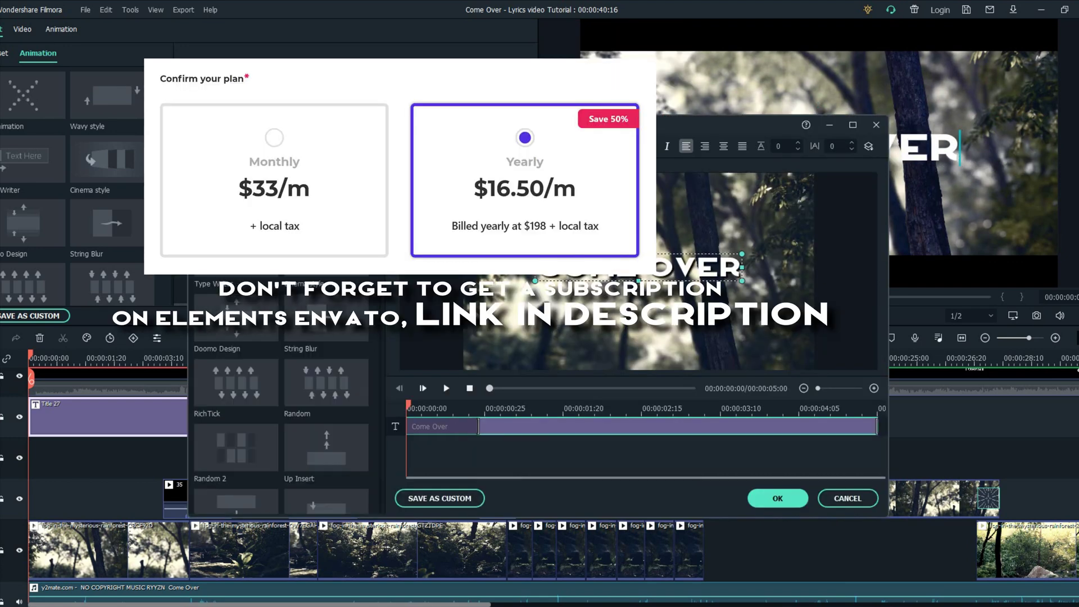
click(777, 498)
click(253, 385)
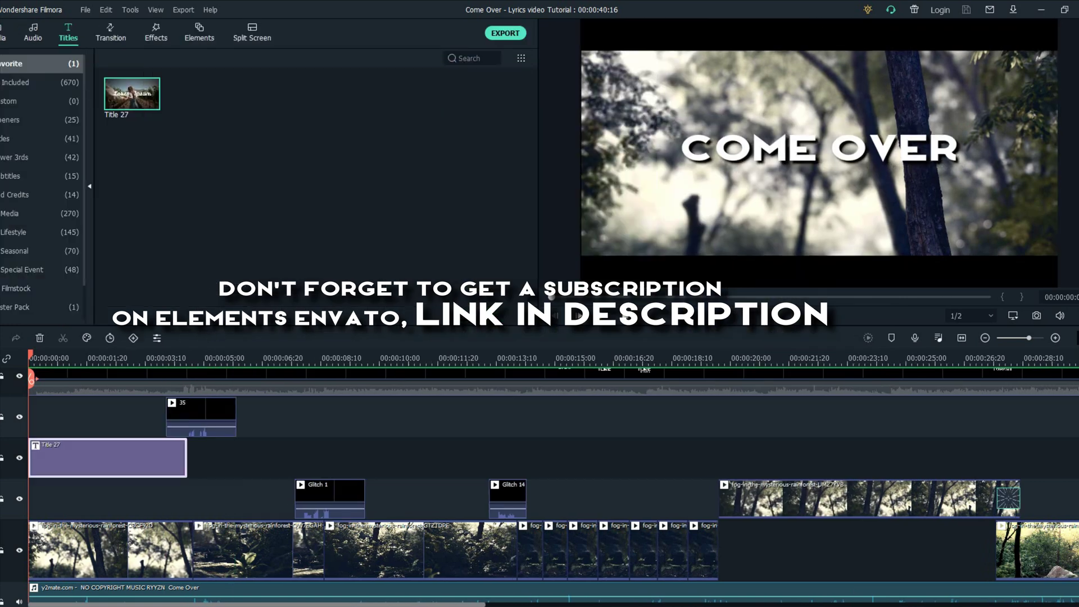